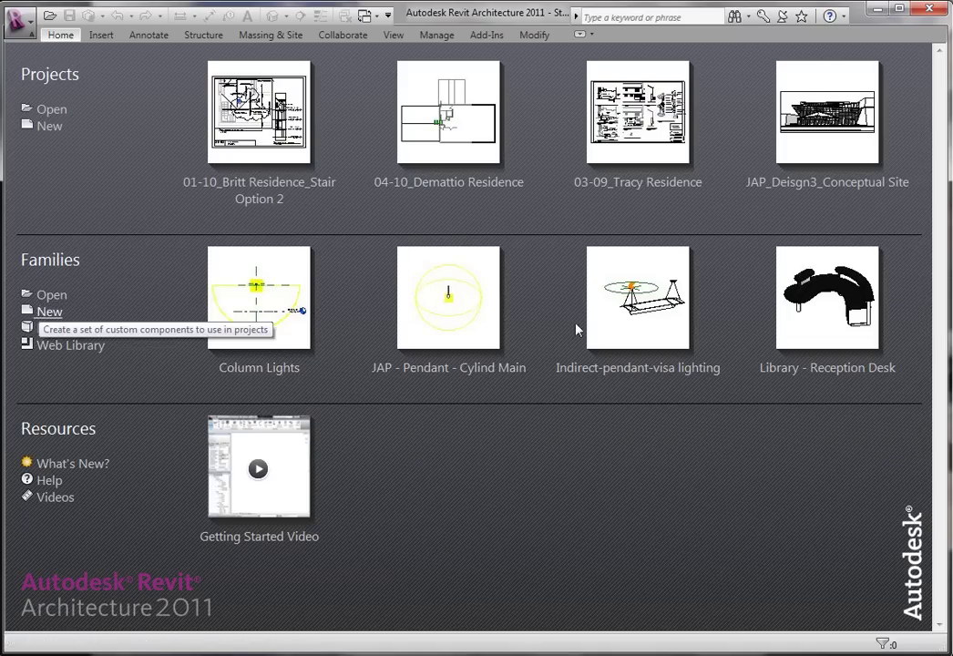
Step: Create a new family from the Generic Model template in the Imperial Templates folder
click(45, 312)
click(929, 178)
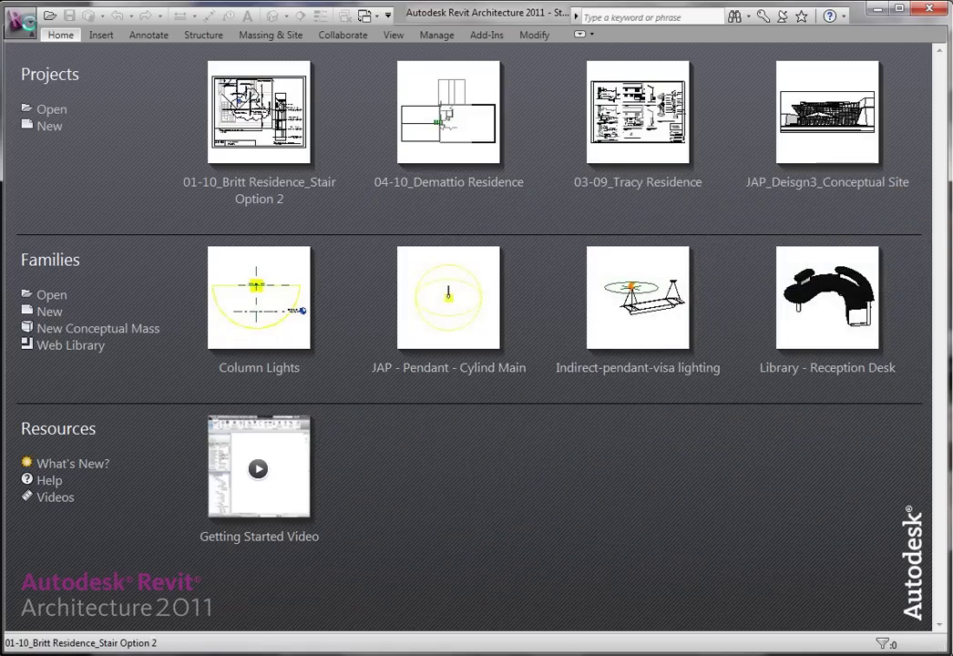
click(31, 28)
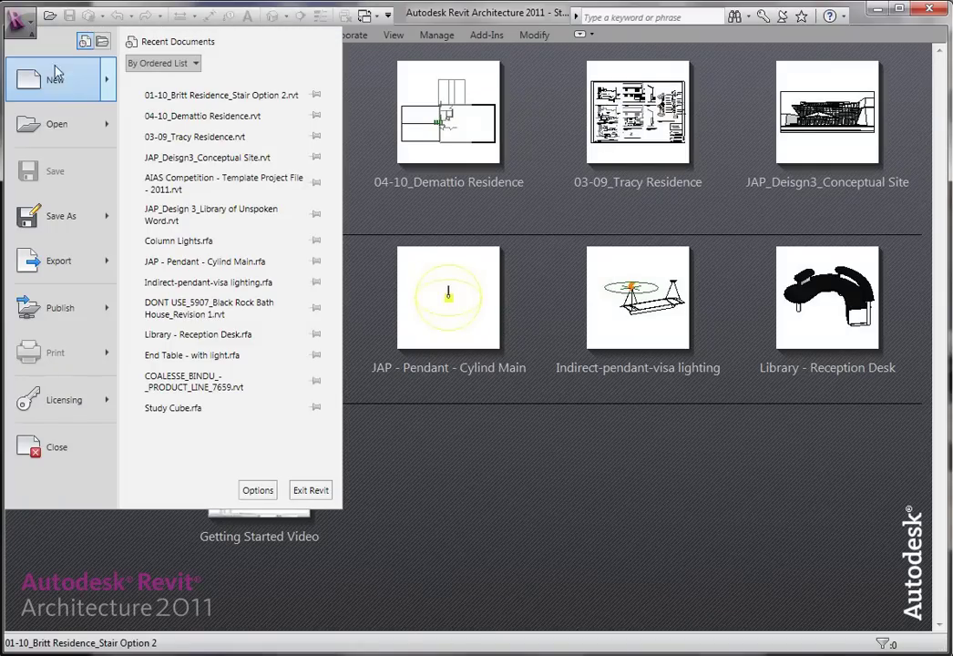
mouse_move(108, 85)
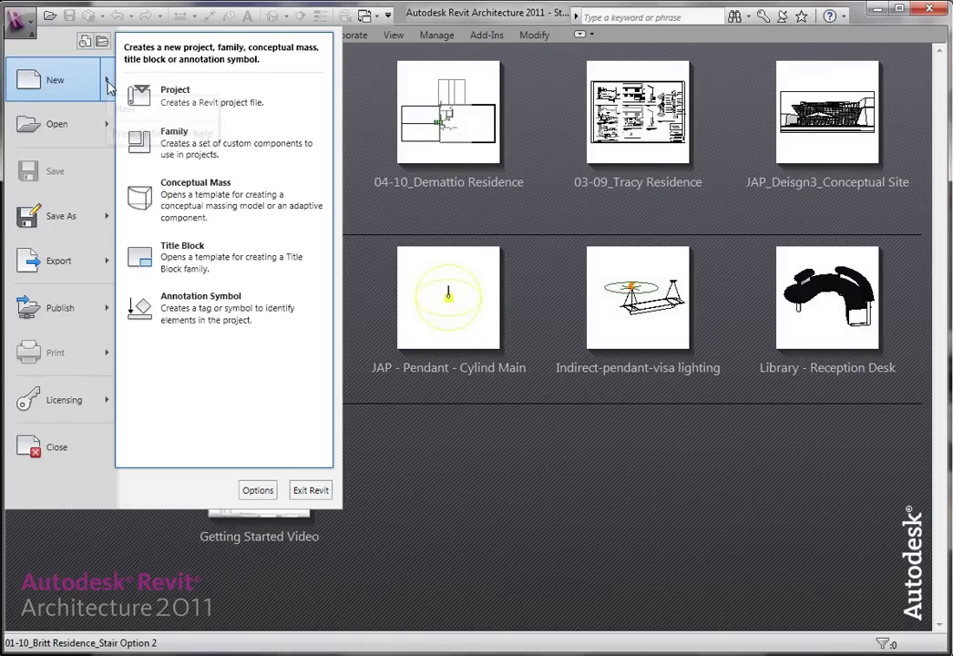
click(169, 146)
drag(528, 187, 363, 123)
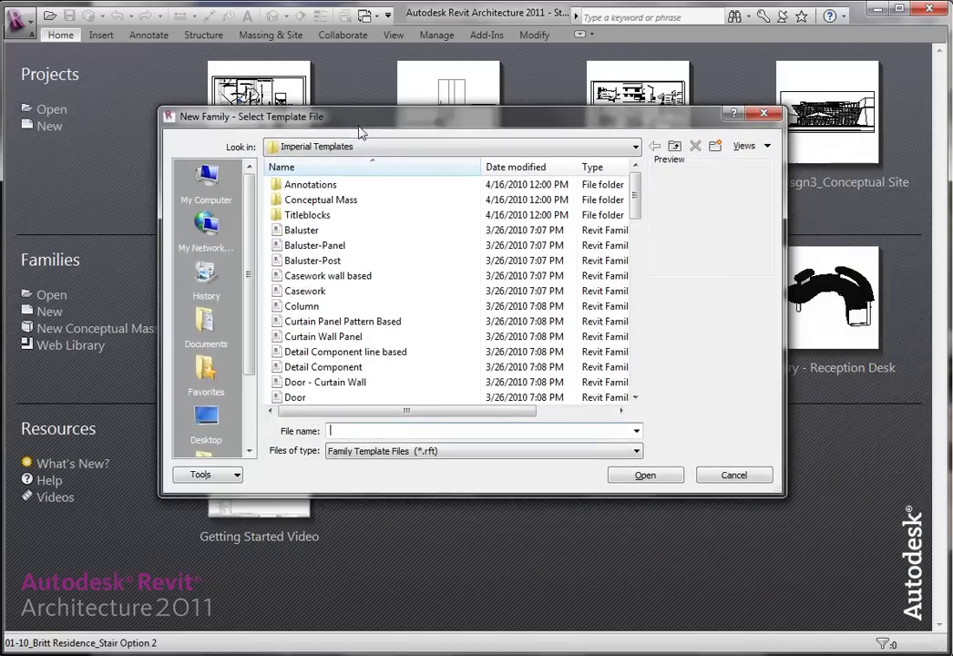
mouse_move(636, 199)
mouse_down()
mouse_move(633, 369)
mouse_move(616, 337)
mouse_move(617, 346)
mouse_move(635, 269)
mouse_move(633, 366)
mouse_move(633, 187)
mouse_move(615, 267)
mouse_up()
click(337, 263)
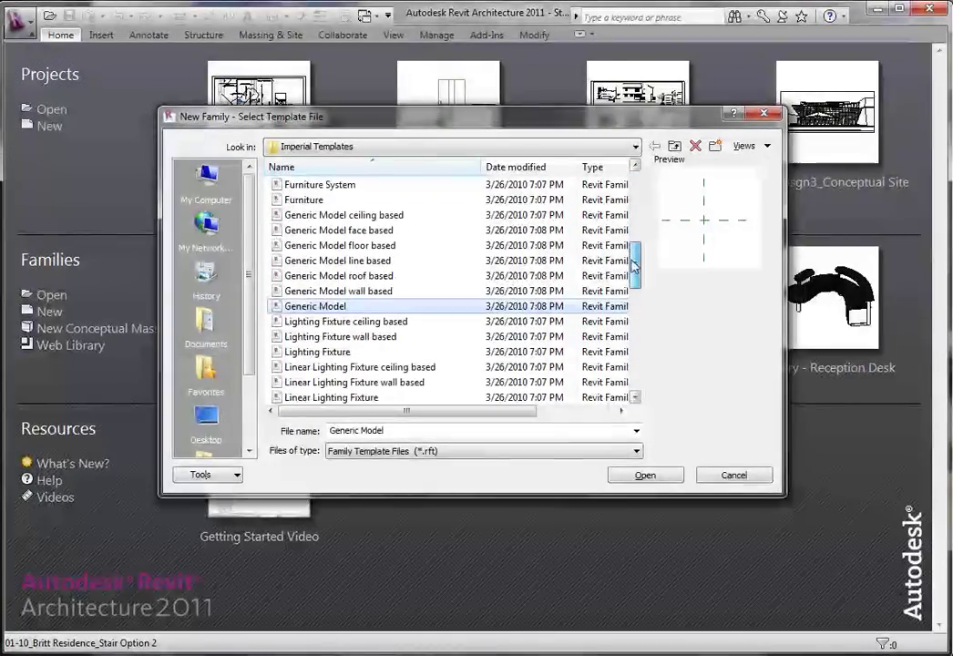
click(648, 477)
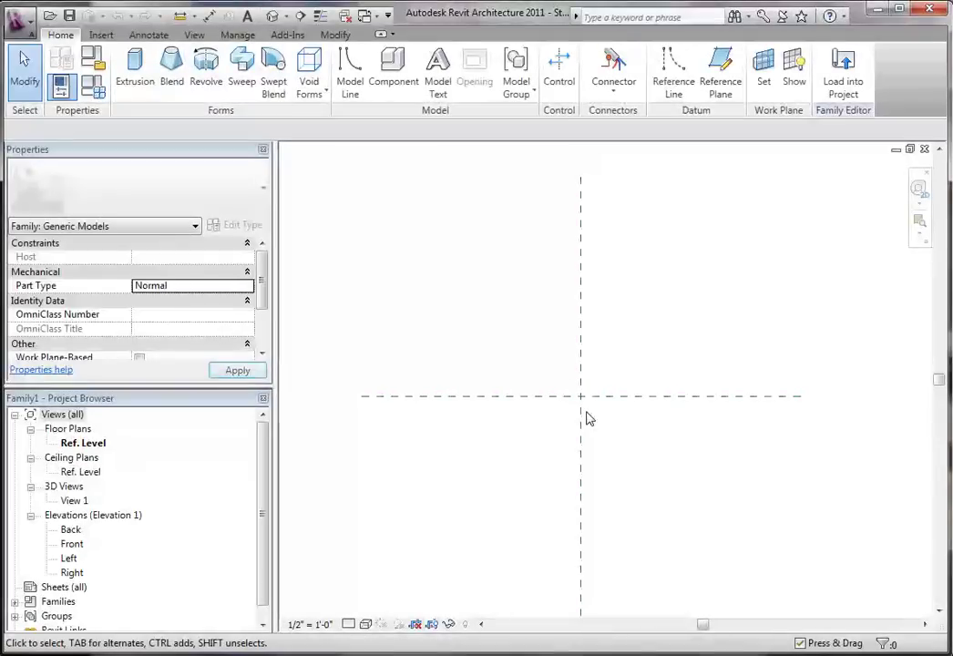
middle_drag(624, 417, 632, 383)
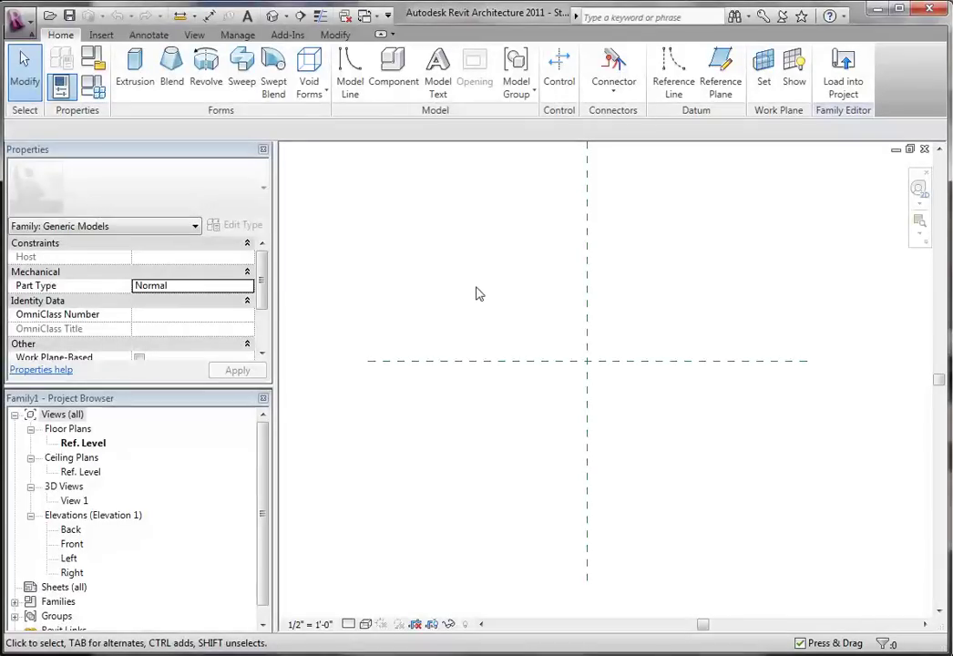
click(101, 36)
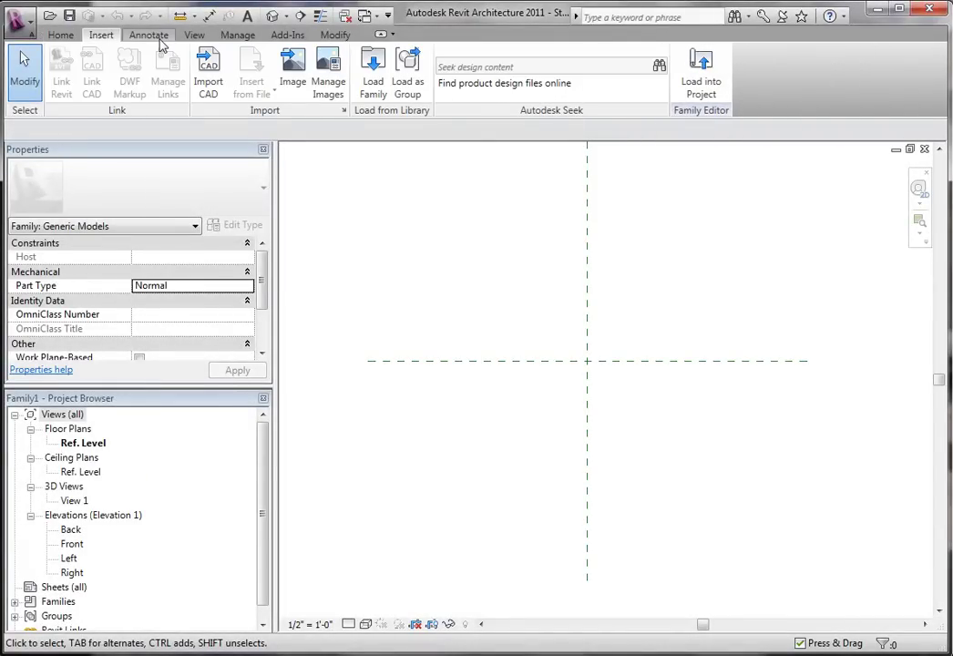
click(150, 37)
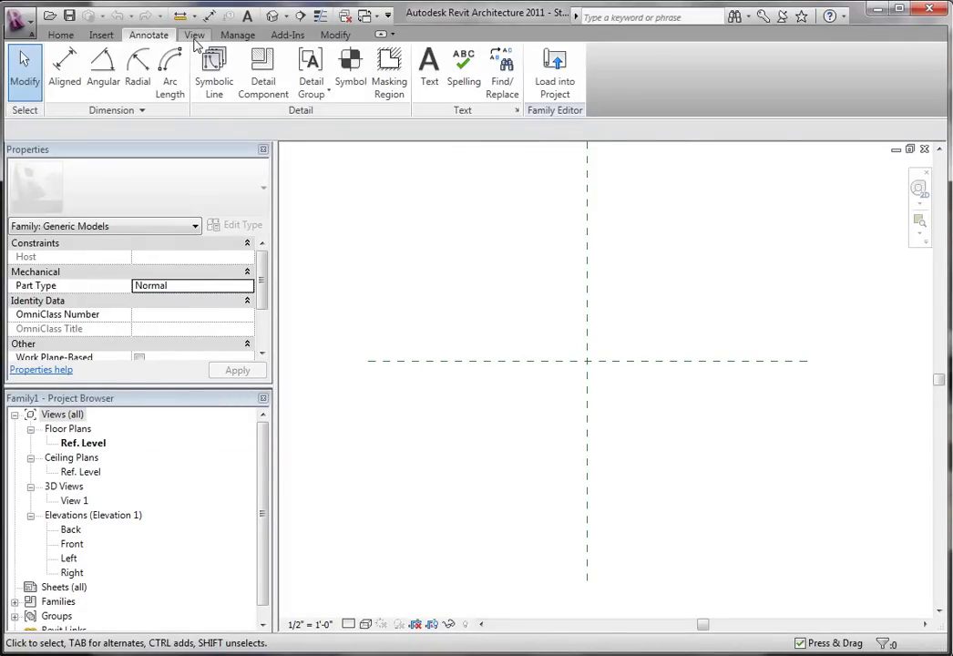
click(194, 36)
click(236, 37)
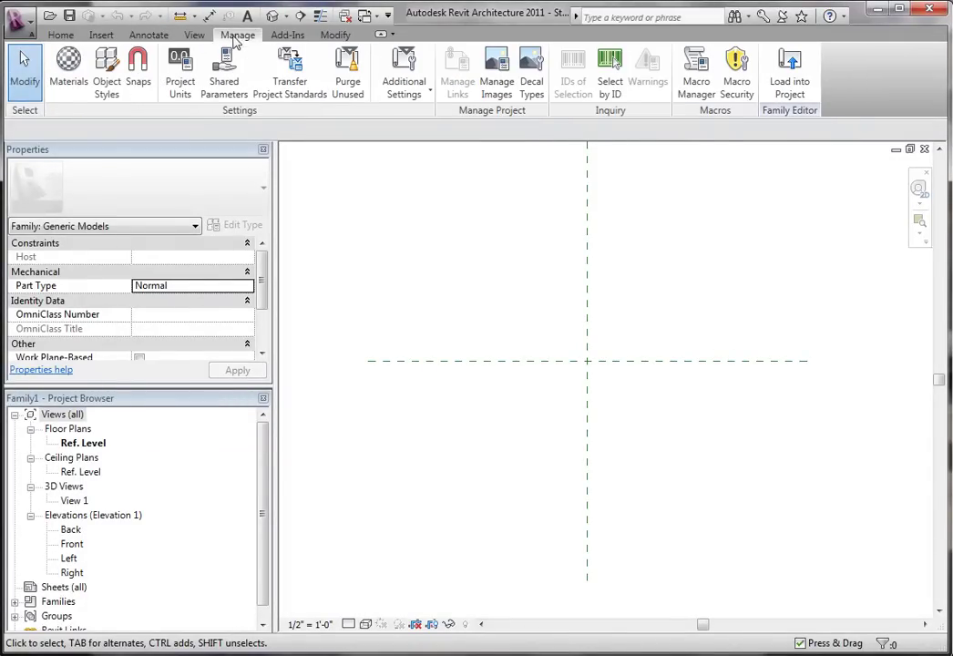
click(287, 35)
click(343, 43)
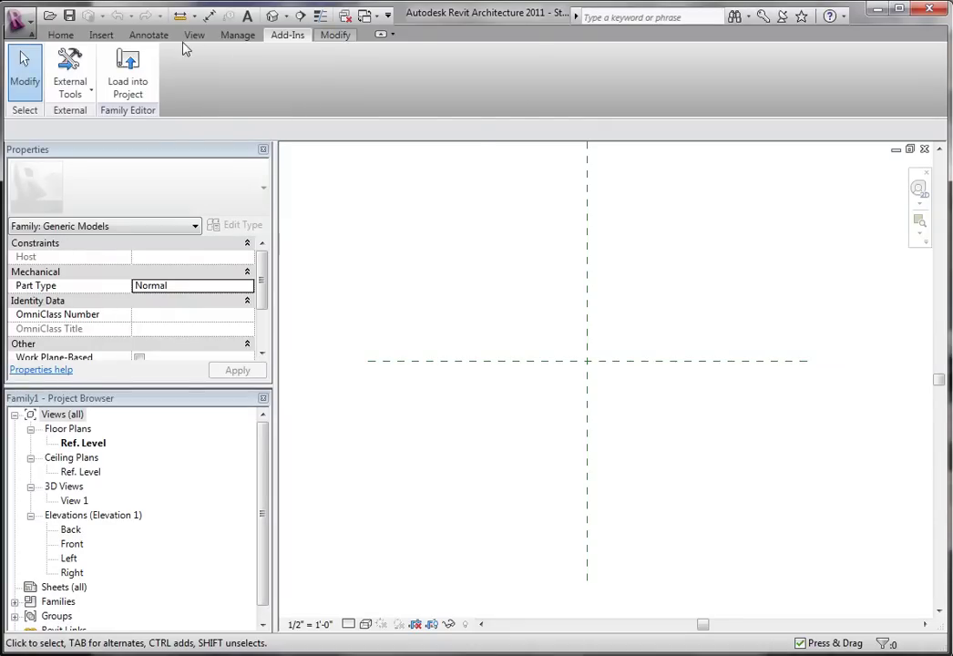
click(150, 38)
click(94, 38)
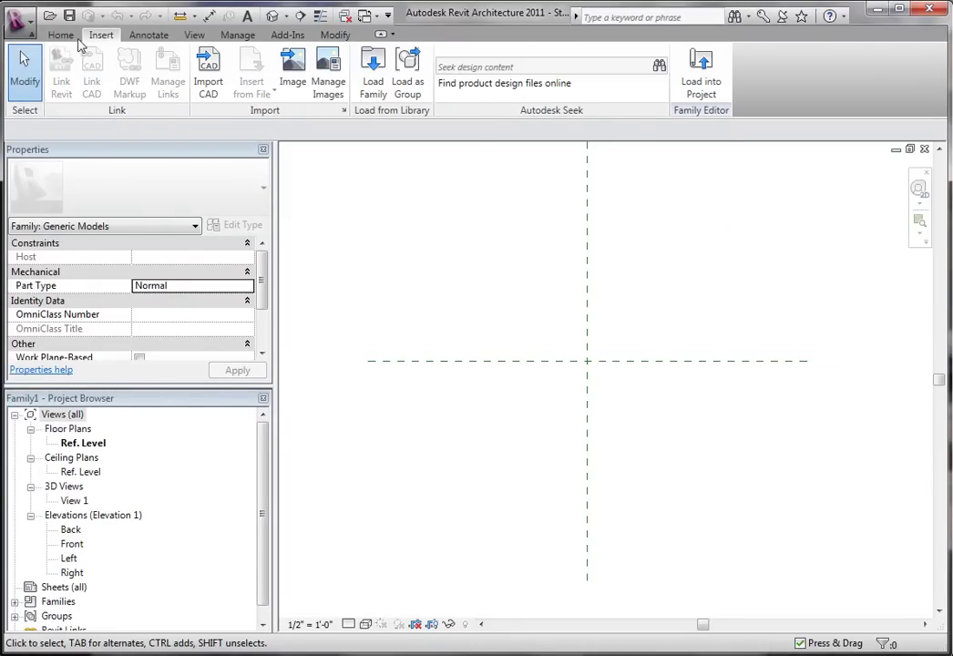
click(61, 36)
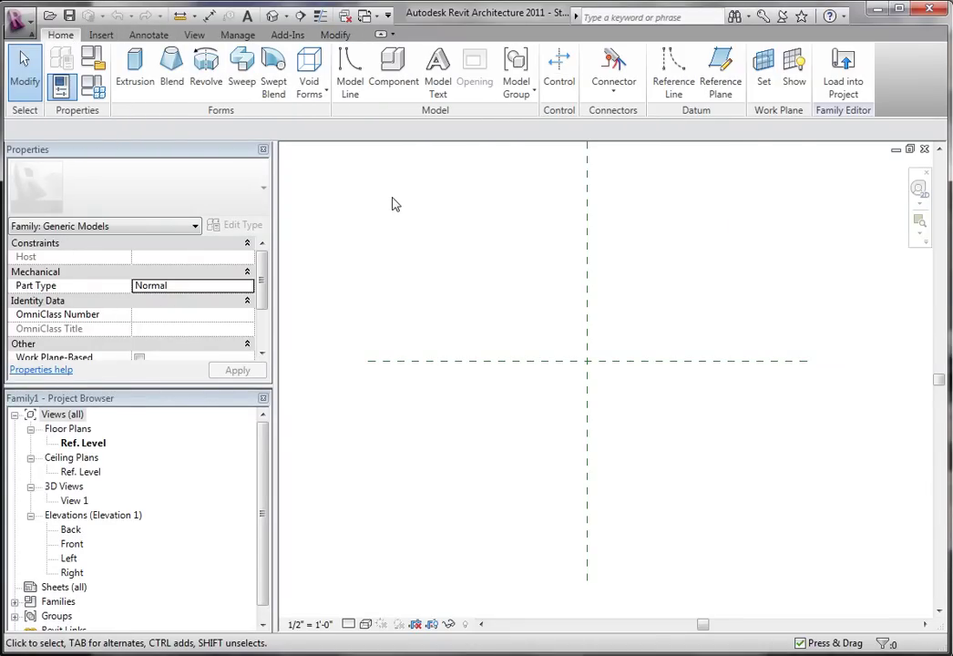
middle_drag(473, 260, 474, 261)
scroll(463, 271, down, 1)
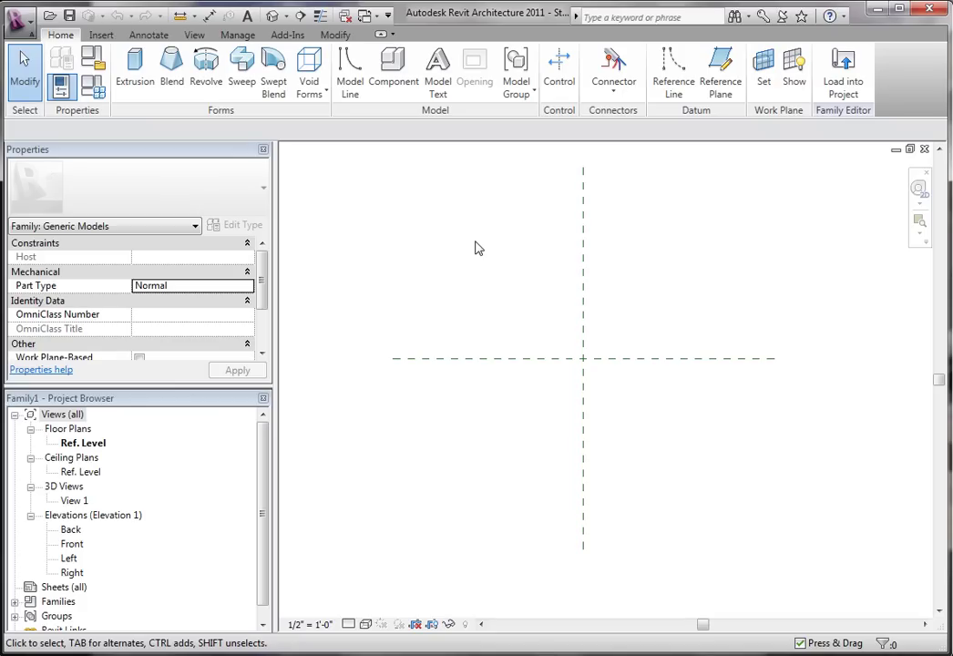
key(r)
key(p)
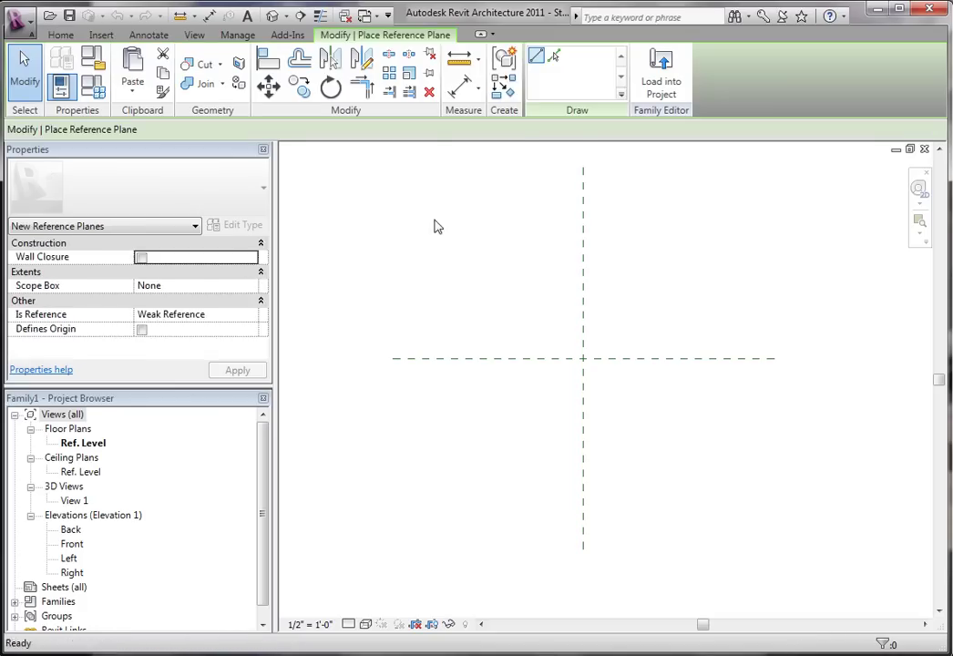
key(Escape)
Step: Draw a vertical reference plane directly over the Center (Left/Right) plane, shorter than it and crossing the horizontal center plane
click(60, 34)
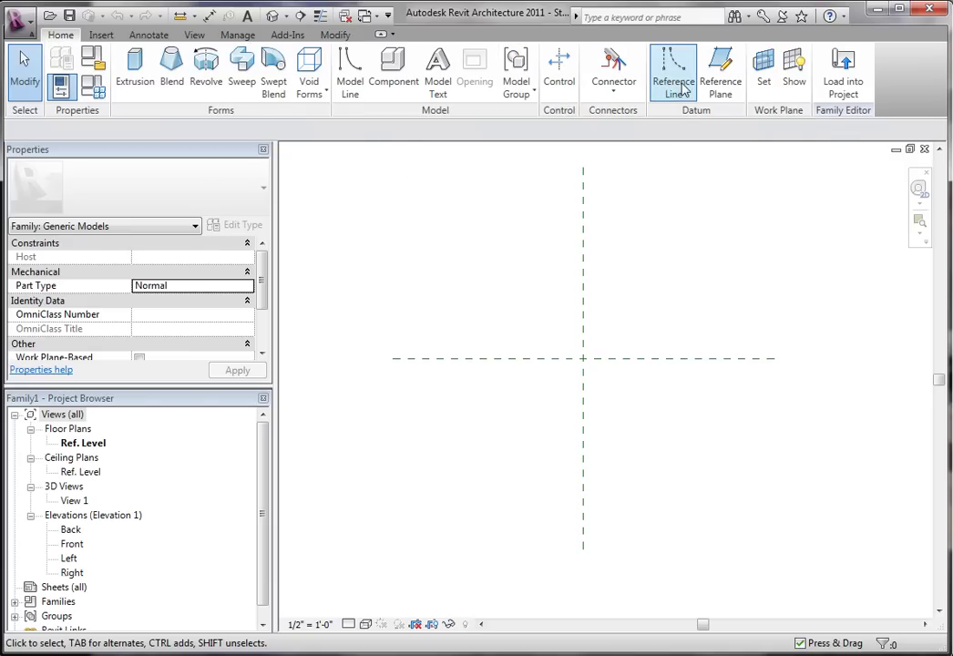
click(709, 88)
click(582, 235)
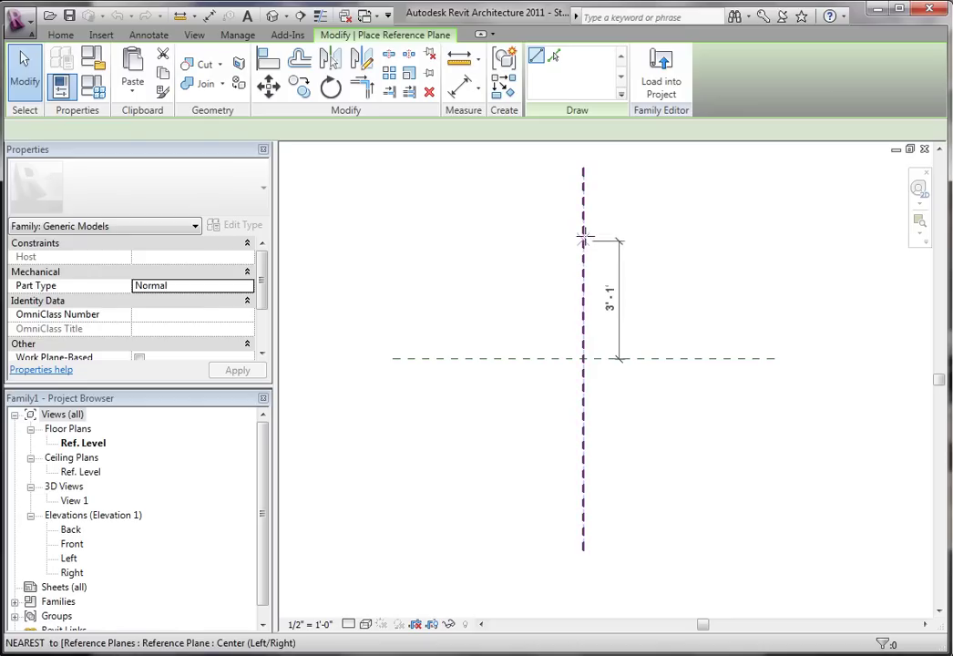
click(584, 455)
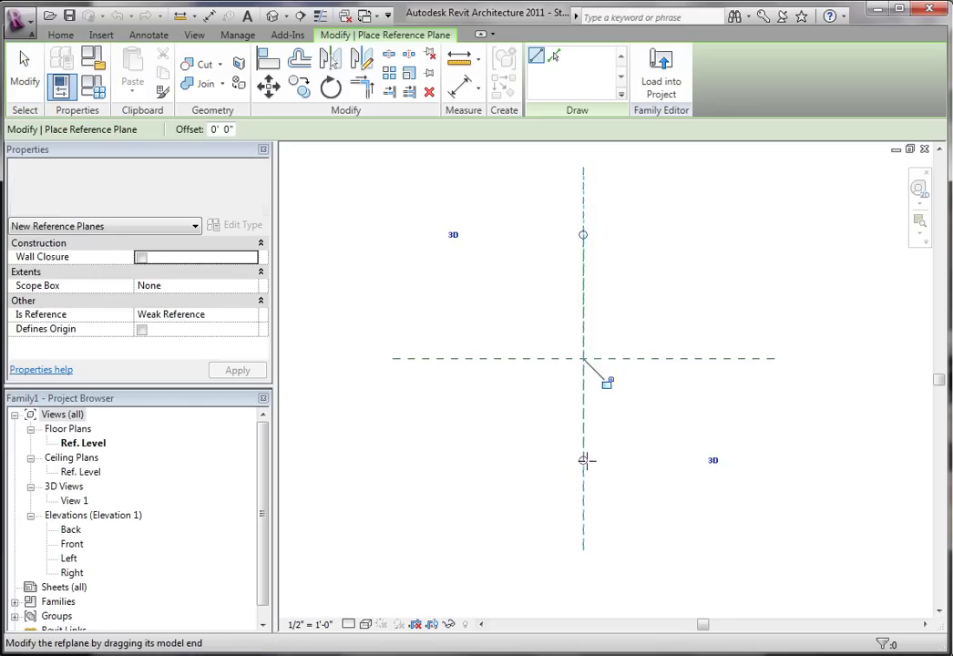
key(Escape)
key(Escape)
Step: Inspect the names and properties of the template's horizontal and vertical center reference planes
click(615, 359)
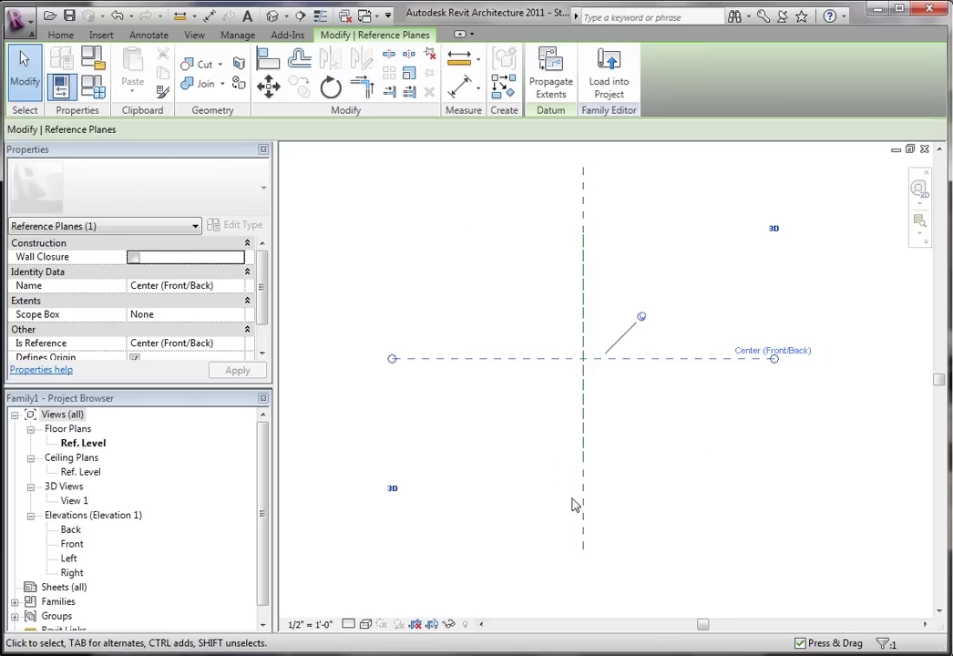
click(584, 502)
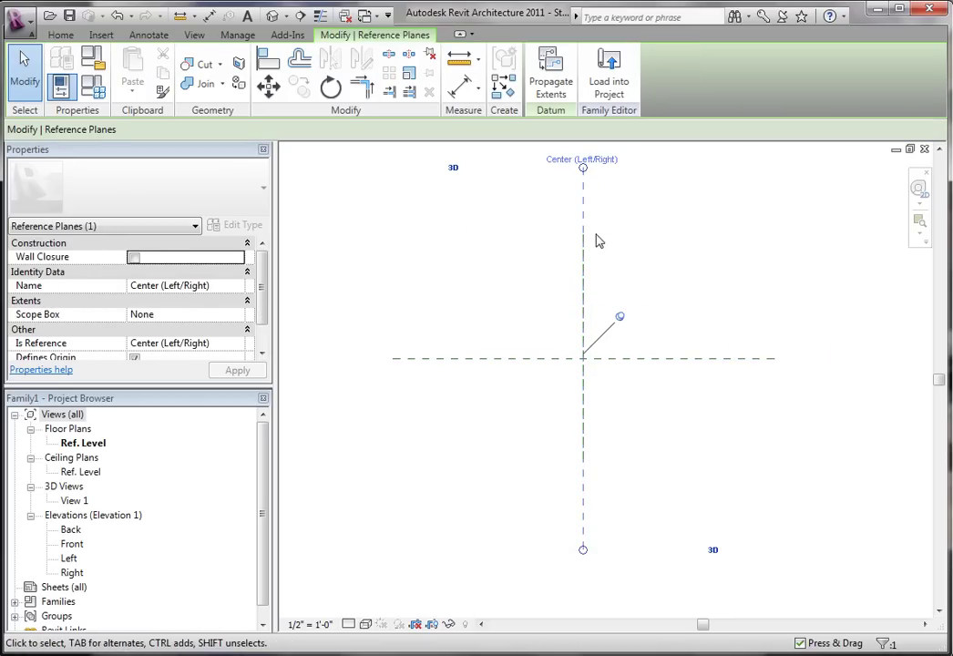
click(721, 196)
click(683, 360)
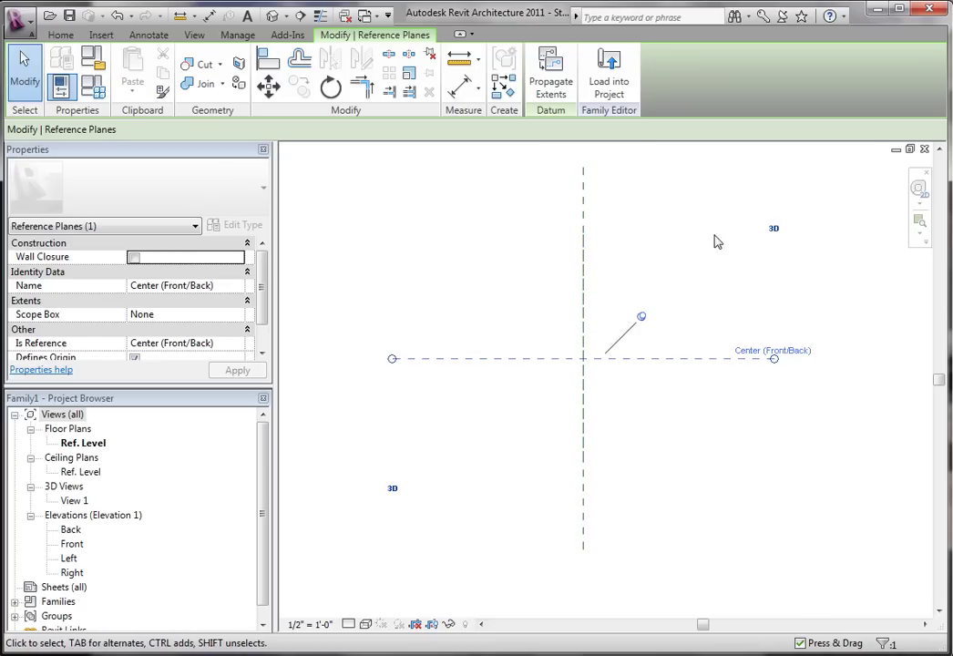
click(629, 240)
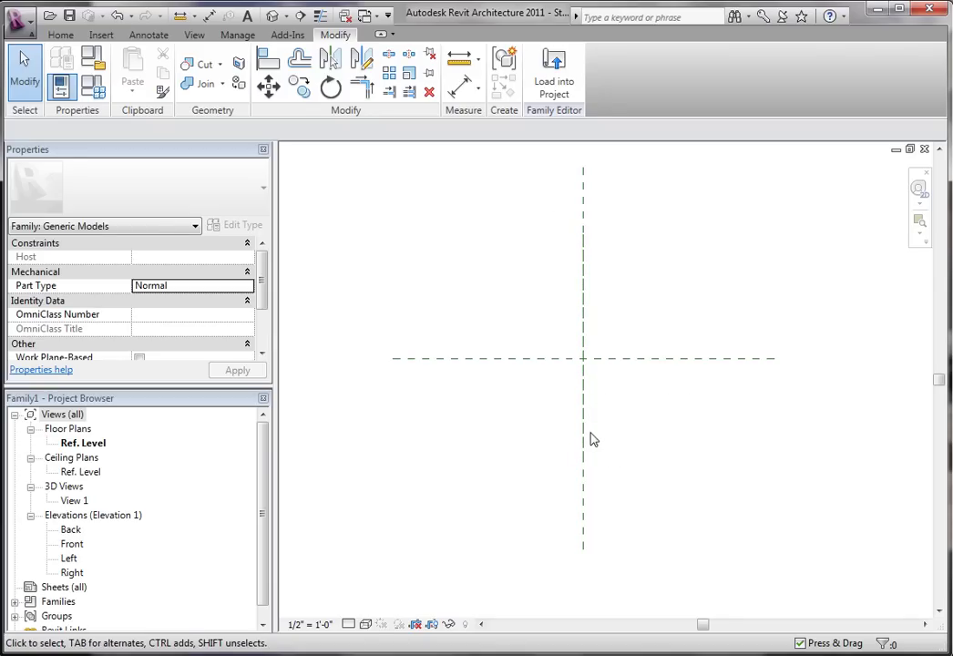
Step: Move the new vertical reference plane 1'6" to the left of the Center (Left/Right) plane
click(584, 399)
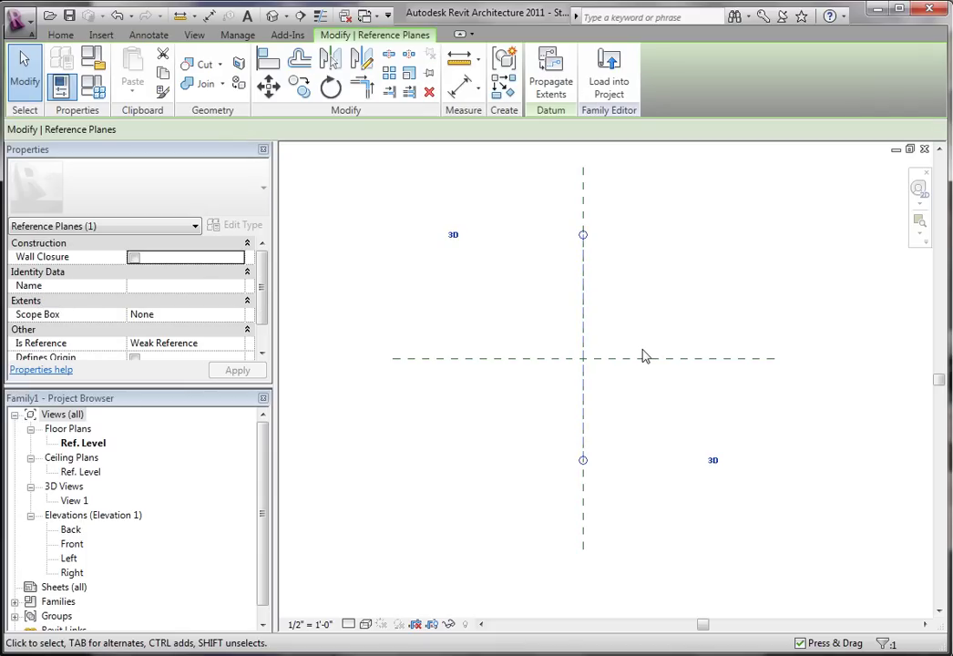
key(m)
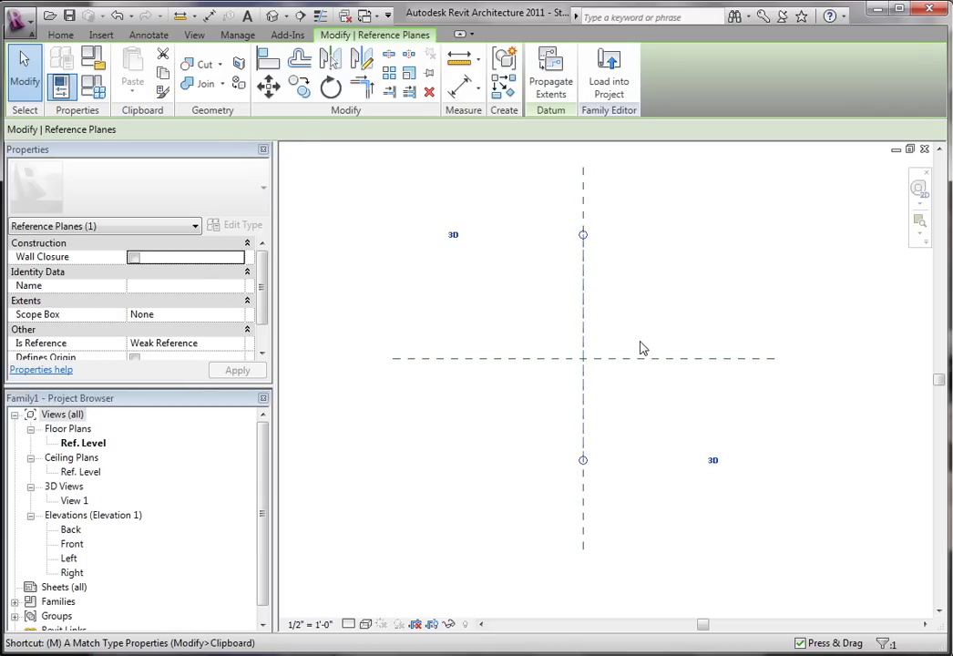
key(v)
click(581, 266)
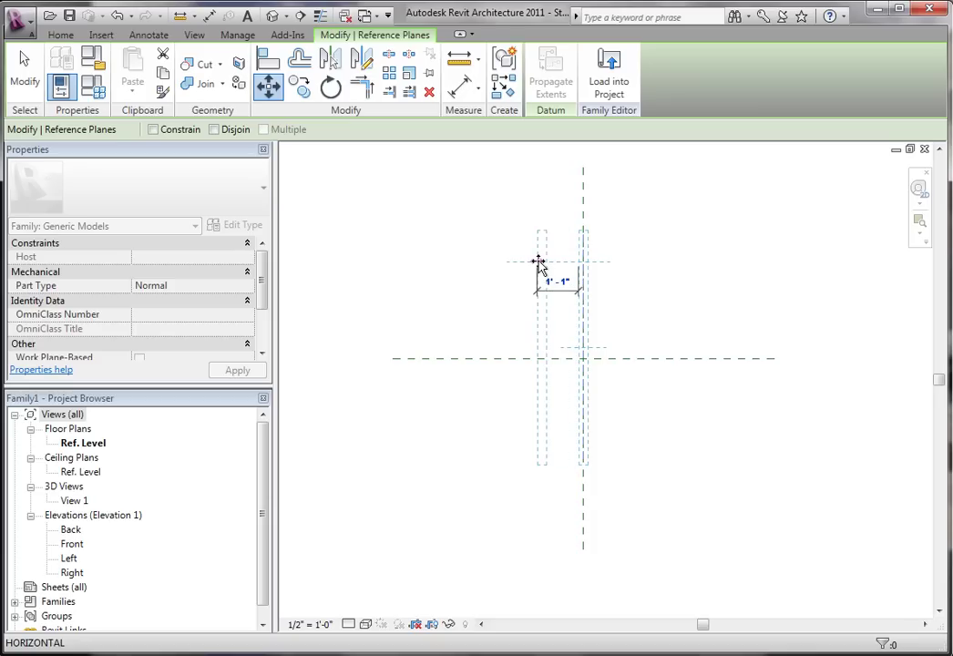
text(1'6)
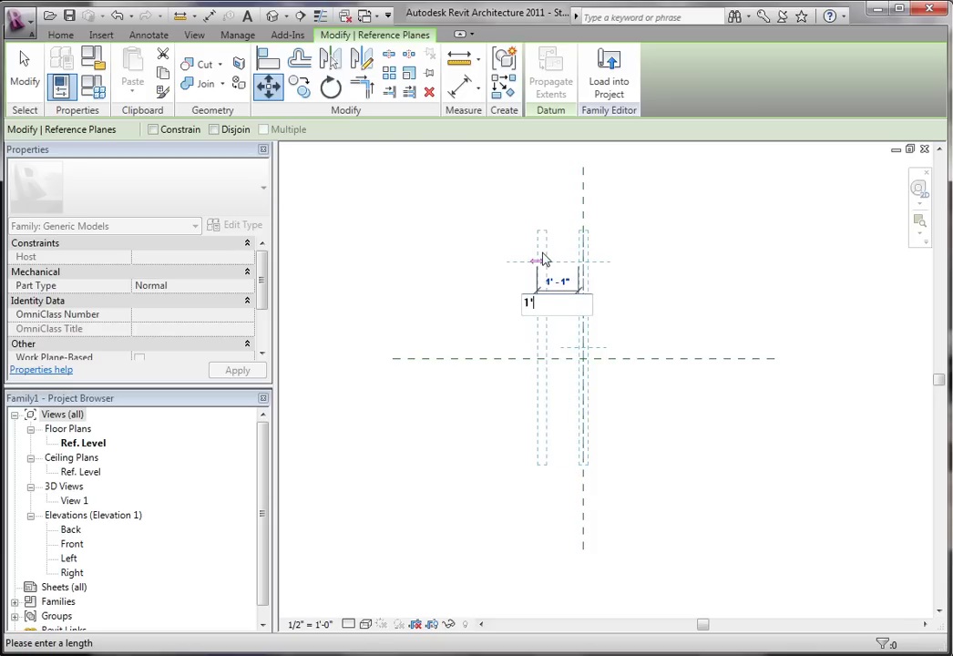
key(Return)
Step: Mirror the offset reference plane about the Center (Left/Right) plane to get a matching plane on its right
middle_drag(701, 266, 765, 266)
middle_drag(589, 272, 488, 219)
scroll(565, 269, up, 1)
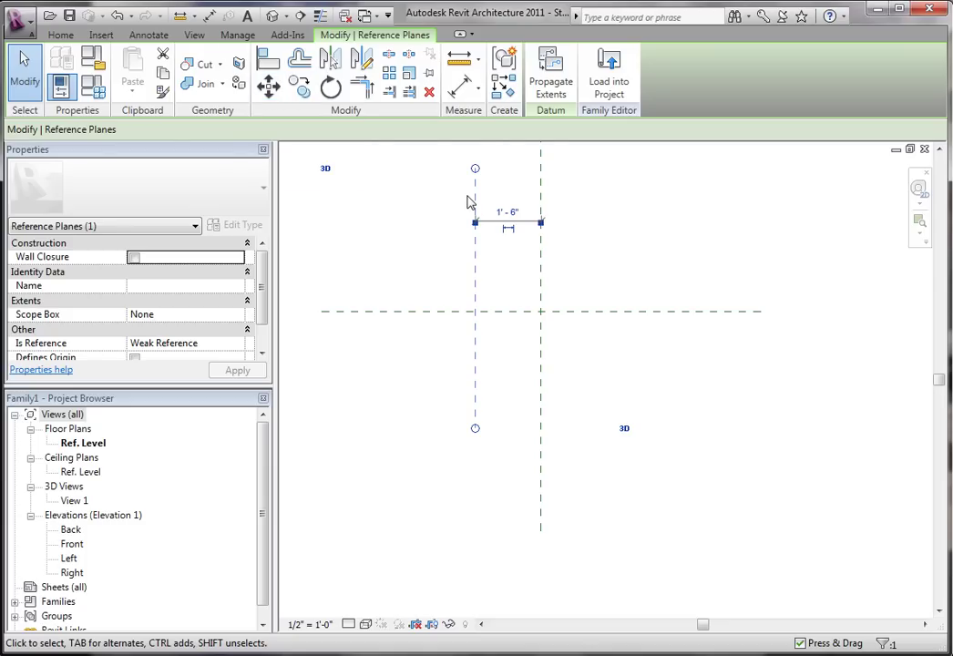
key(m)
key(m)
click(542, 257)
key(Escape)
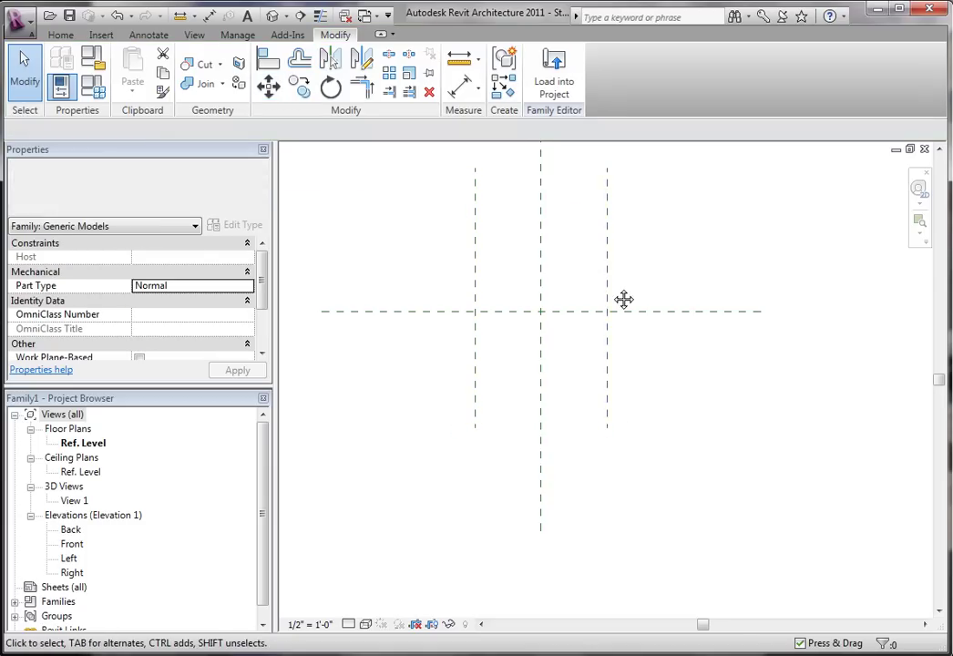
Step: Shift the right-hand vertical reference plane slightly inward, toward the Center (Left/Right) plane
middle_drag(623, 299, 642, 315)
click(642, 314)
click(514, 309)
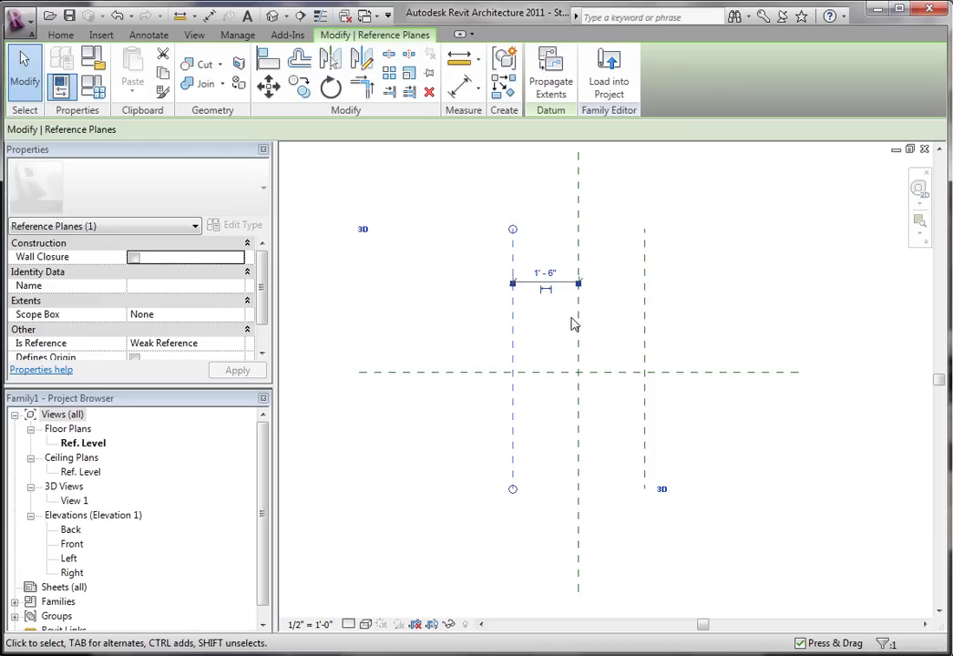
click(628, 322)
click(646, 319)
mouse_move(649, 336)
mouse_down()
mouse_move(846, 335)
mouse_move(635, 334)
mouse_move(642, 330)
mouse_up()
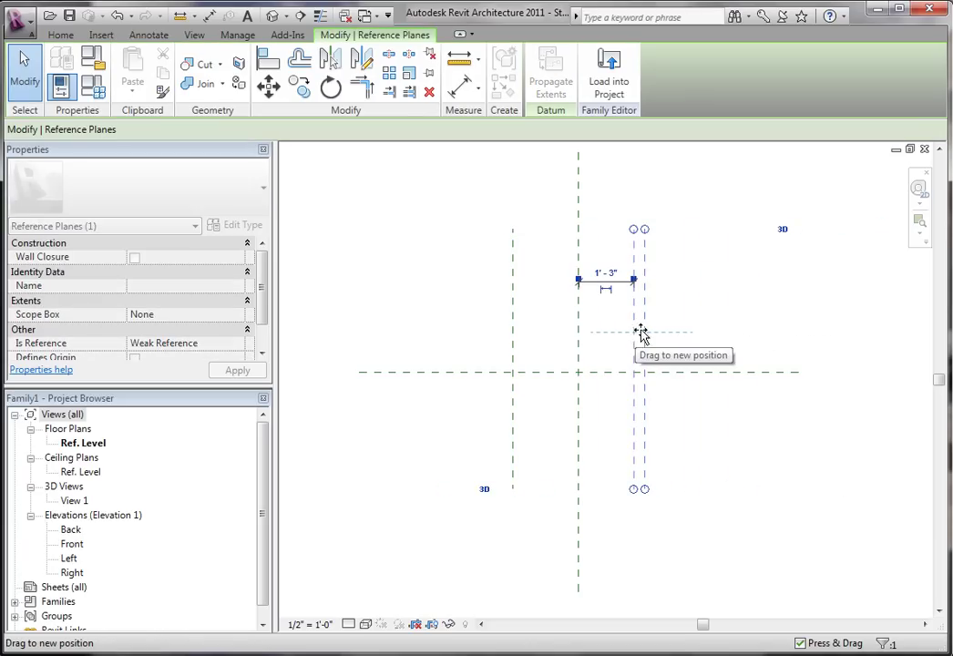
click(687, 336)
Step: Try shifting the left-hand vertical reference plane slightly outward, to about 1'-7" from the center plane
click(512, 336)
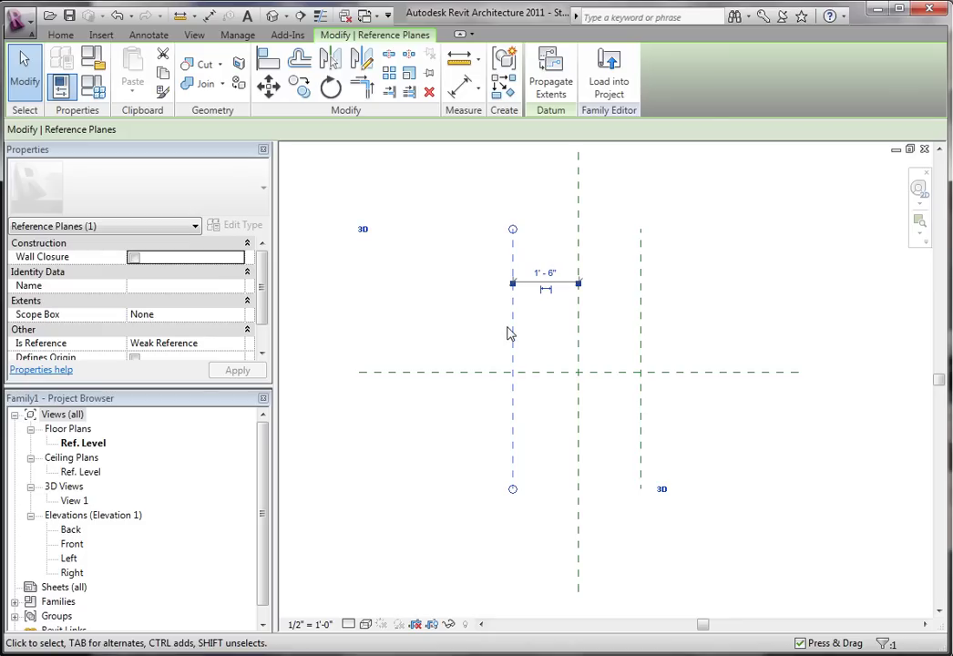
drag(508, 328, 504, 327)
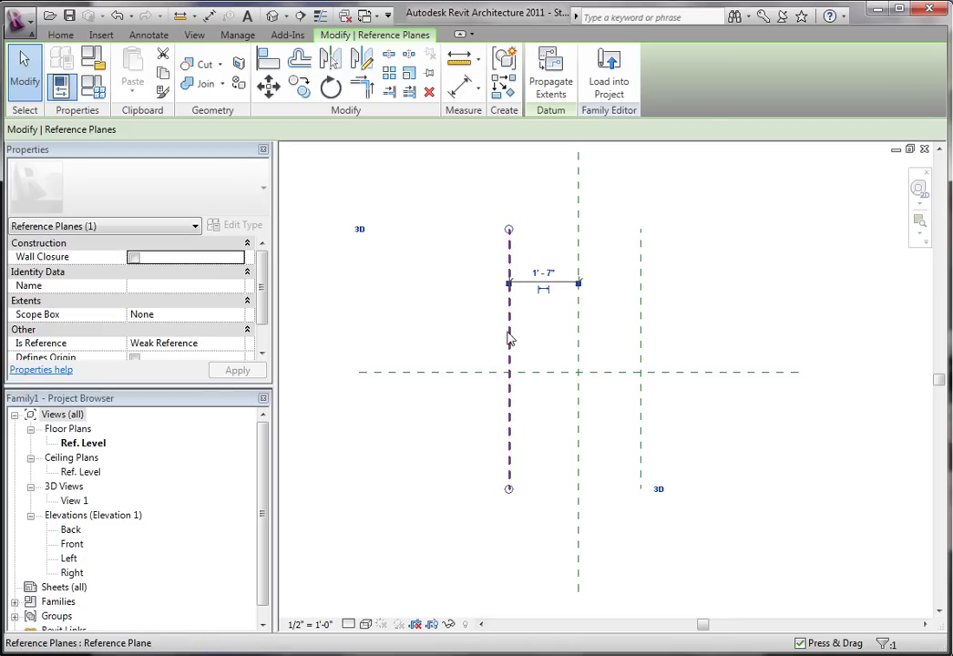
click(455, 317)
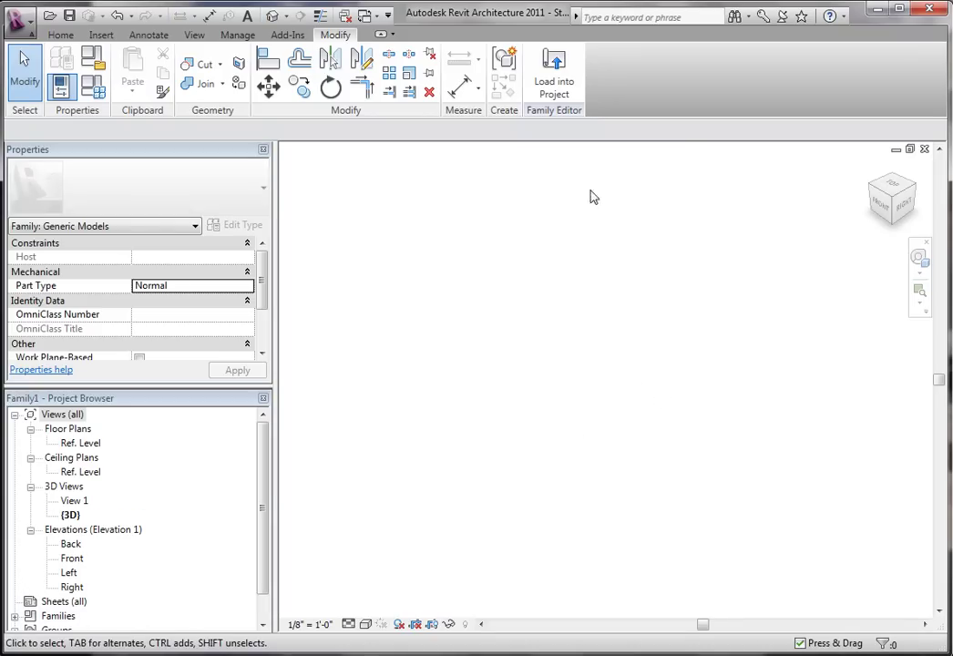
Step: Return from the 3D view to the Ref. Level floor plan
click(60, 35)
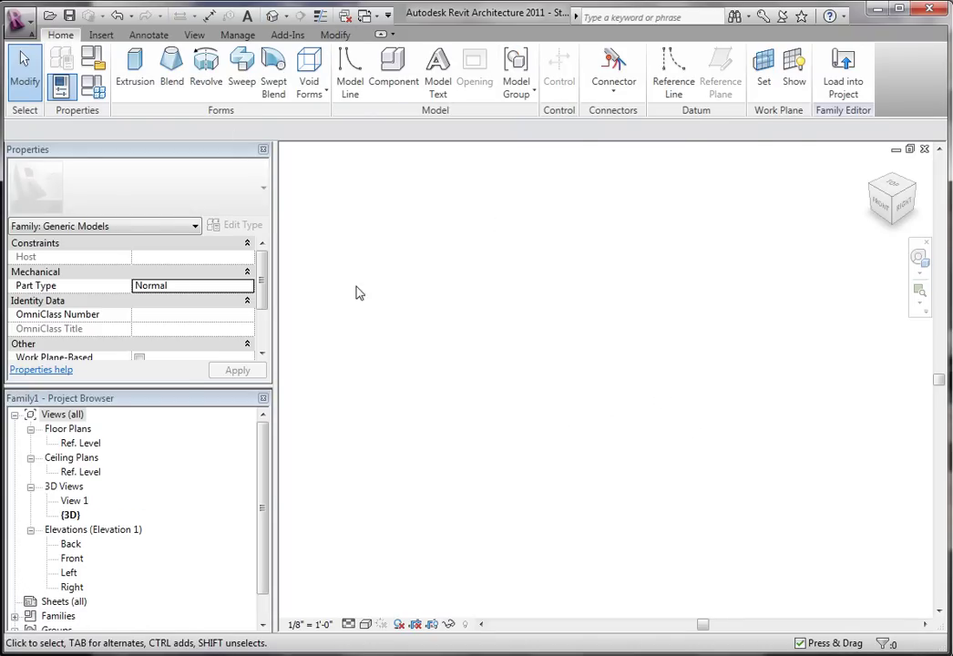
double_click(82, 444)
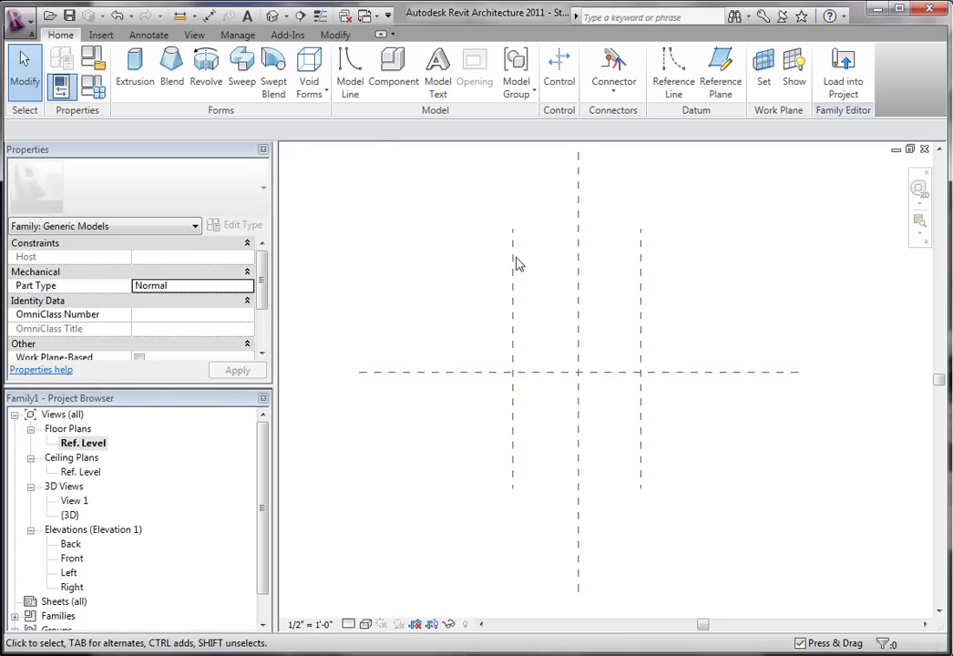
Step: Show the active work plane in the Ref. Level floor plan and check the default 3D view for it
click(798, 71)
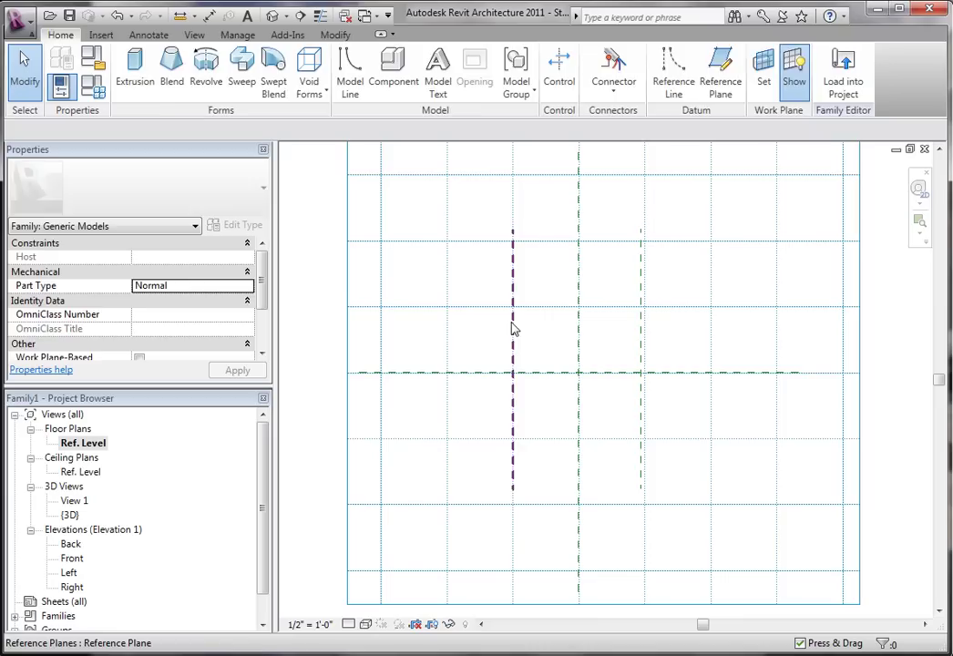
click(513, 327)
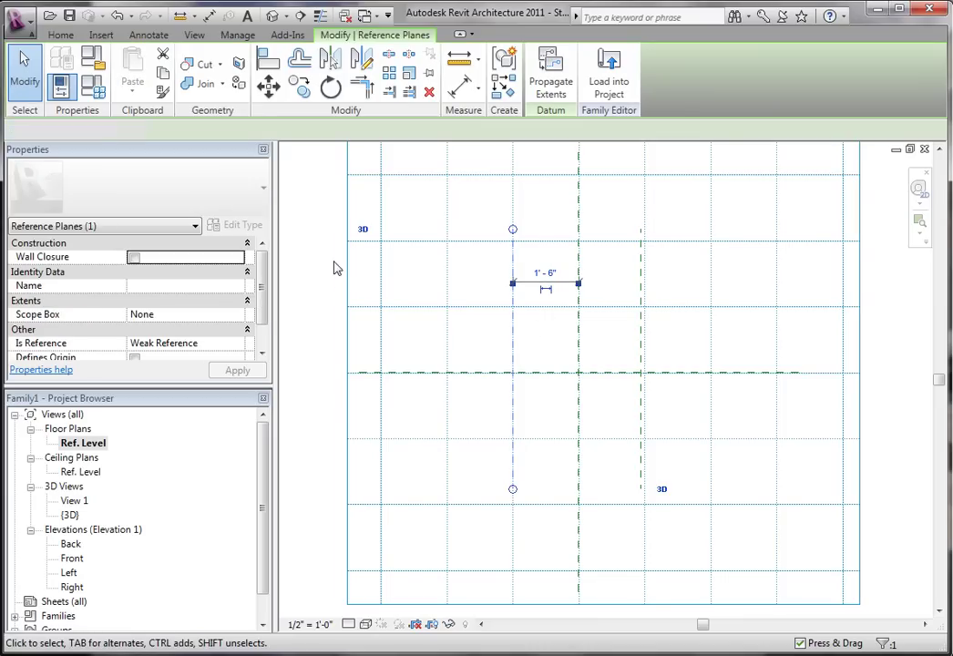
click(334, 266)
click(62, 37)
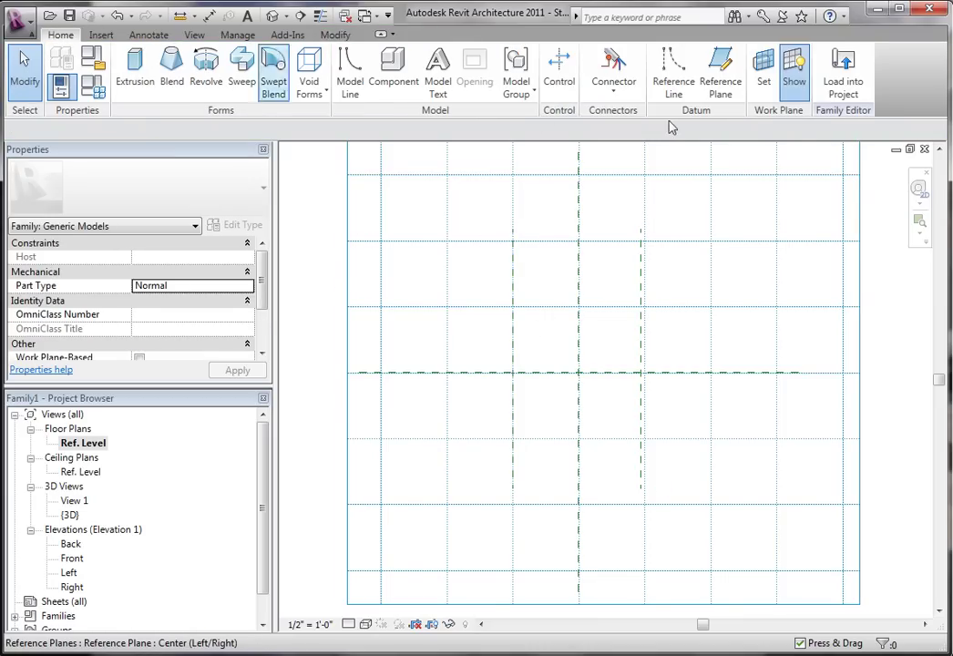
click(272, 19)
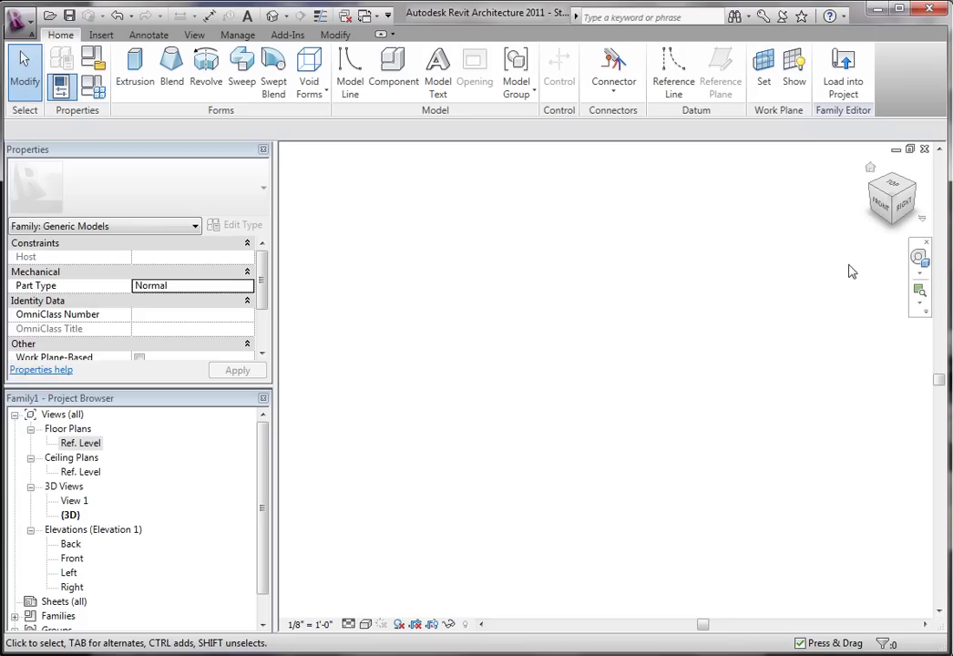
double_click(82, 442)
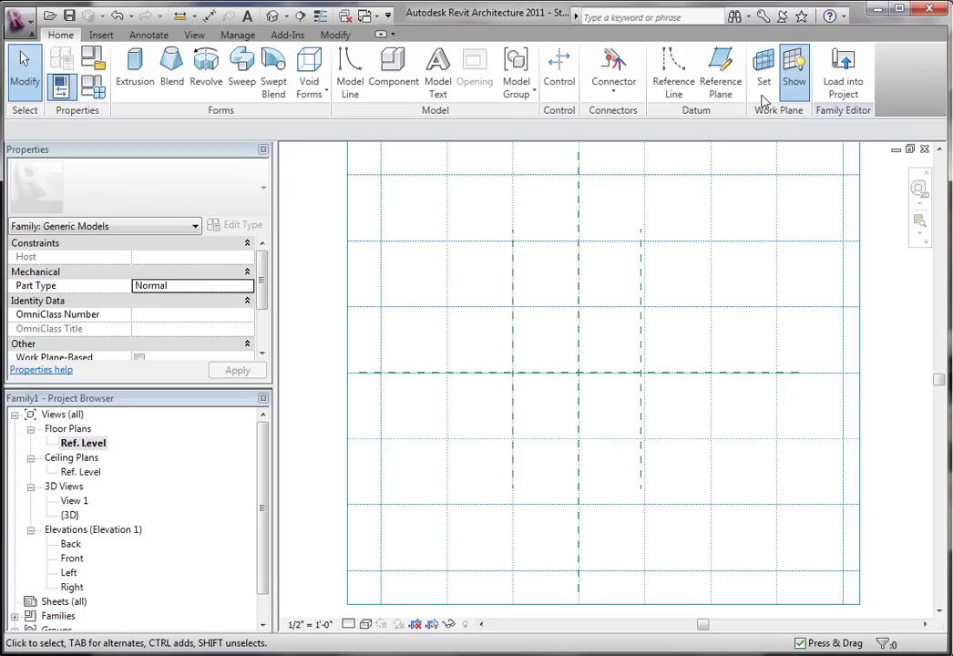
Step: Set the work plane by picking the left-hand vertical reference plane, choosing 3D View: {3D} as the view to open
click(768, 91)
click(342, 357)
click(434, 429)
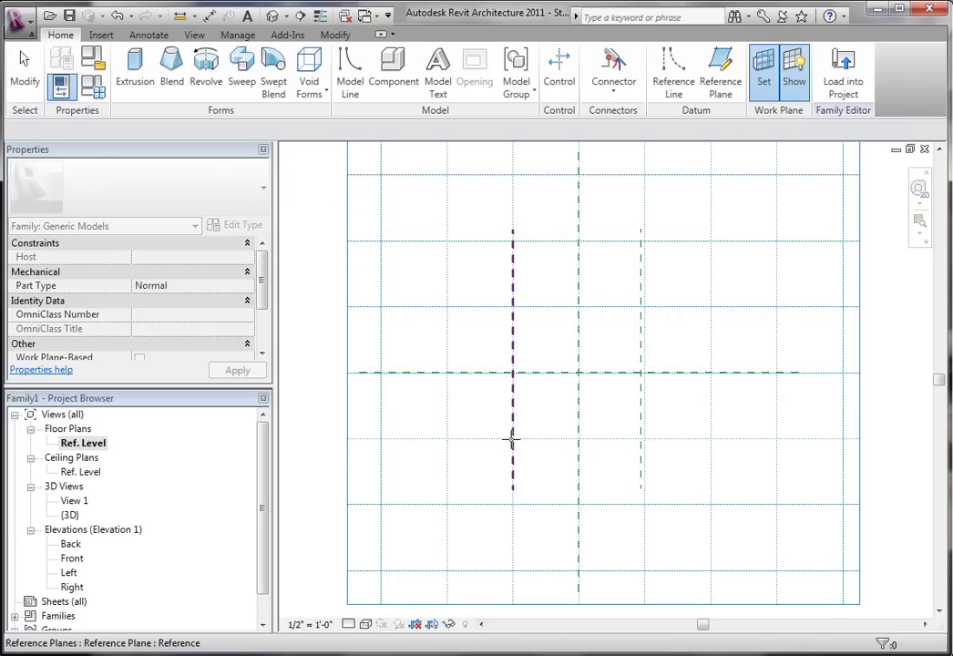
click(511, 439)
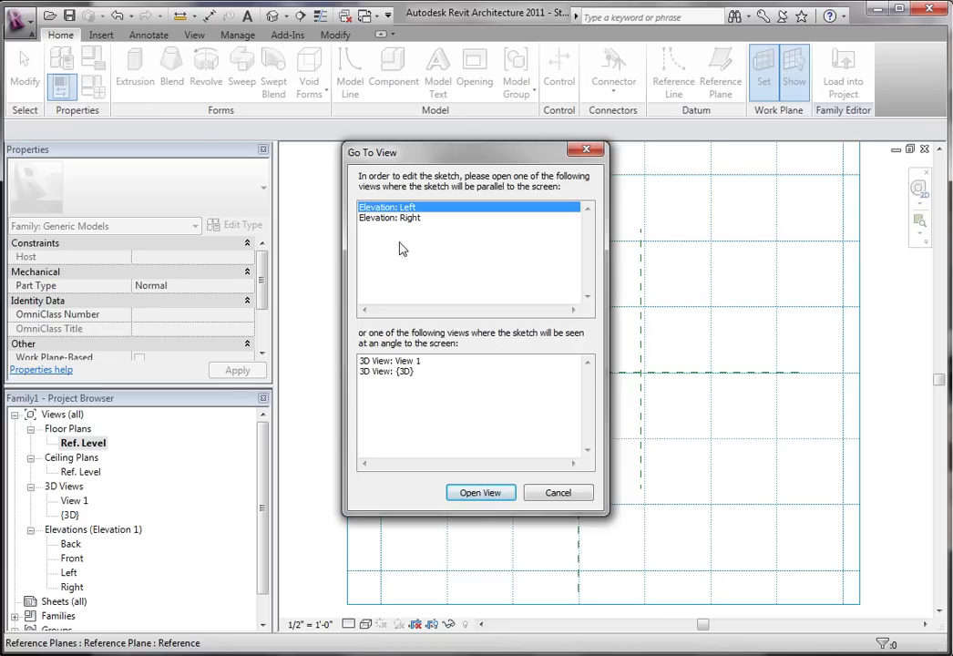
click(383, 371)
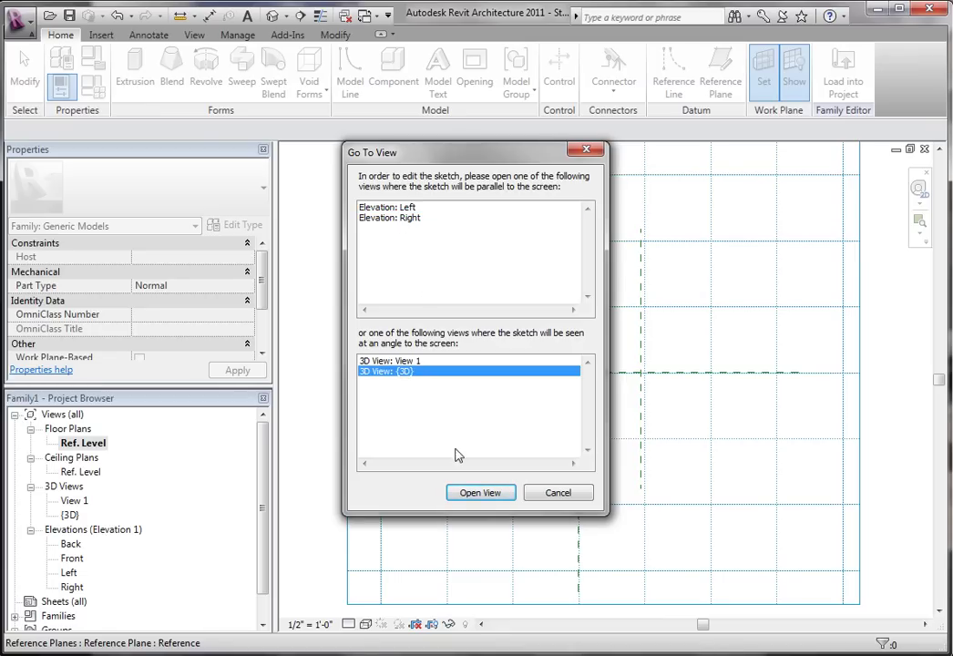
click(474, 492)
Step: Set the detail level of the {3D} view to Fine
middle_drag(636, 398, 631, 388)
click(348, 623)
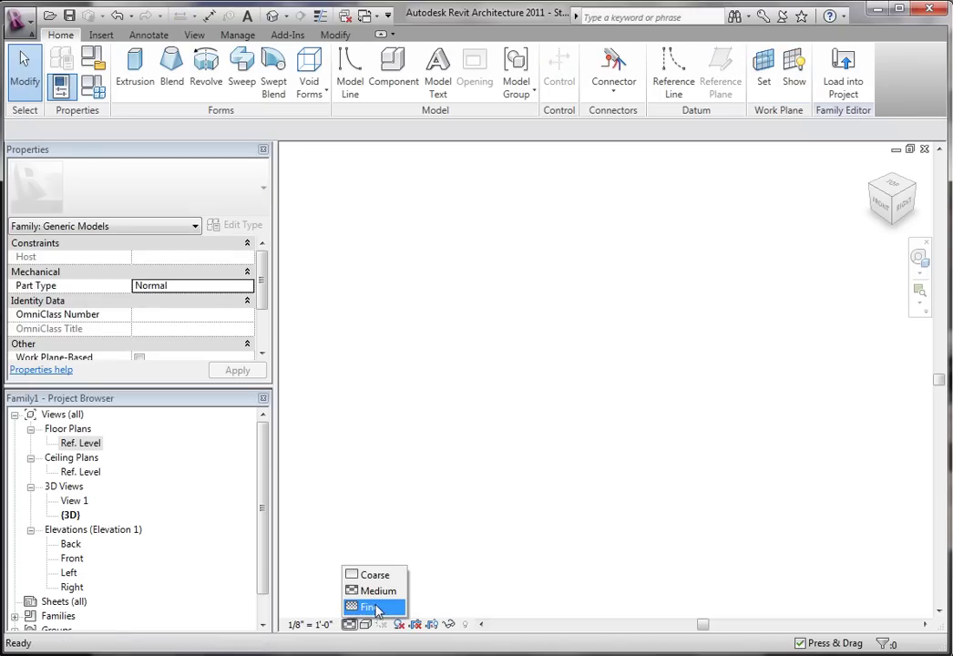
click(374, 607)
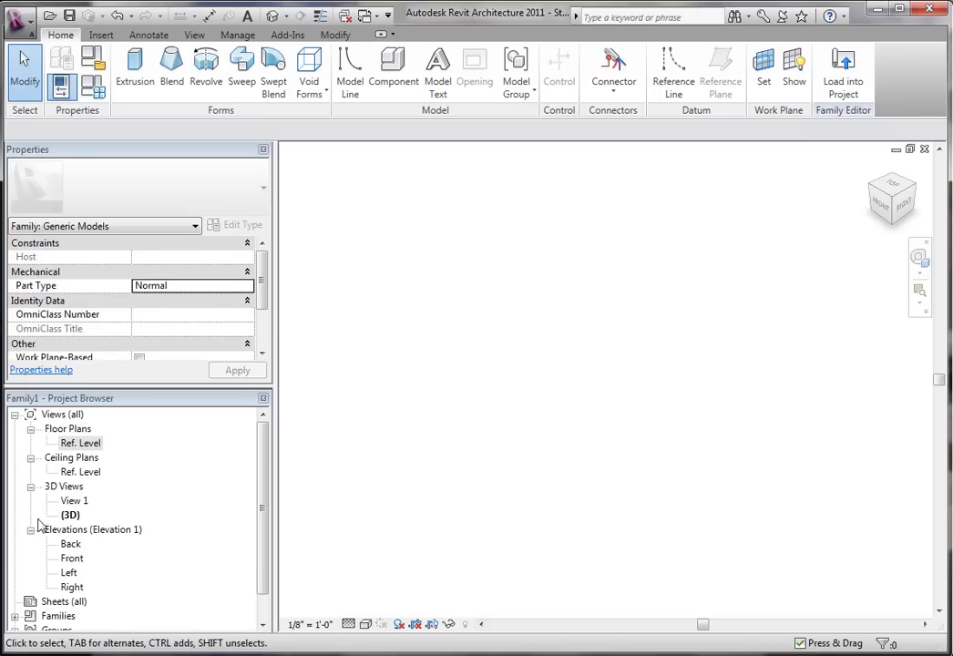
Step: Return to the Ref. Level floor plan and hide the work plane grid
double_click(82, 443)
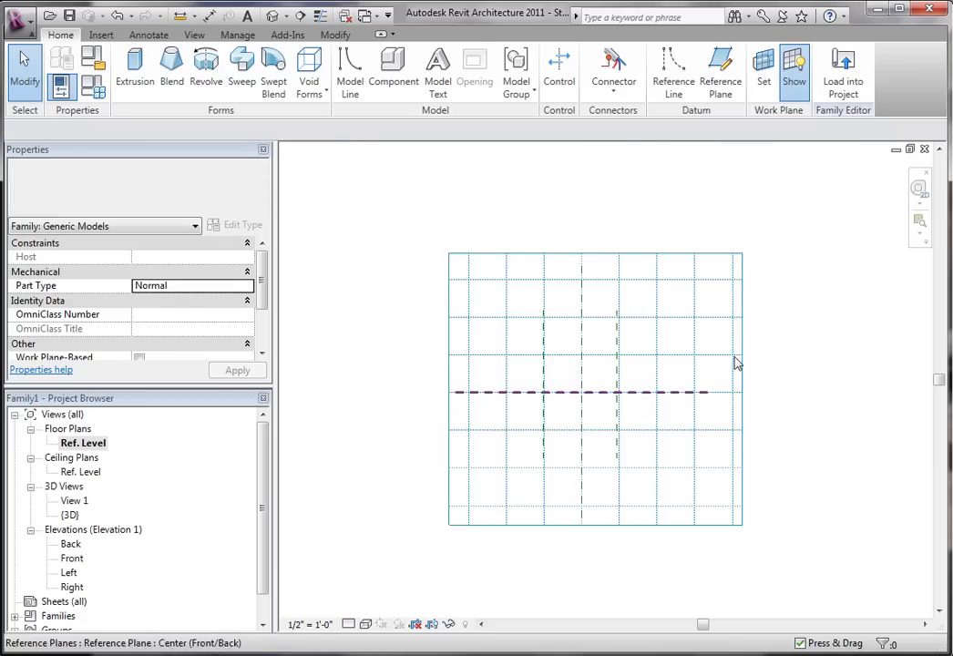
click(793, 65)
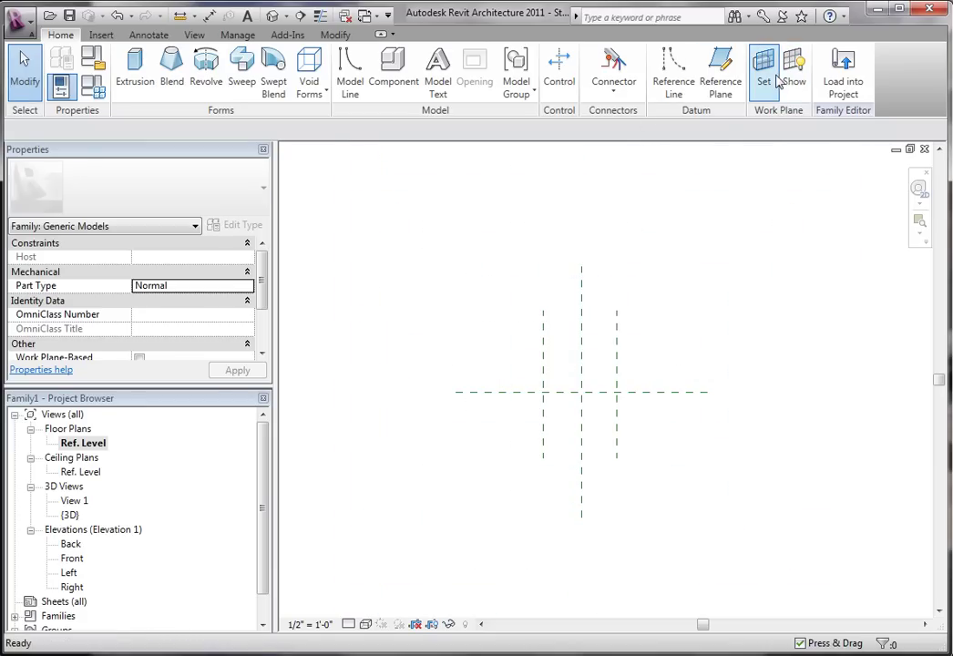
Step: Draw a short horizontal reference plane along the Center (Front/Back) plane, crossing both vertical offset planes
scroll(630, 345, up, 3)
middle_drag(636, 406, 638, 414)
scroll(627, 402, down, 1)
key(r)
key(p)
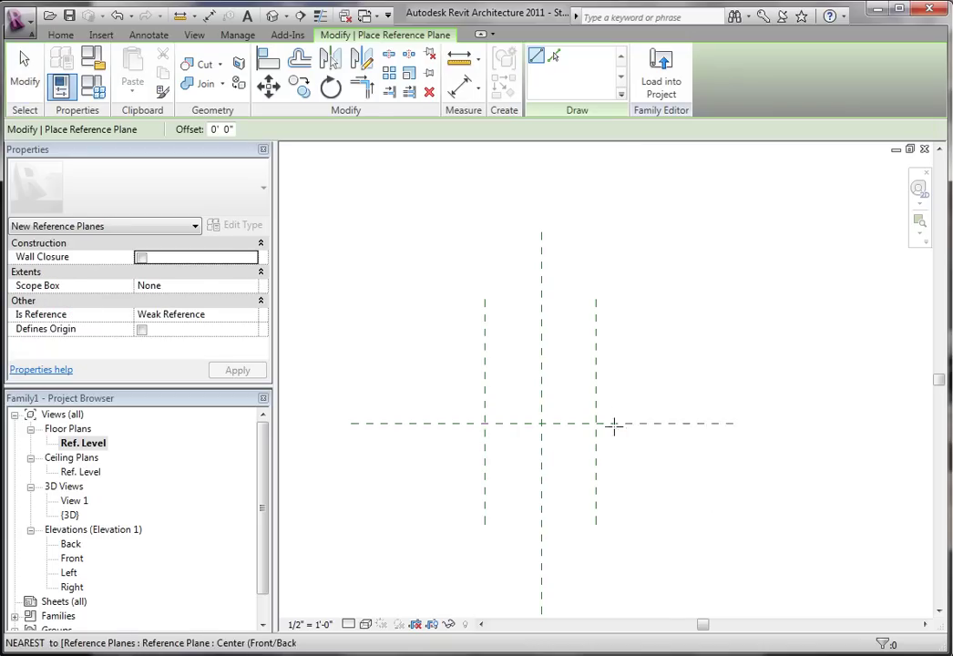
key(Escape)
key(Escape)
Step: Move the new horizontal reference plane 1'6" straight up from the Center (Front/Back) plane
drag(430, 398, 685, 466)
key(m)
key(v)
click(686, 479)
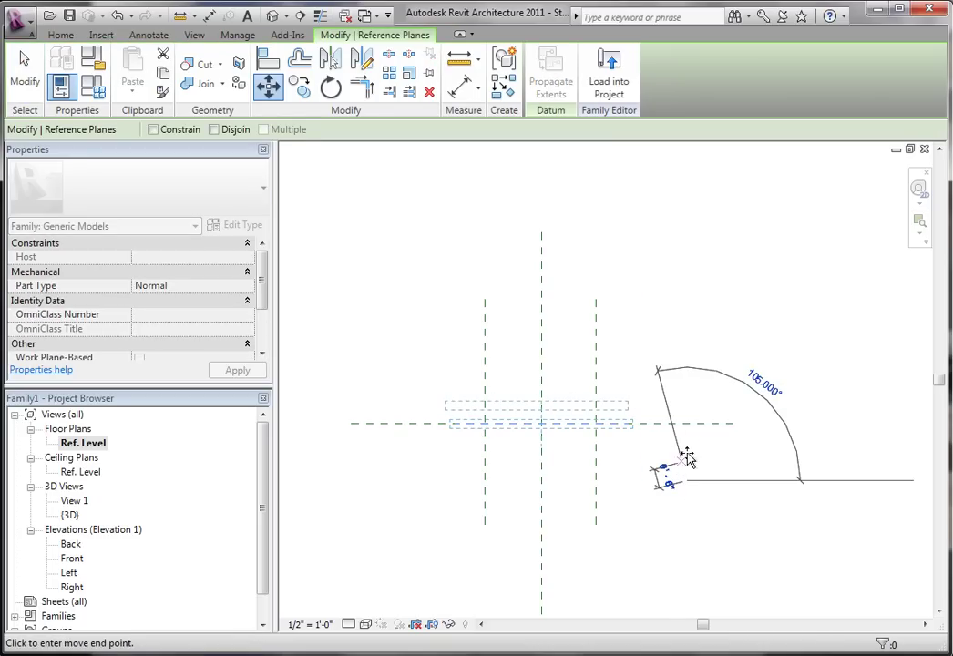
text(1')
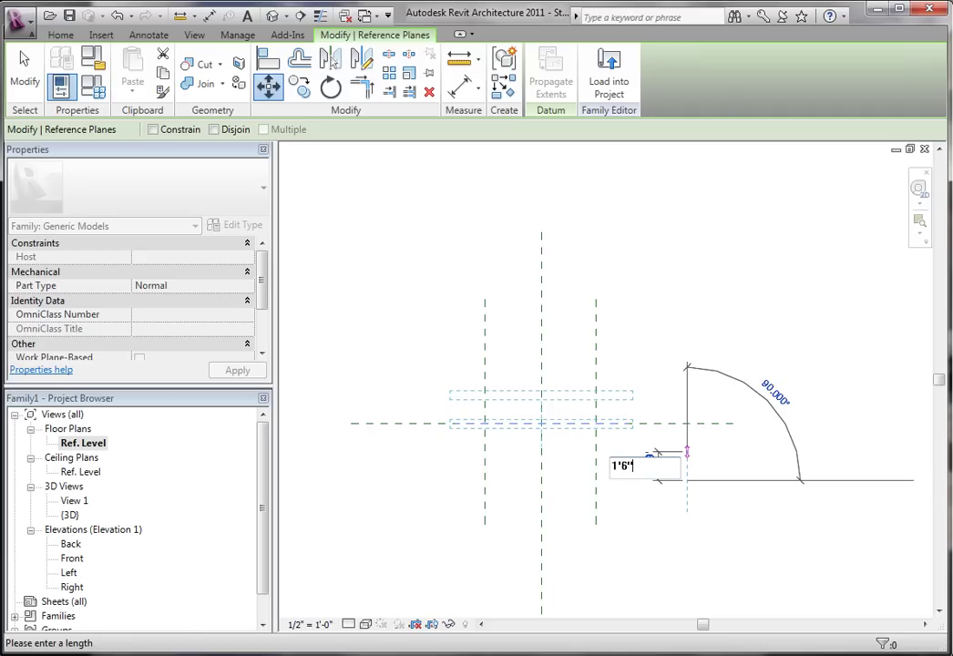
text(6")
key(Return)
Step: Mirror the offset horizontal reference plane about the Center (Front/Back) plane to get a matching plane below it
key(m)
key(m)
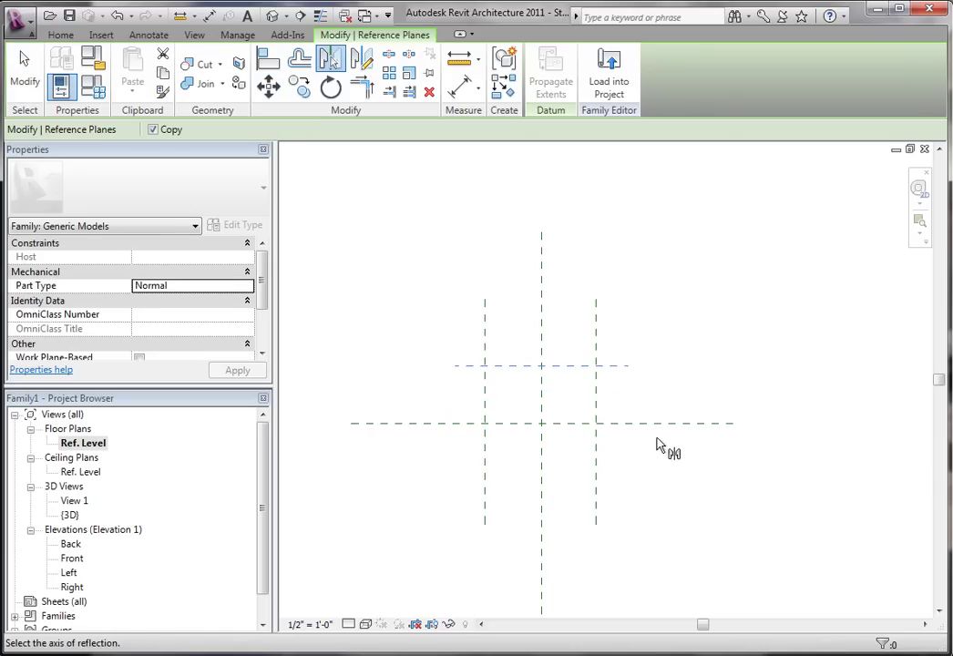
click(654, 435)
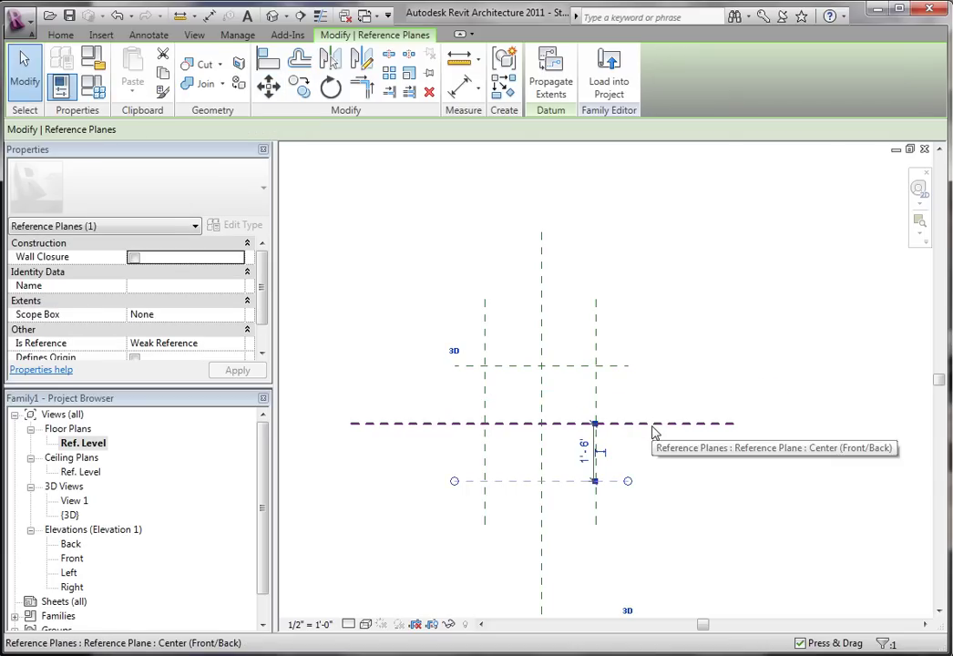
click(648, 453)
middle_drag(649, 453, 734, 449)
scroll(703, 451, up, 2)
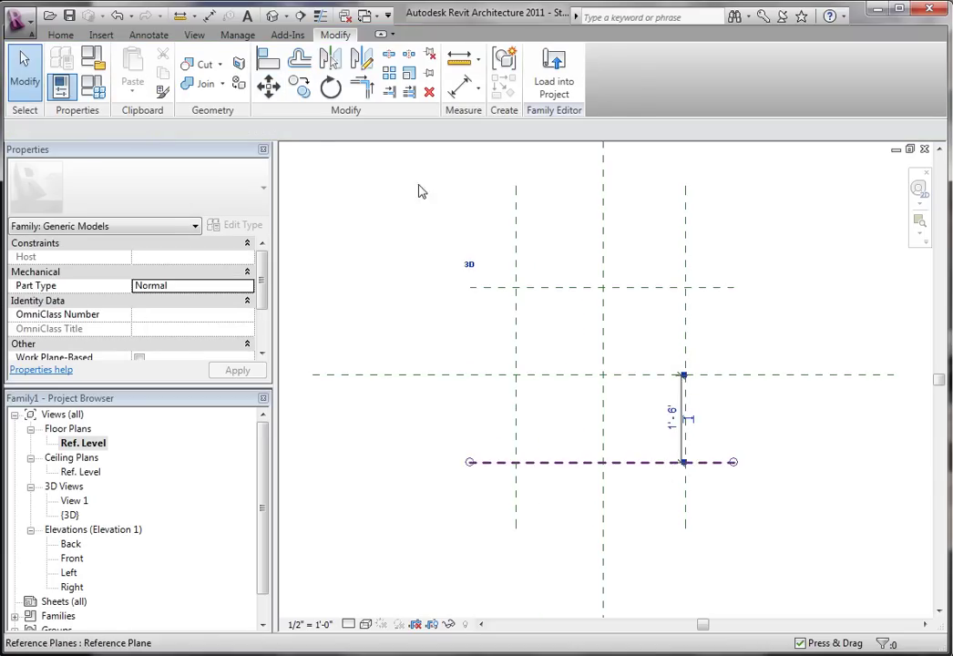
click(483, 288)
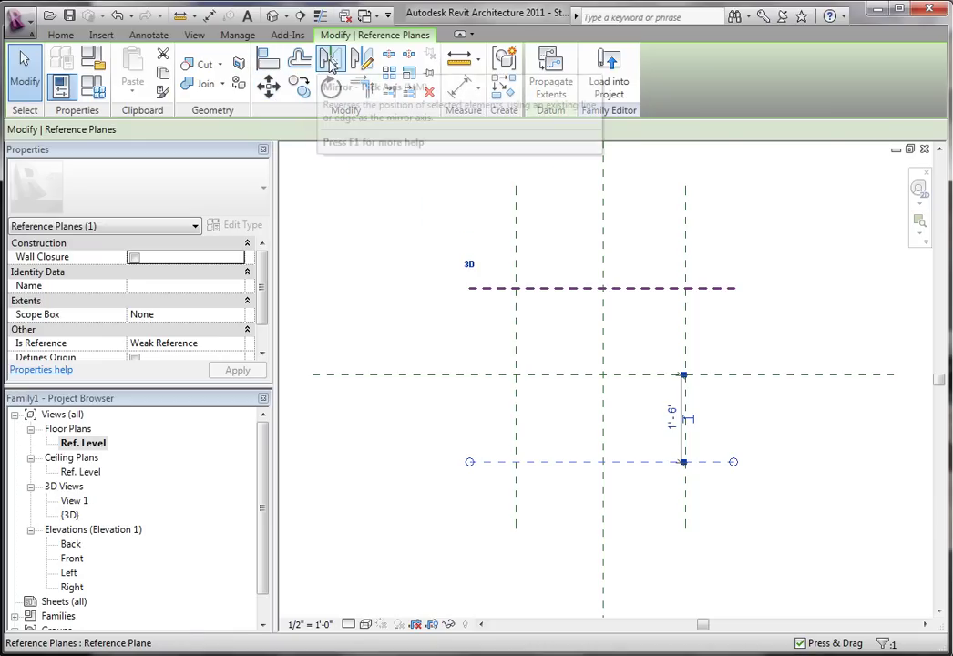
click(457, 326)
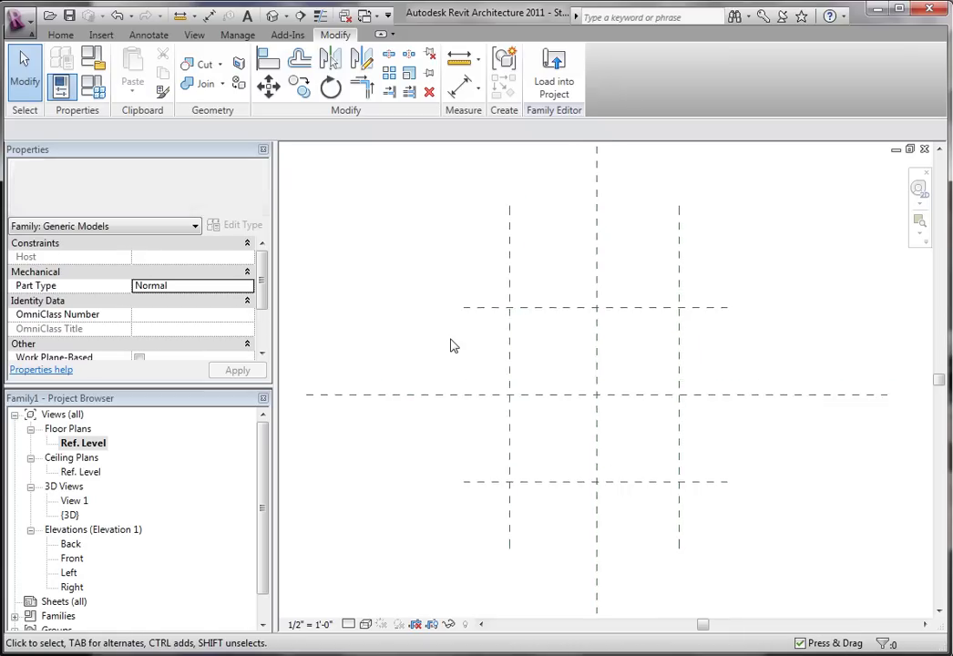
scroll(461, 354, down, 2)
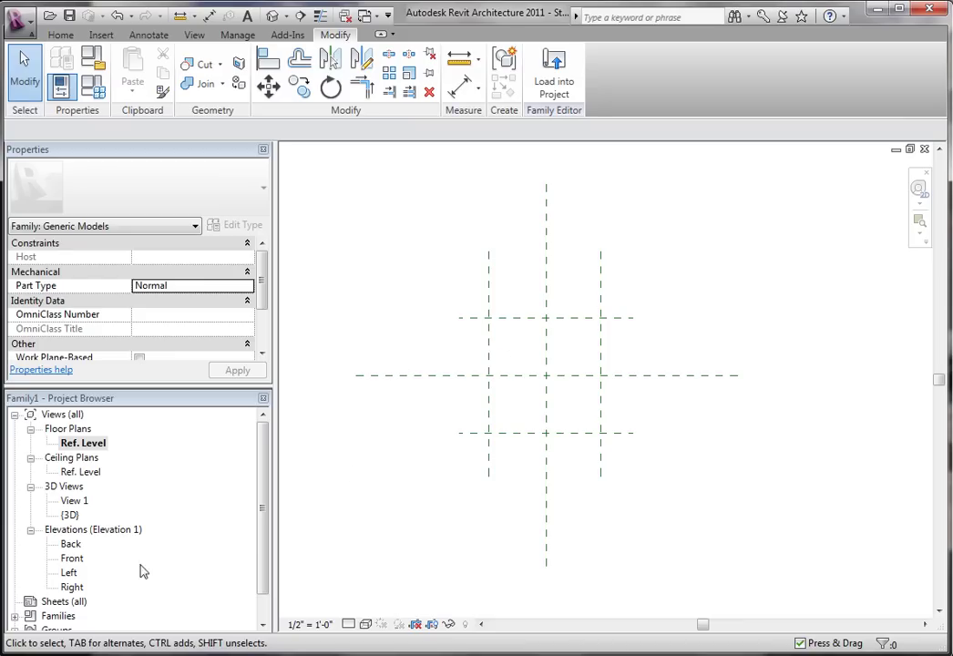
Step: Open the Front elevation and inspect the vertical reference planes on either side of the center plane
click(73, 559)
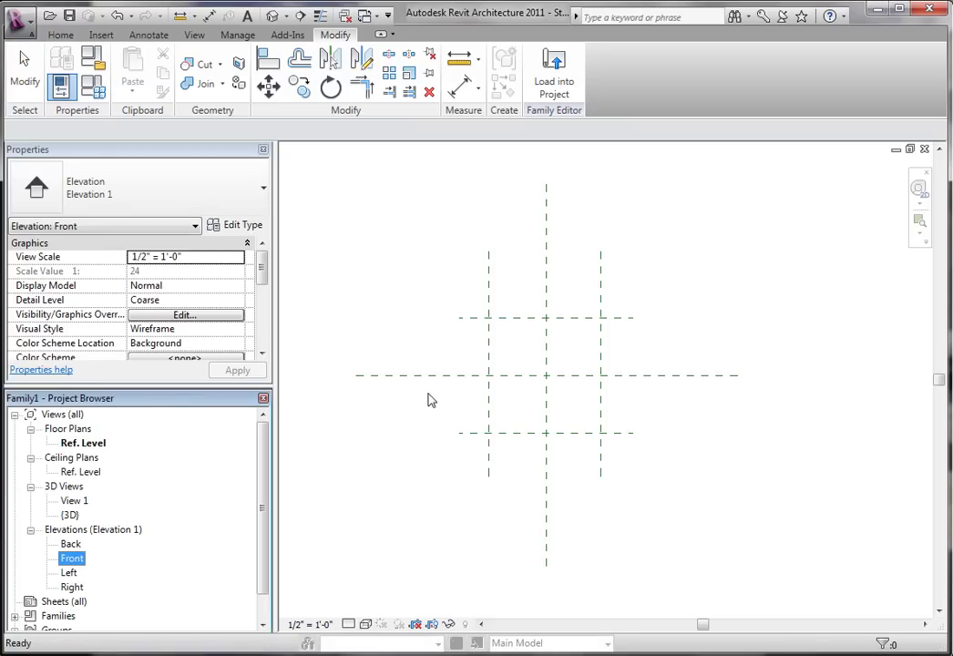
double_click(72, 557)
scroll(662, 538, up, 2)
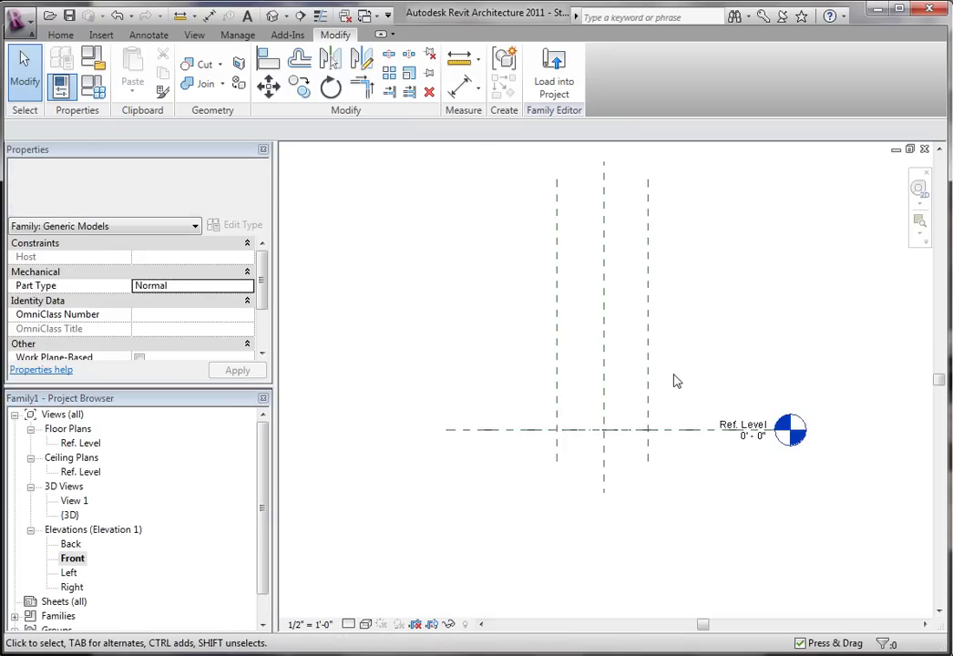
click(641, 332)
click(520, 355)
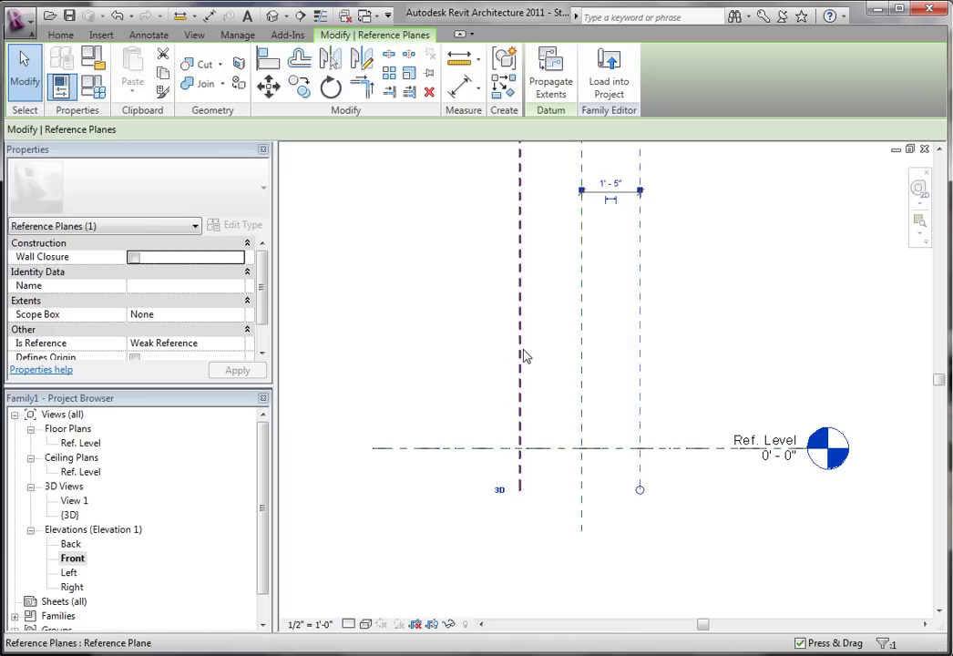
click(468, 343)
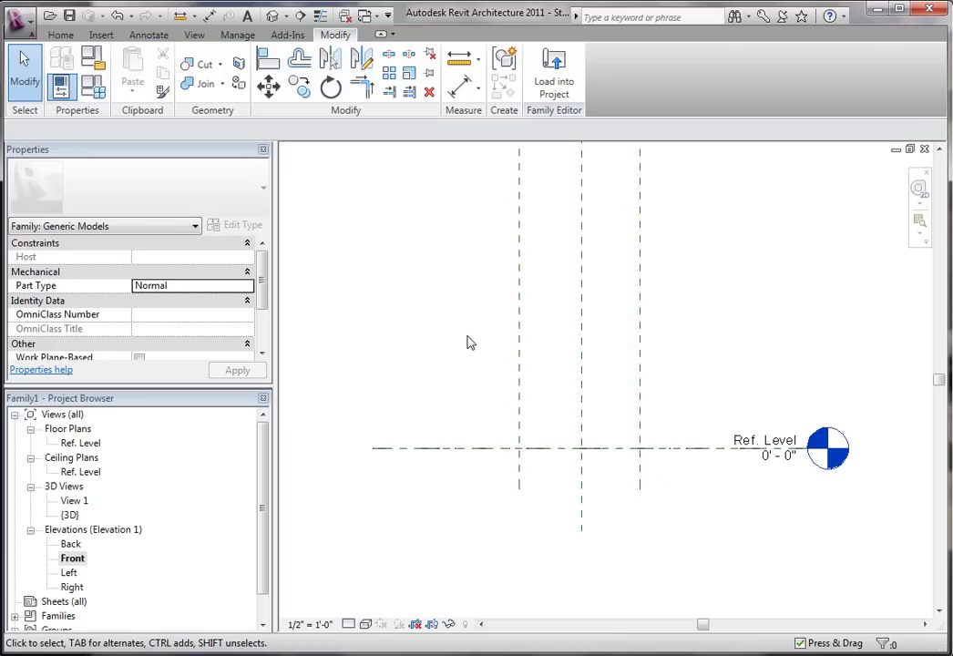
Step: Draw a horizontal reference plane above the Ref. Level in the Front elevation, crossing all three vertical planes
key(r)
key(p)
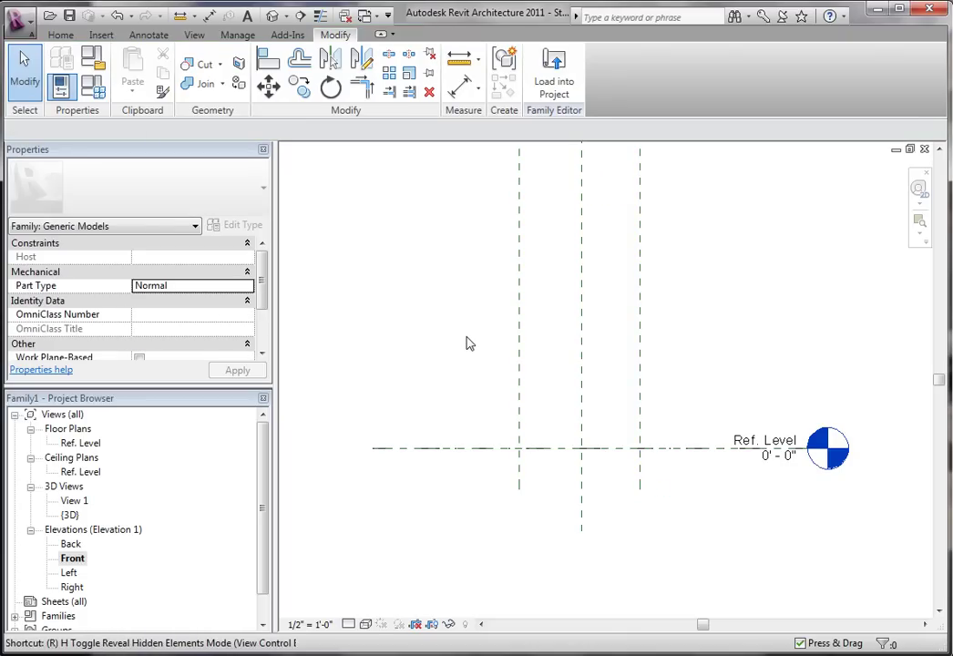
click(706, 340)
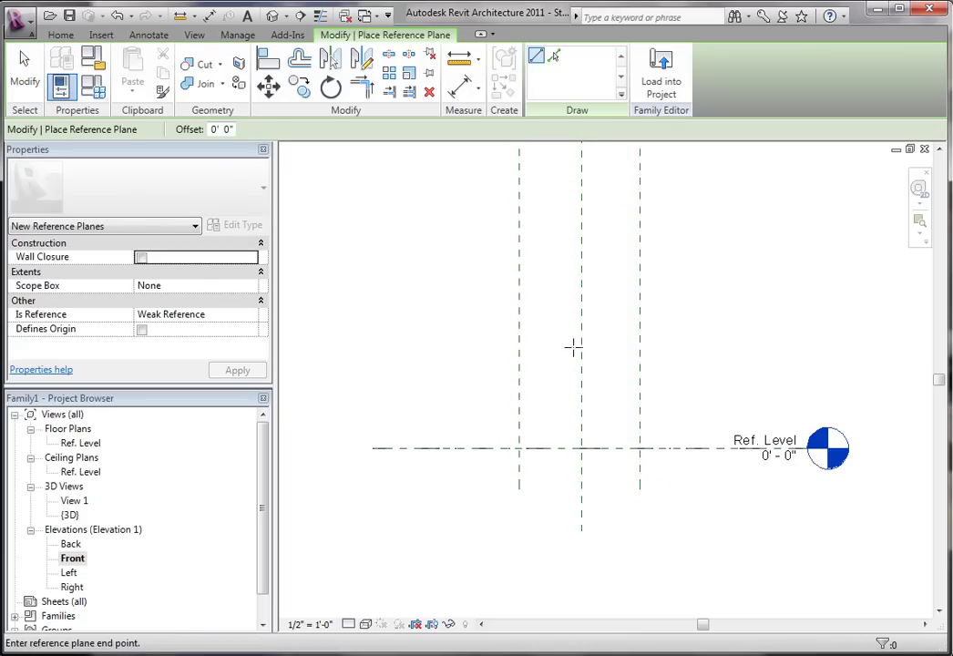
click(447, 336)
key(Escape)
key(Escape)
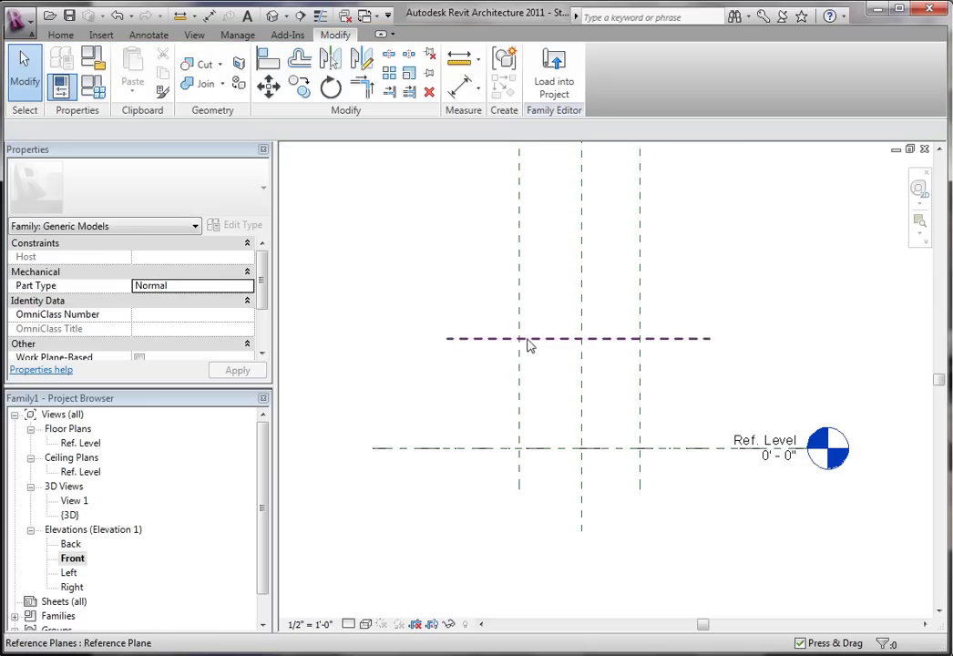
scroll(470, 368, down, 2)
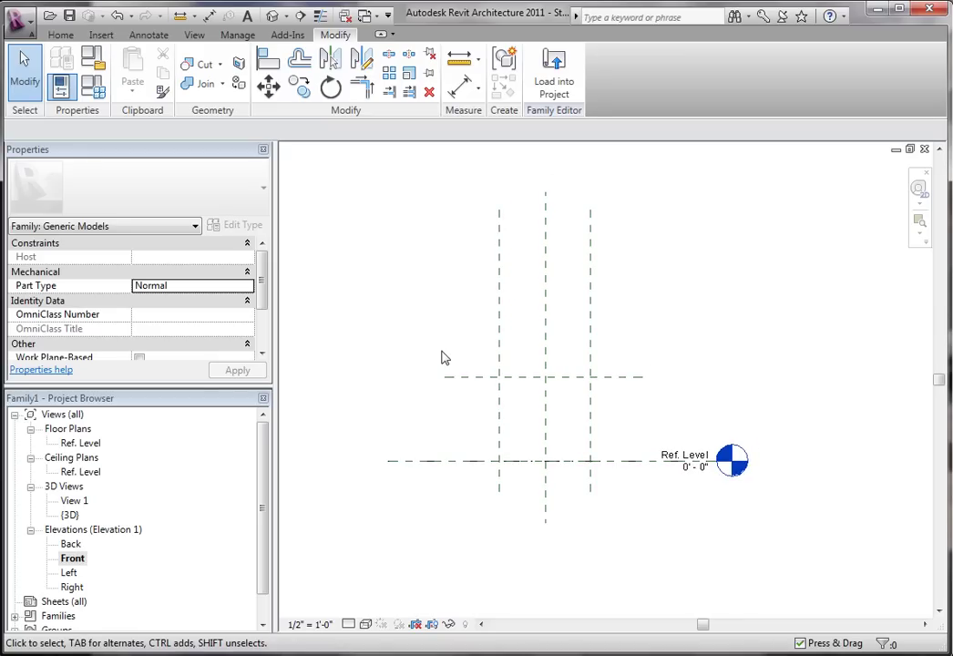
Step: Compare the reference planes in the Ref. Level floor plan with those in the Front elevation, including the new horizontal plane
double_click(89, 444)
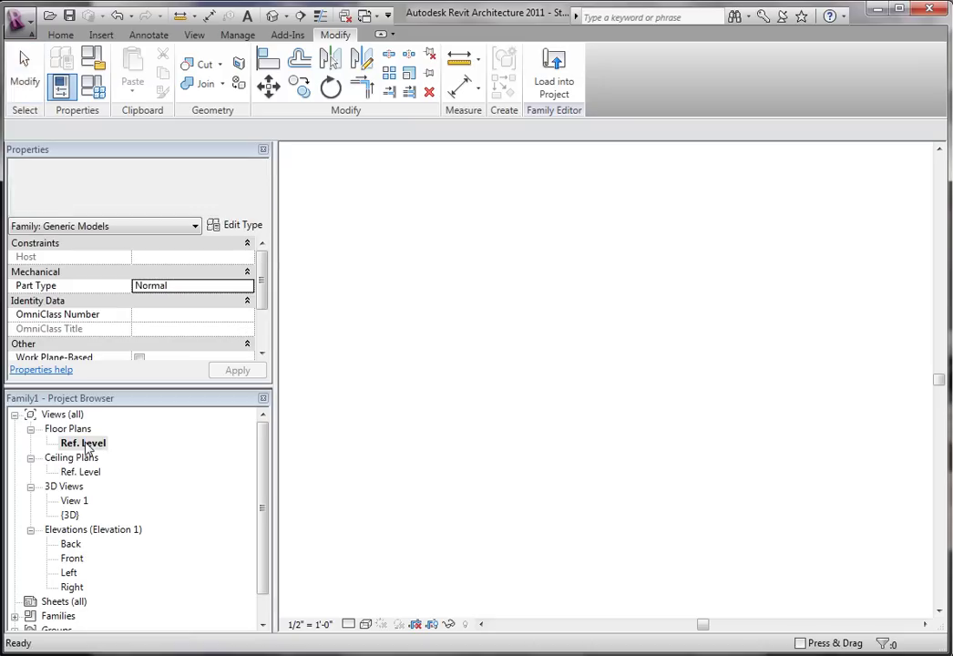
scroll(564, 379, up, 3)
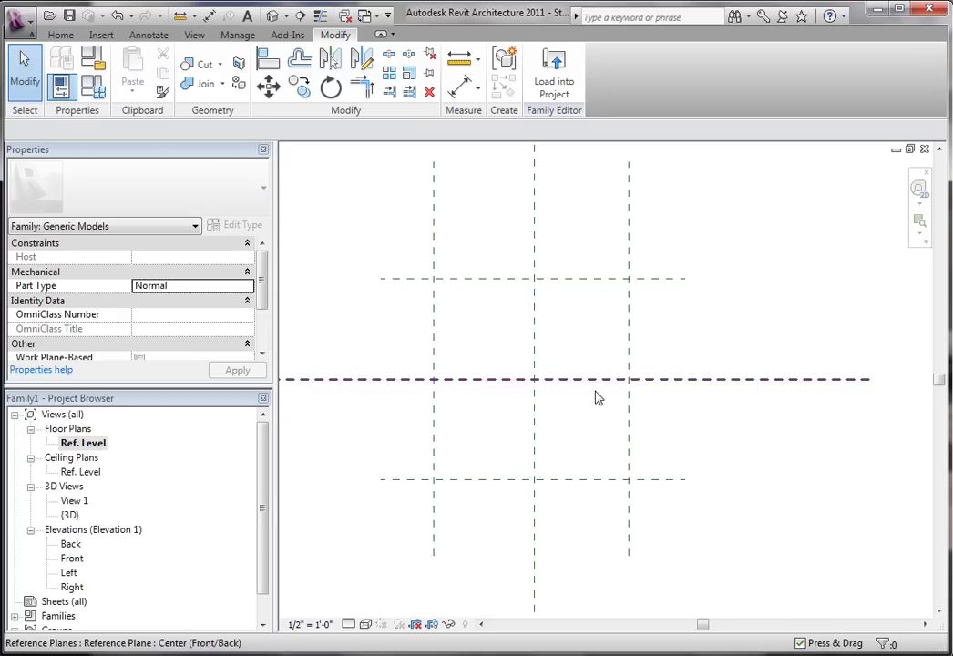
double_click(71, 558)
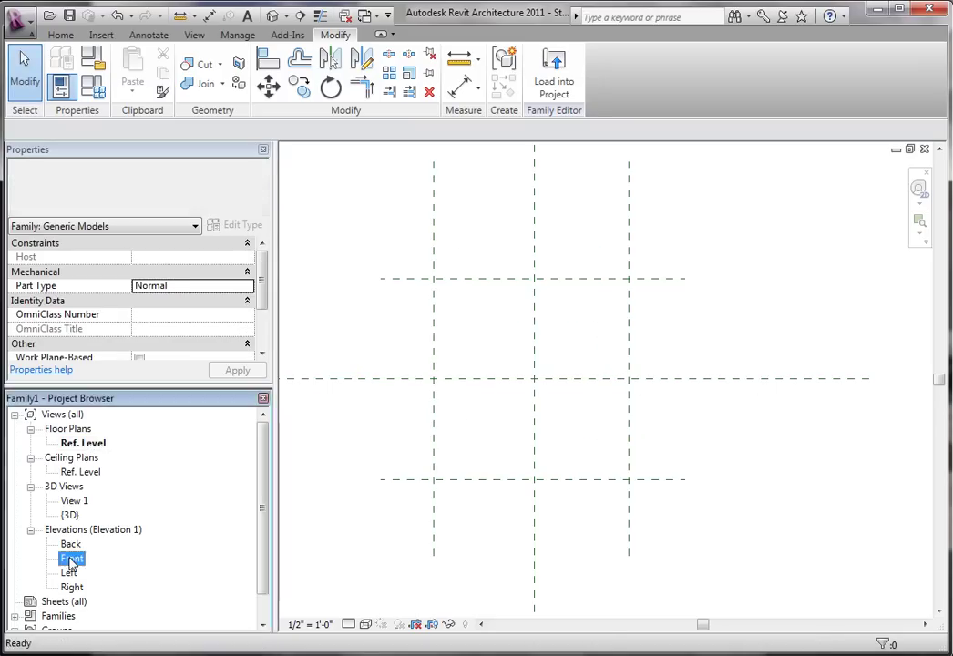
scroll(510, 415, up, 2)
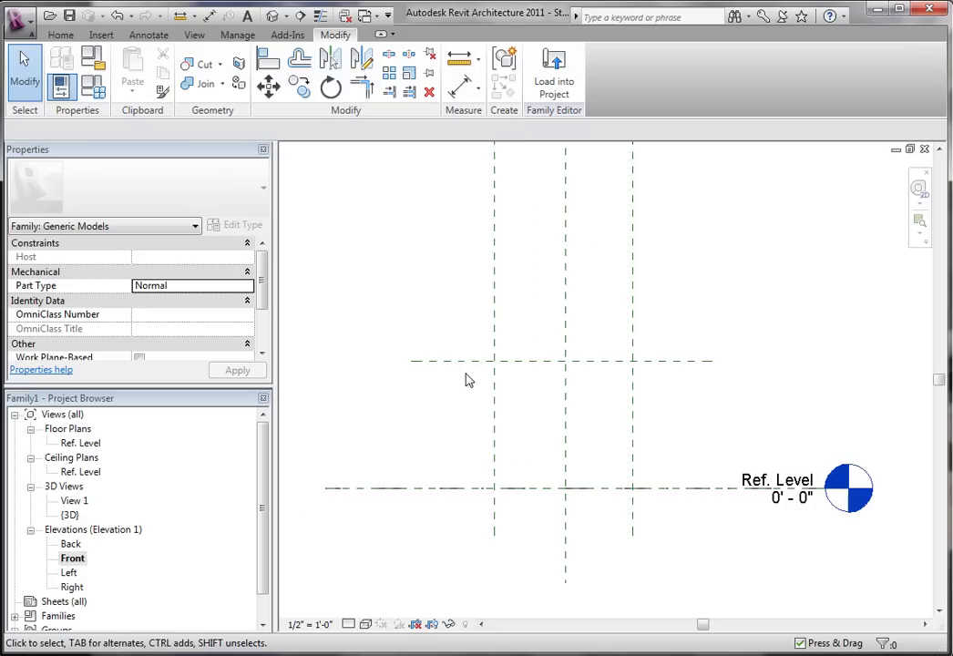
click(456, 360)
click(435, 407)
scroll(442, 411, down, 2)
scroll(451, 453, up, 2)
scroll(452, 447, down, 2)
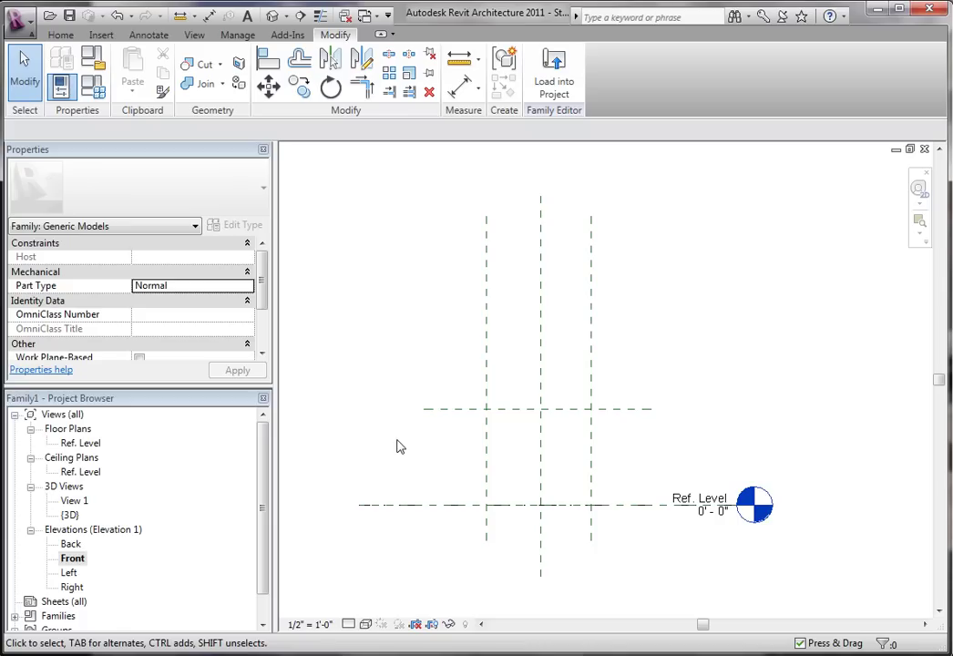
scroll(409, 455, up, 3)
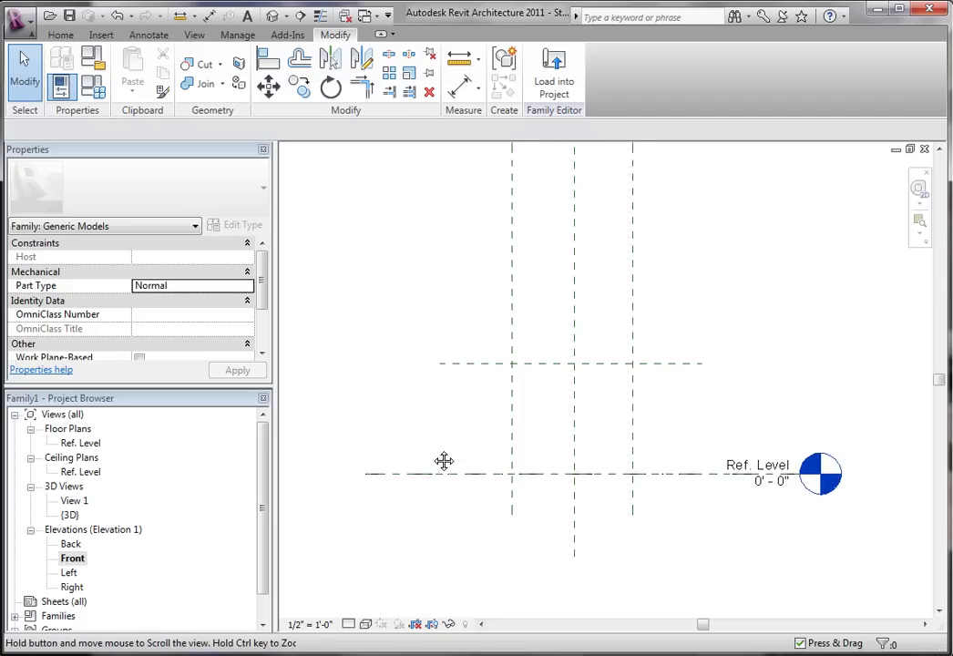
Step: Return from the Front elevation to the Ref. Level floor plan to work on its reference planes
scroll(423, 453, up, 1)
middle_drag(415, 453, 368, 379)
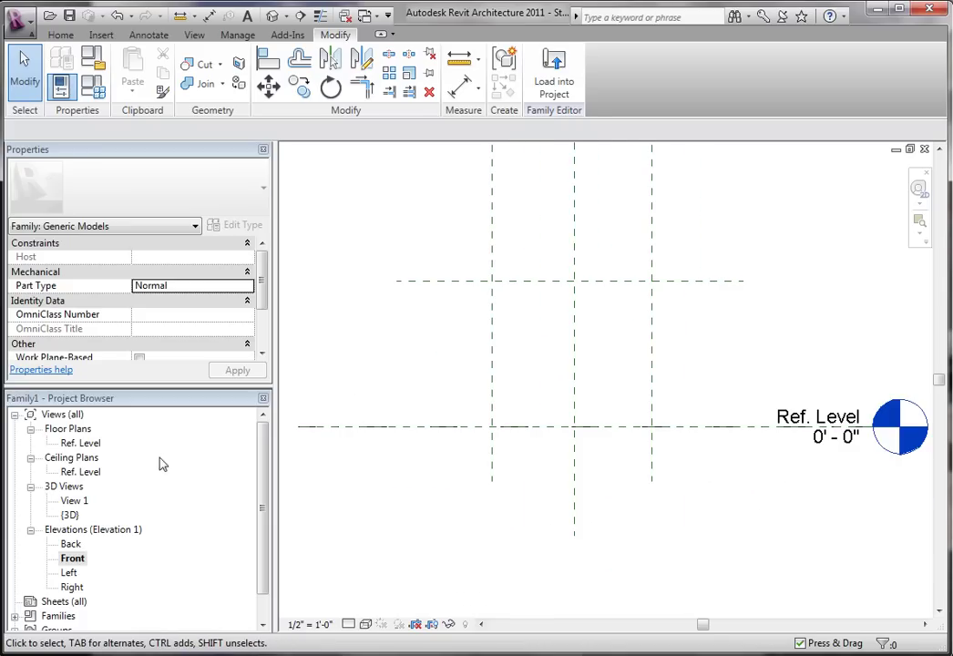
double_click(87, 445)
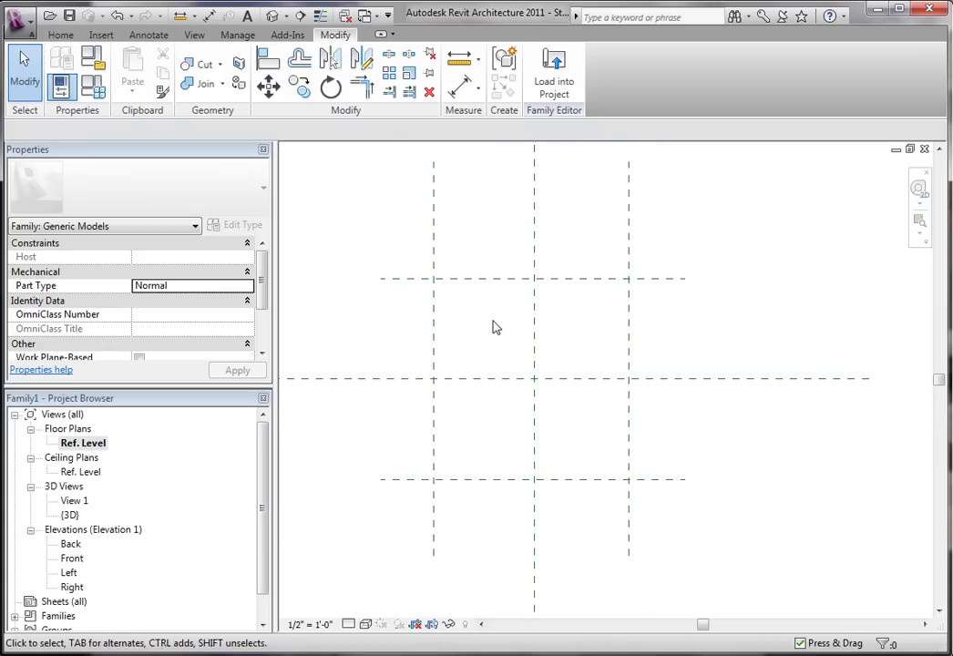
scroll(500, 401, down, 1)
middle_drag(502, 426, 488, 498)
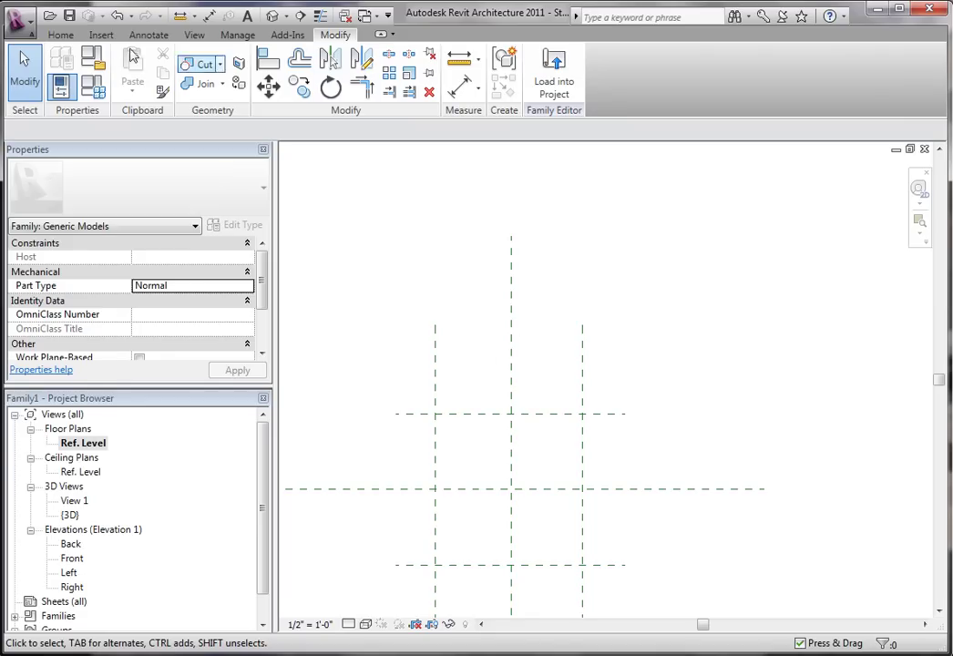
click(61, 34)
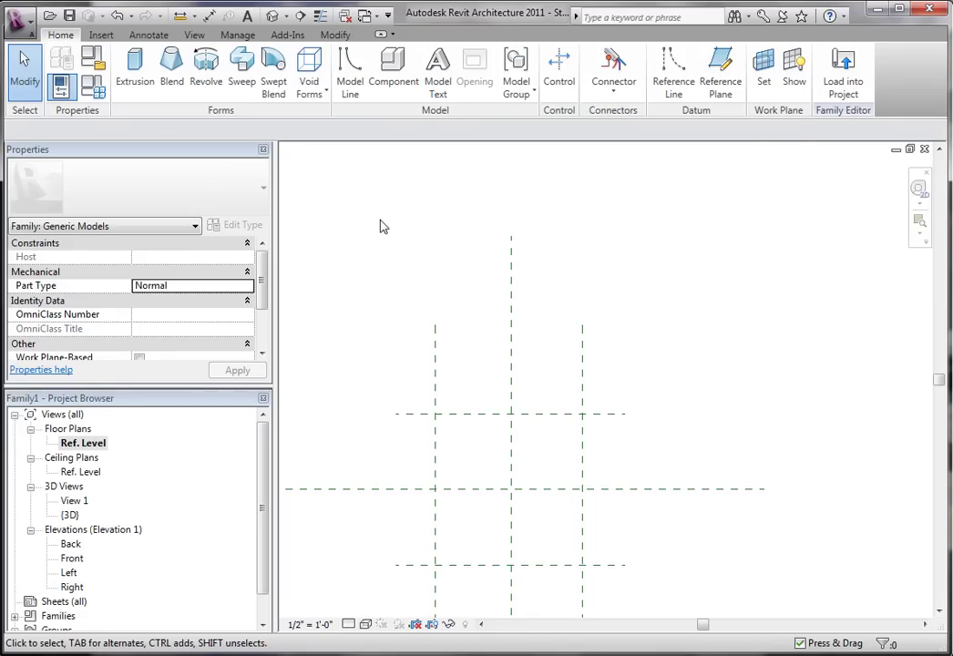
key(d)
key(i)
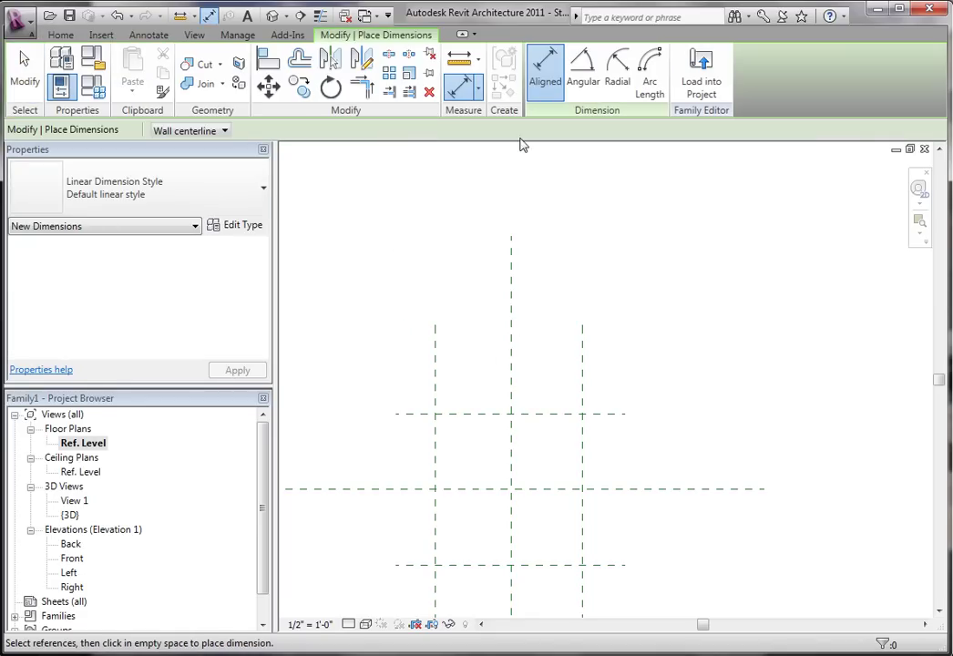
key(Escape)
key(Escape)
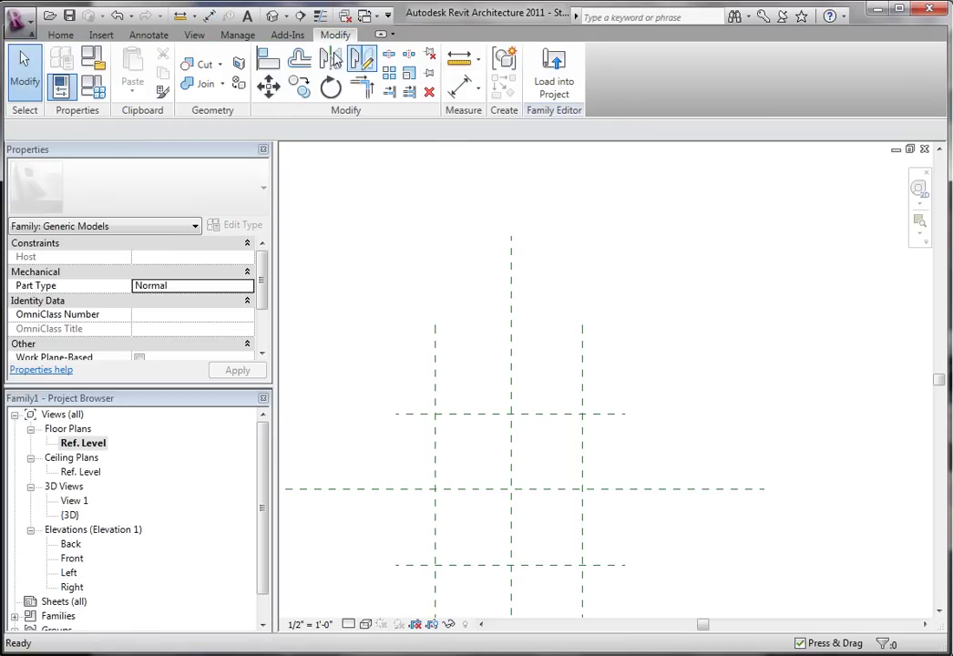
click(478, 87)
click(512, 123)
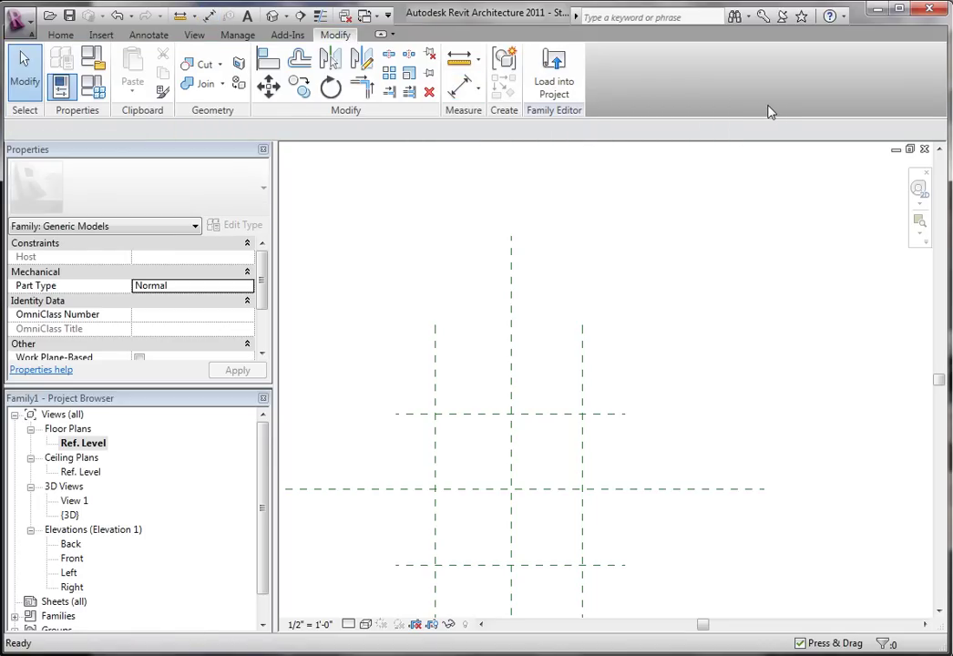
Step: Place a continuous aligned dimension across the three vertical reference planes, with its line above the outer planes' upper ends
click(437, 358)
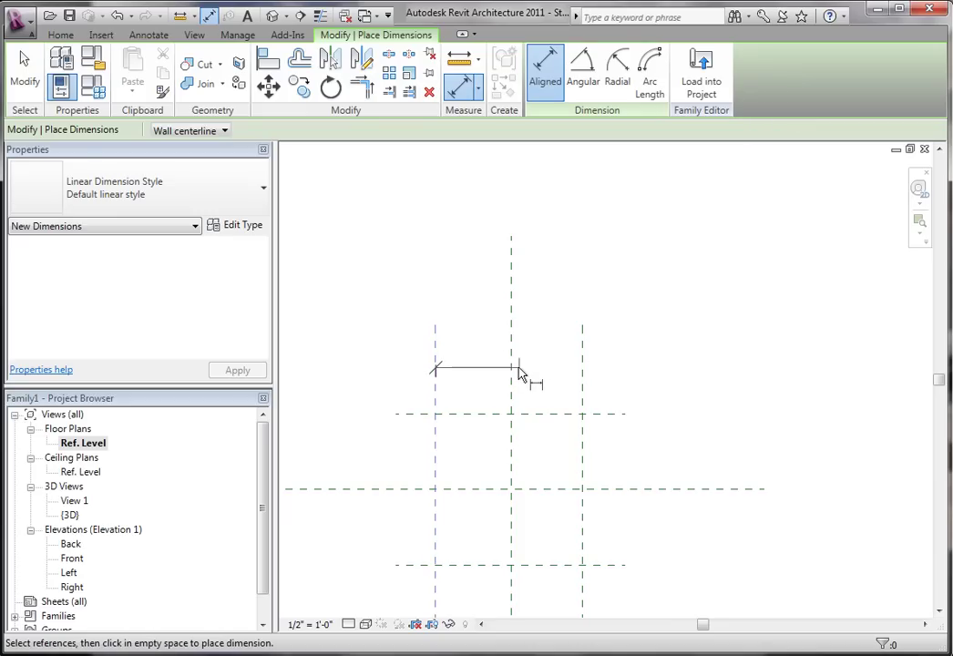
click(512, 373)
click(600, 379)
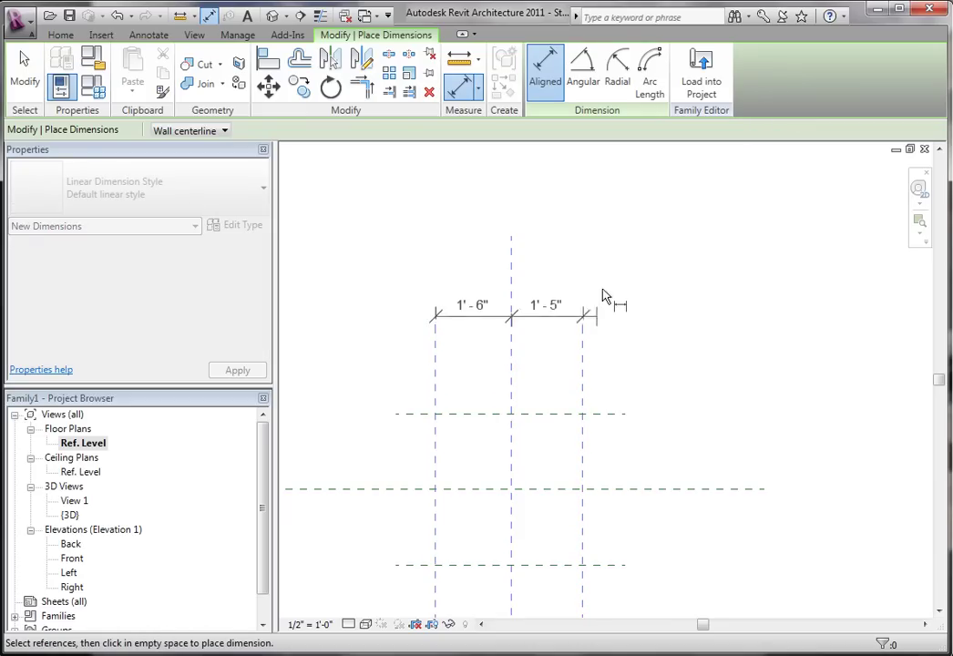
click(605, 281)
key(Escape)
key(Escape)
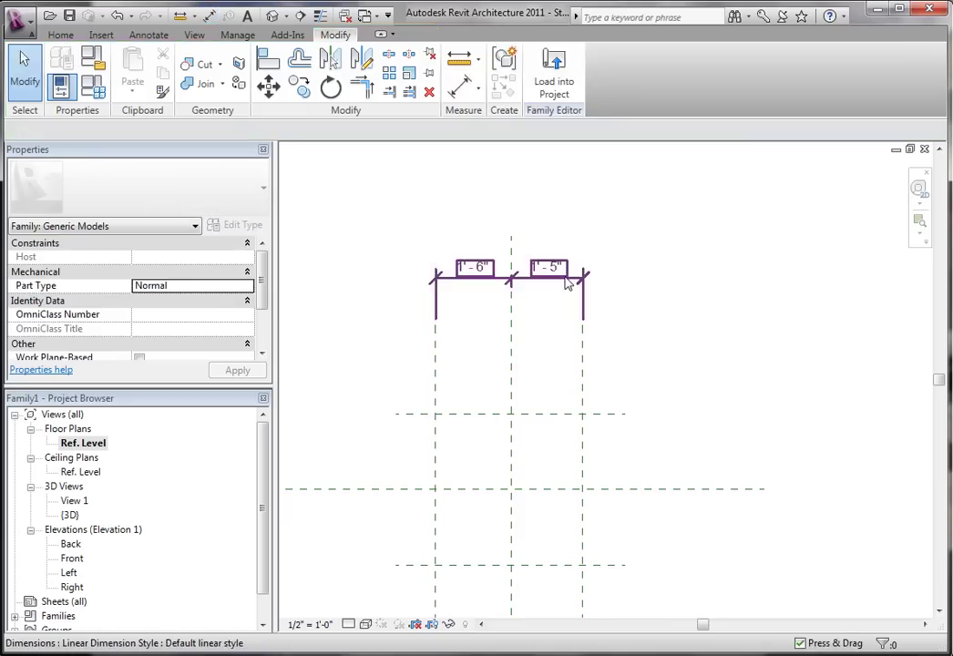
Step: Set the right vertical reference plane's distance from the center plane to 1' 6"
click(568, 277)
click(554, 378)
click(583, 364)
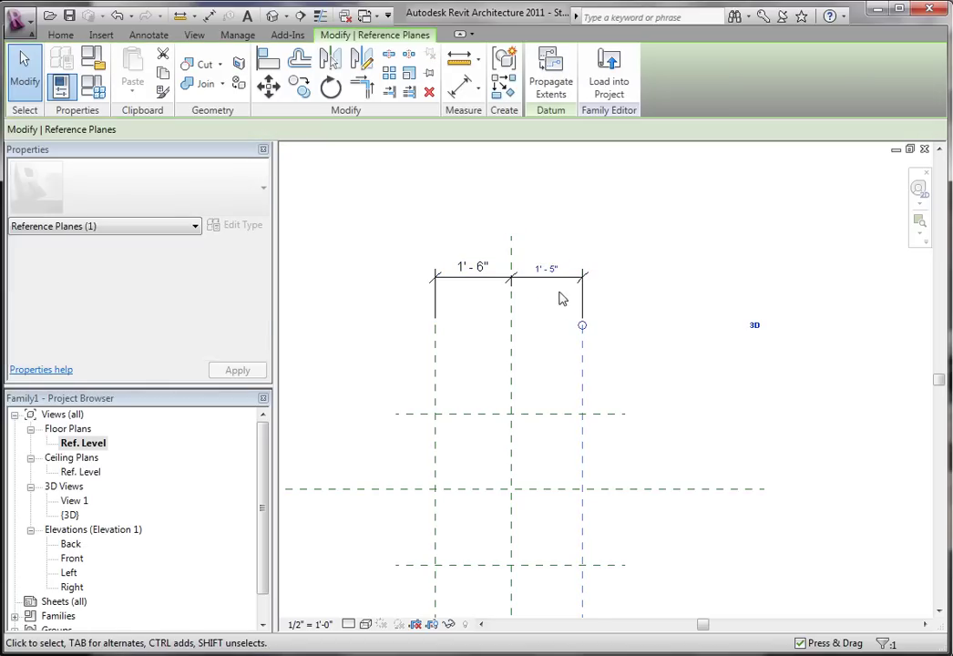
click(546, 267)
text(1' - )
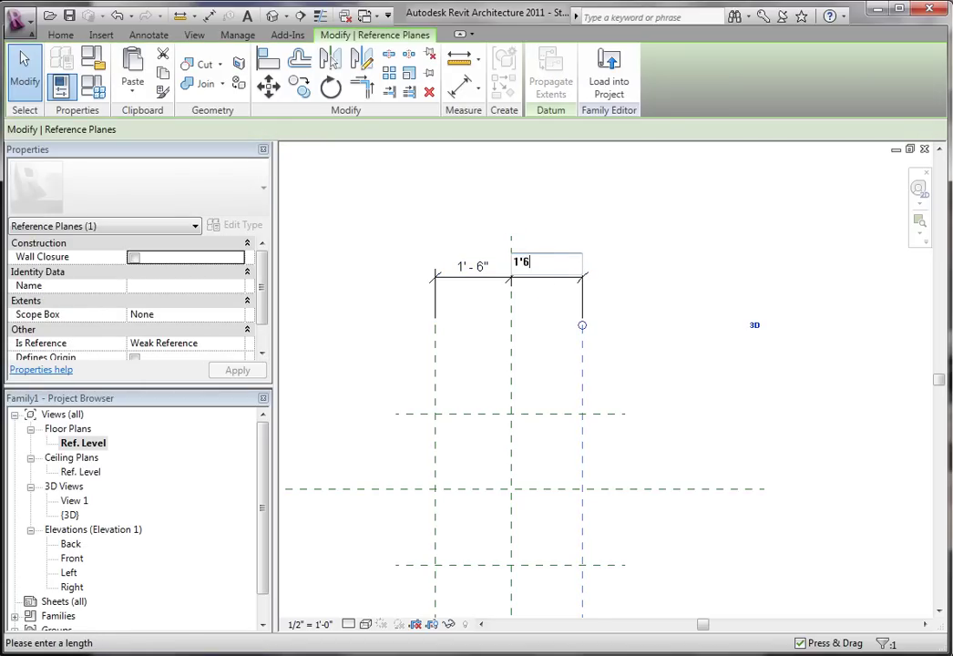
text(6)
key(Return)
click(628, 286)
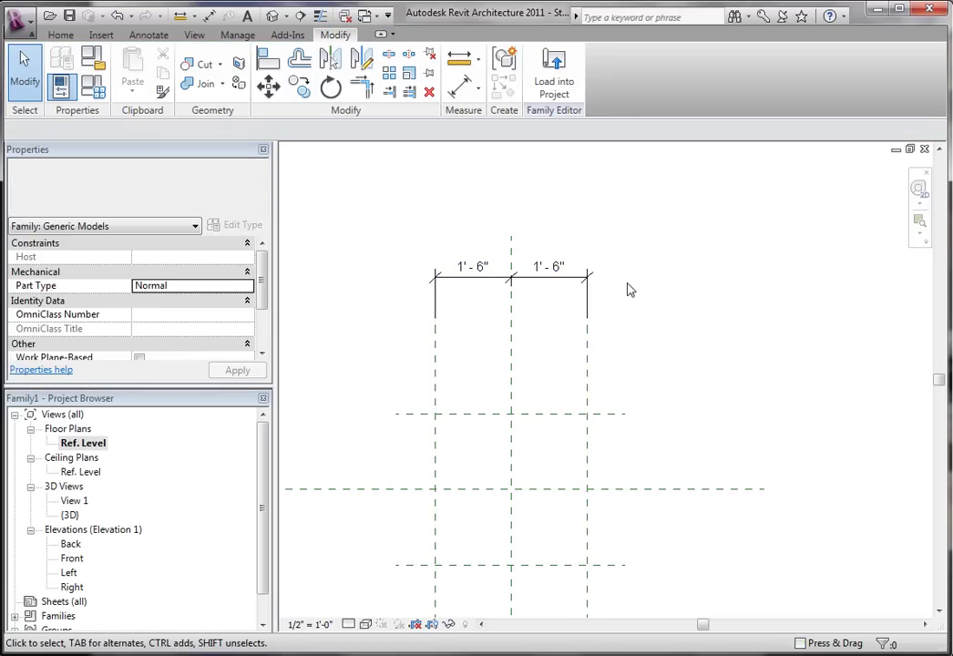
Step: Apply the equality constraint (EQ) to the dimension string across the three vertical reference planes
click(567, 285)
click(660, 361)
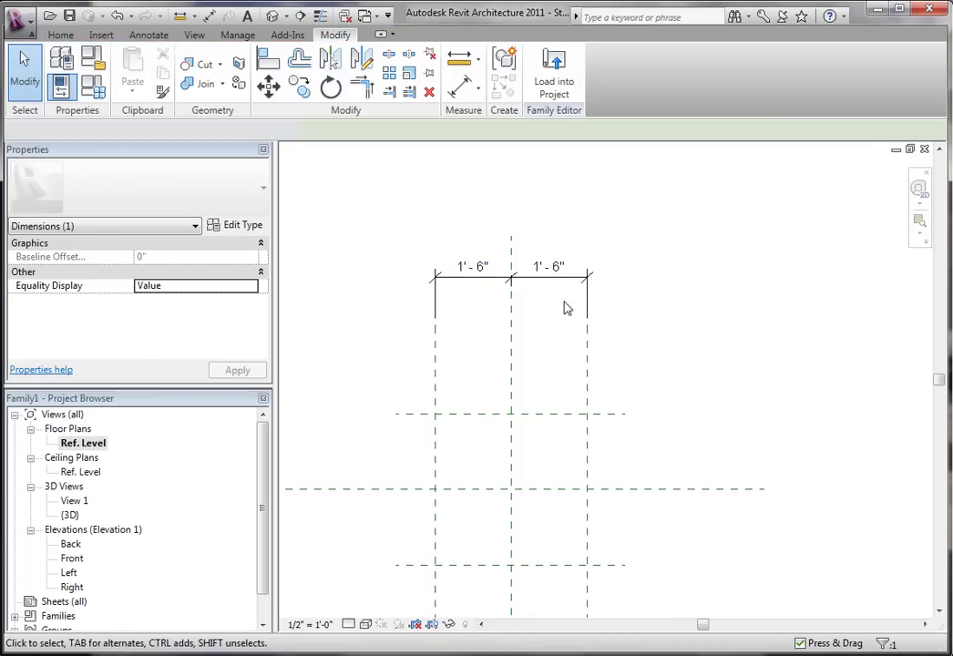
click(539, 280)
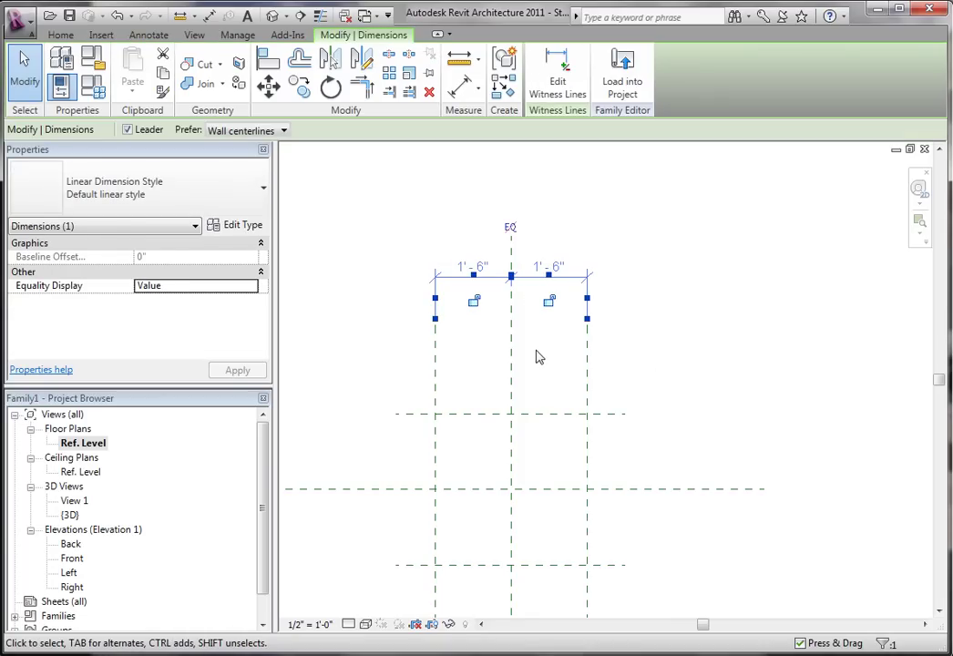
click(510, 228)
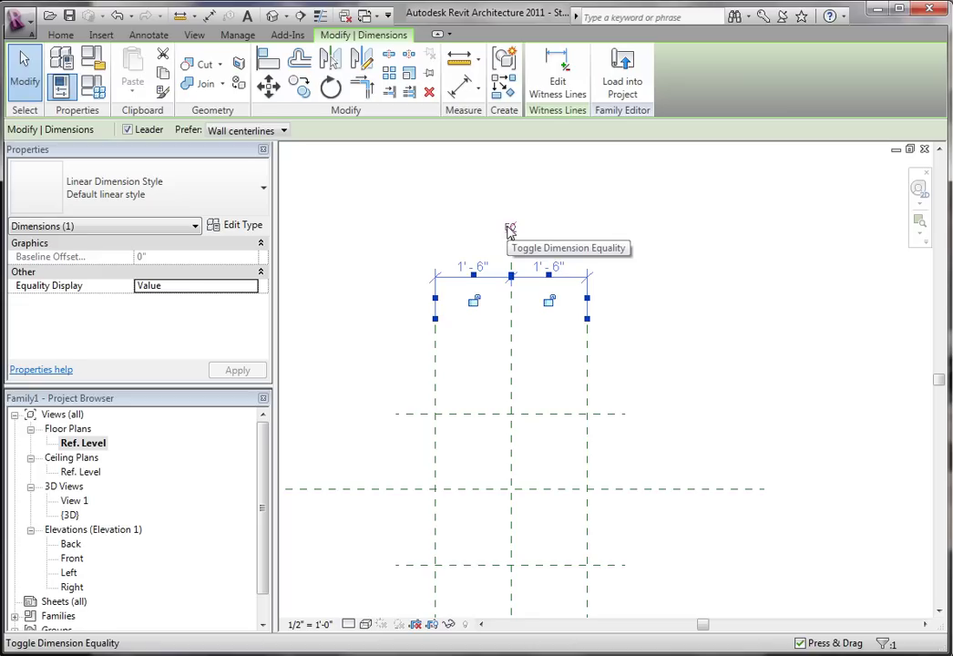
click(509, 229)
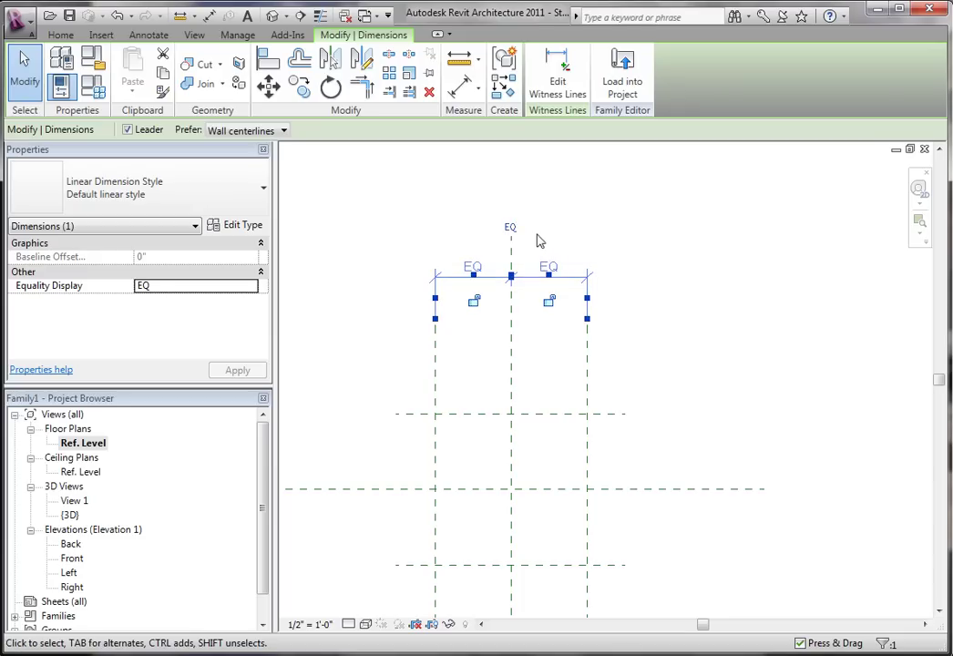
click(476, 288)
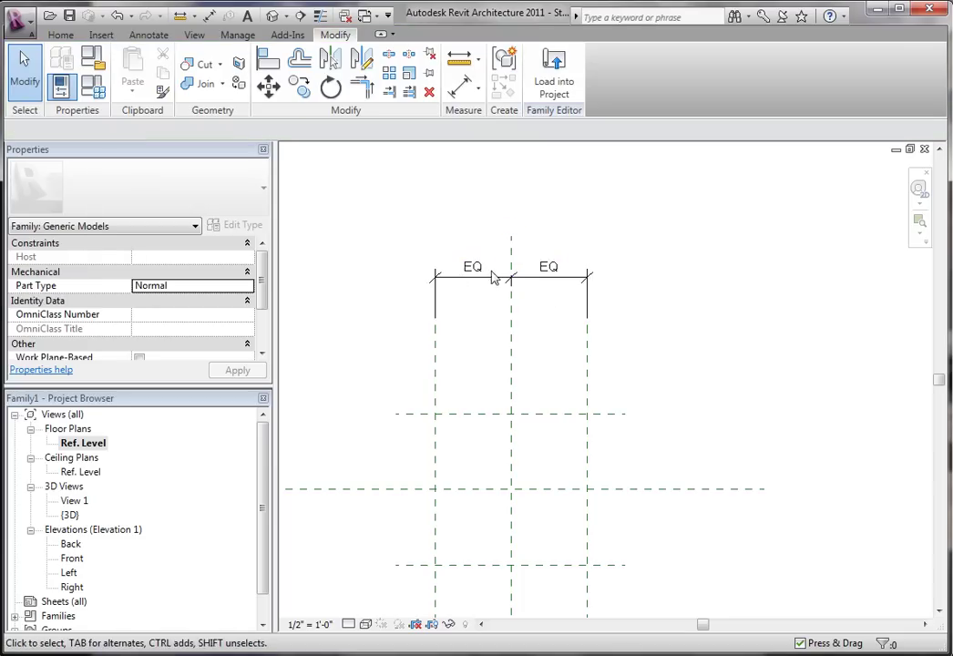
Step: Test the equality constraint by moving the right and left vertical reference planes outward, ending about 1'-10" from the center plane
click(587, 389)
scroll(642, 376, down, 3)
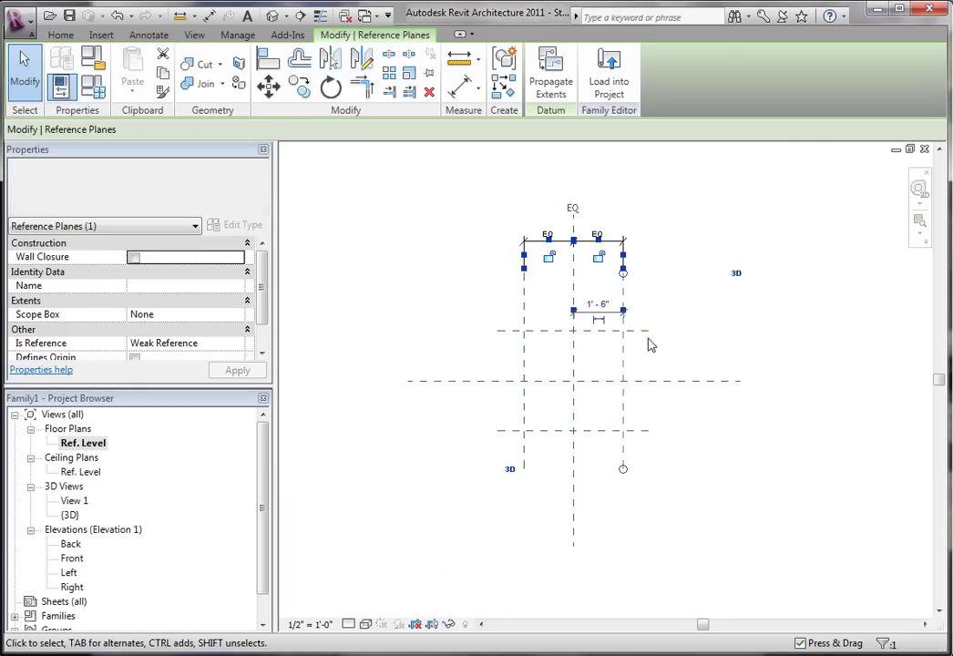
mouse_move(625, 360)
mouse_down()
mouse_move(704, 362)
mouse_move(616, 362)
mouse_move(693, 358)
mouse_move(619, 365)
mouse_move(666, 357)
mouse_move(632, 355)
mouse_up()
click(665, 361)
click(620, 363)
key(Escape)
click(633, 305)
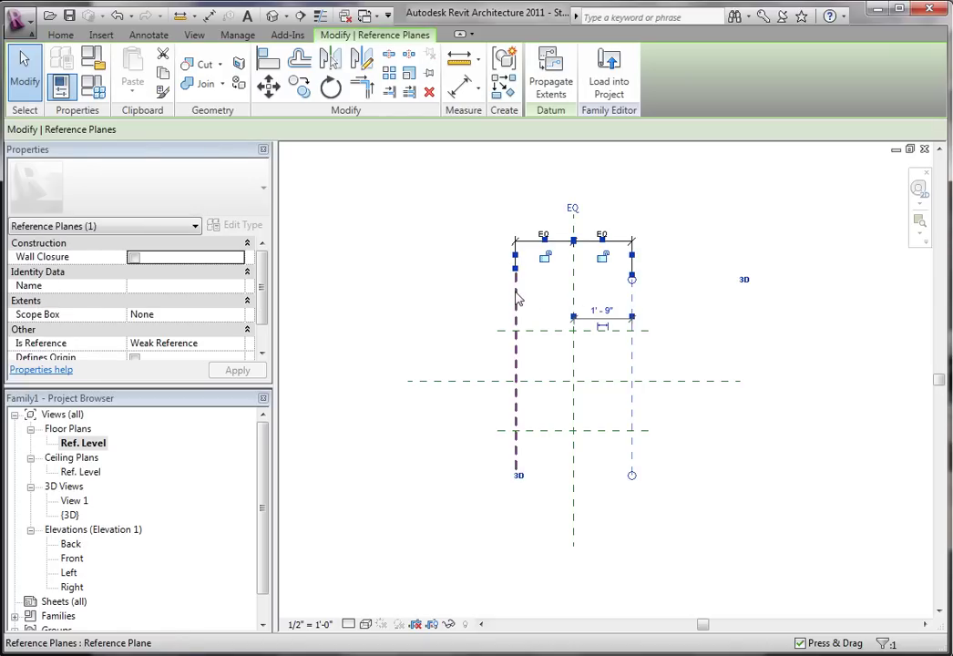
drag(486, 305, 507, 310)
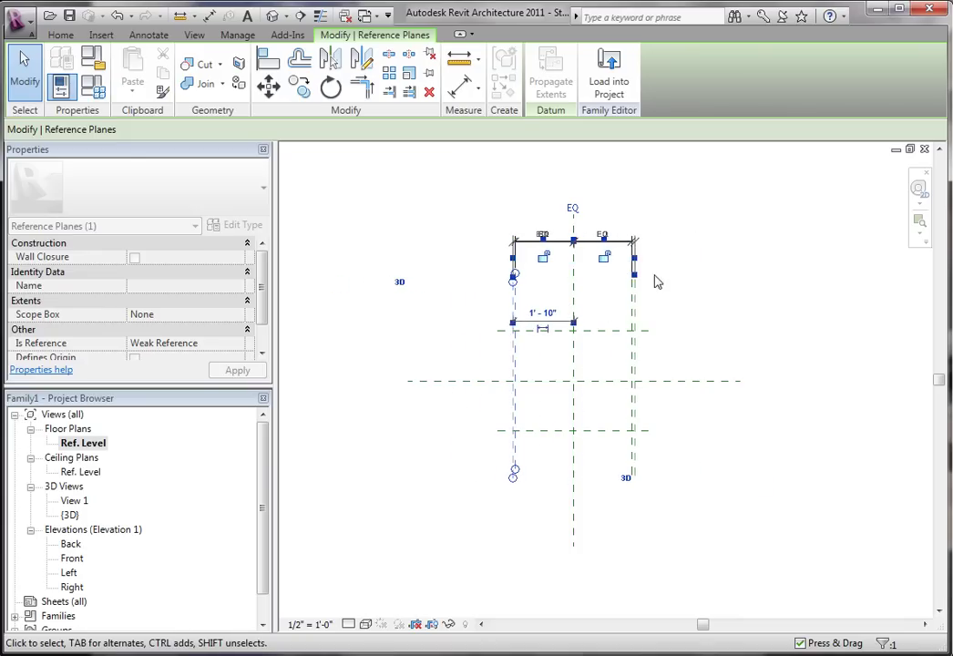
click(697, 280)
Step: Dimension the three horizontal reference planes in one string beside their right ends and make its segments equal (EQ)
key(i)
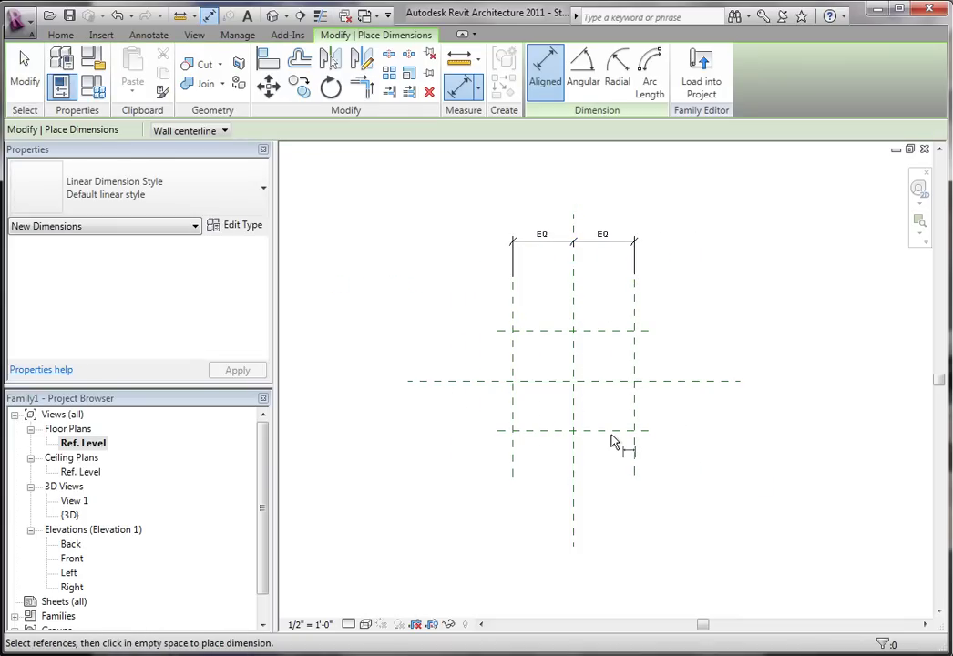
click(617, 428)
click(615, 381)
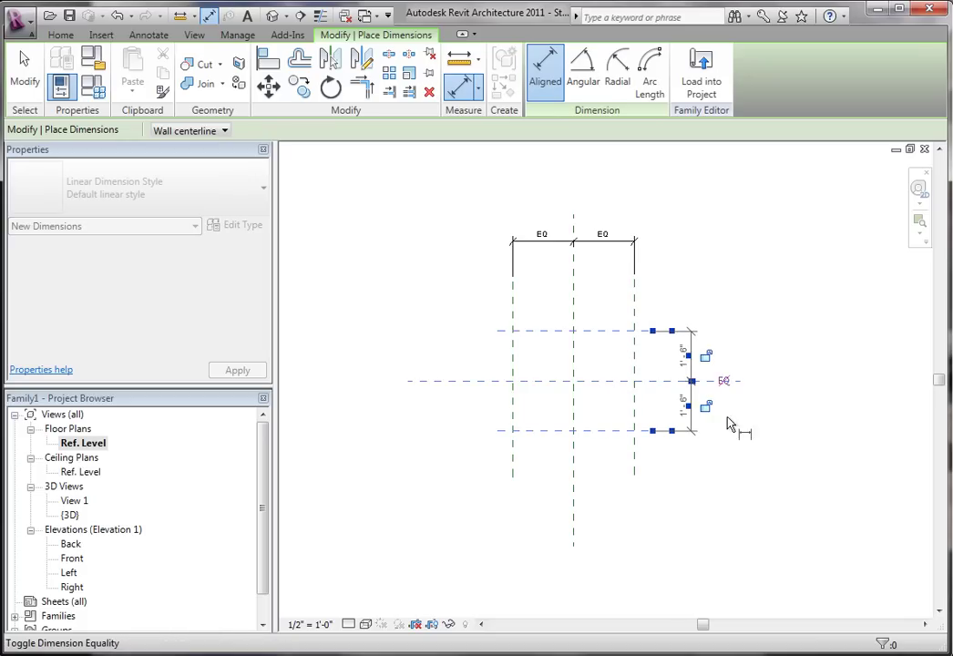
key(Escape)
key(Escape)
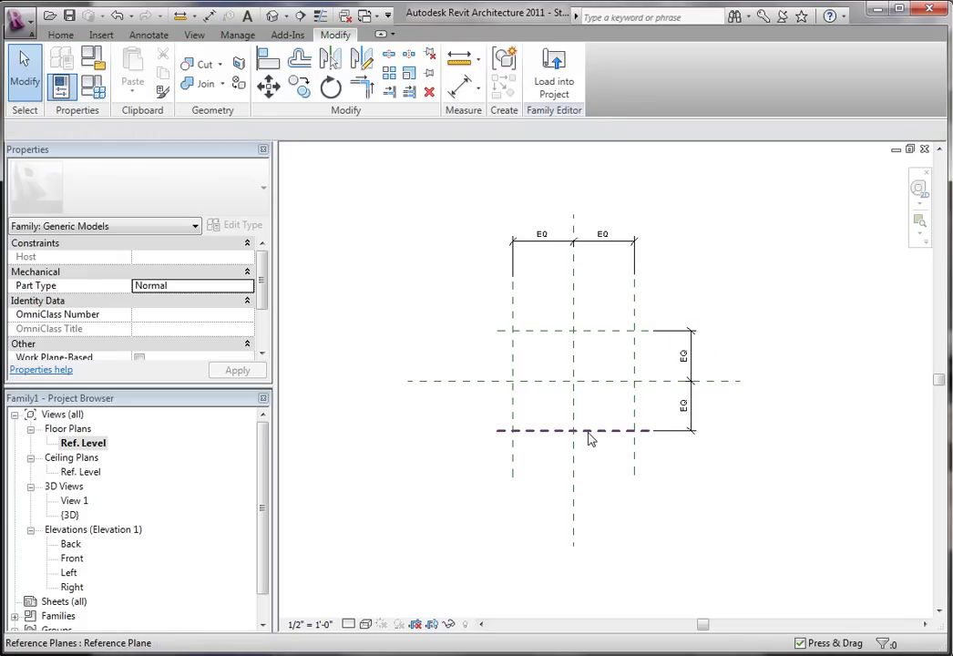
Step: Test the horizontal planes' equality by moving the lower plane toward the center, leaving the outer planes about 2'-10" apart
click(594, 439)
drag(602, 462, 600, 436)
click(742, 505)
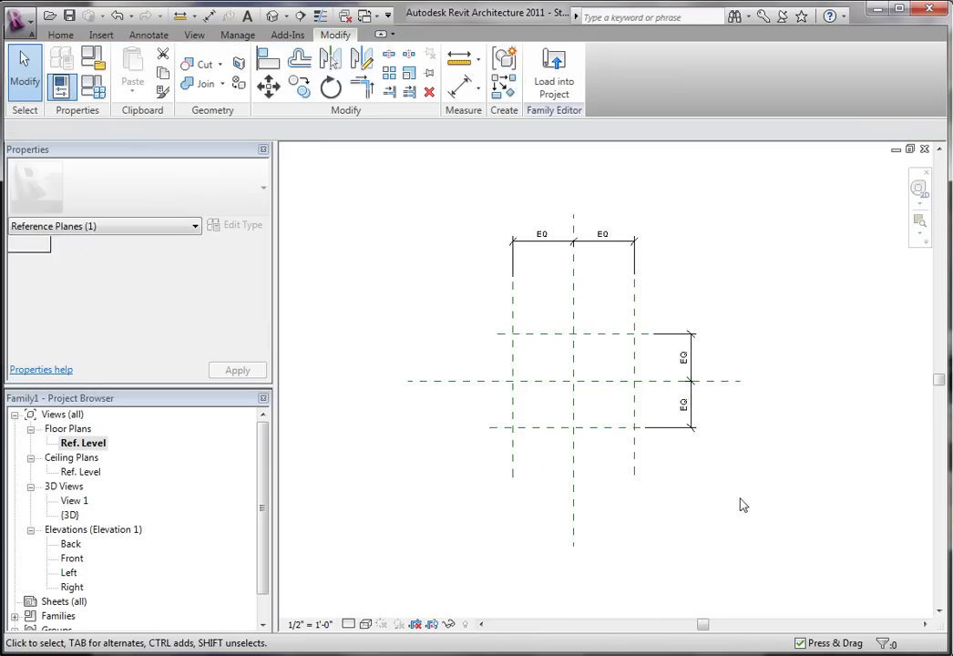
Step: Add an overall aligned dimension between the two outer vertical reference planes, above the EQ string
scroll(729, 496, up, 1)
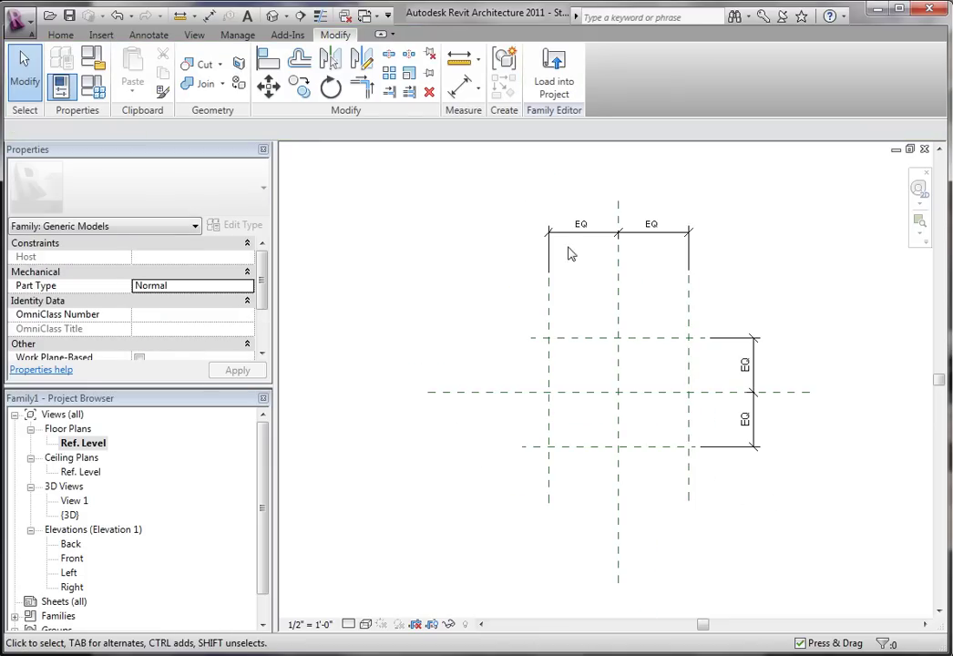
middle_drag(506, 273, 482, 358)
key(i)
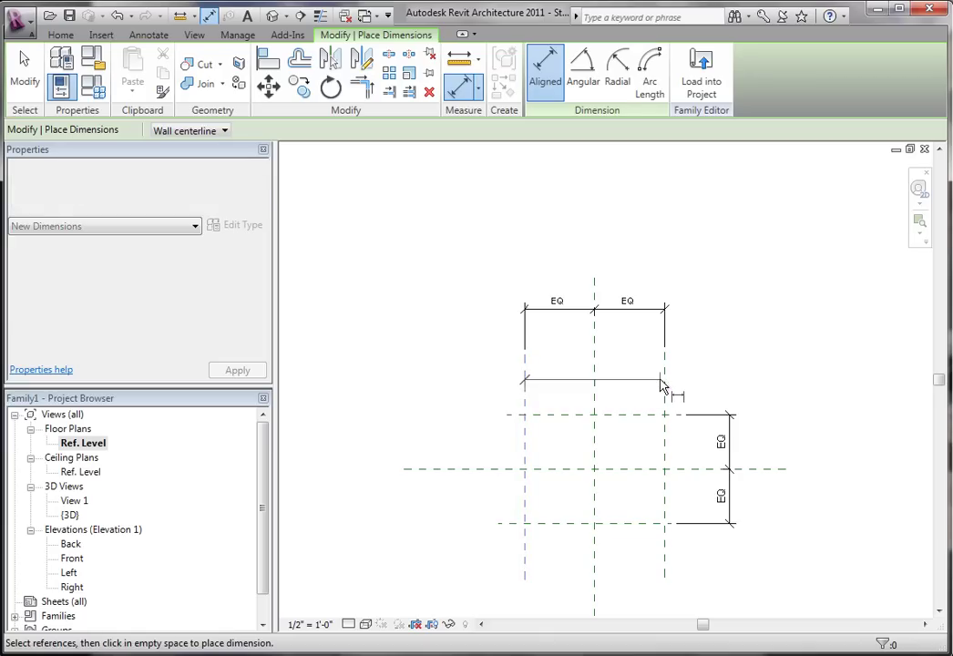
key(Escape)
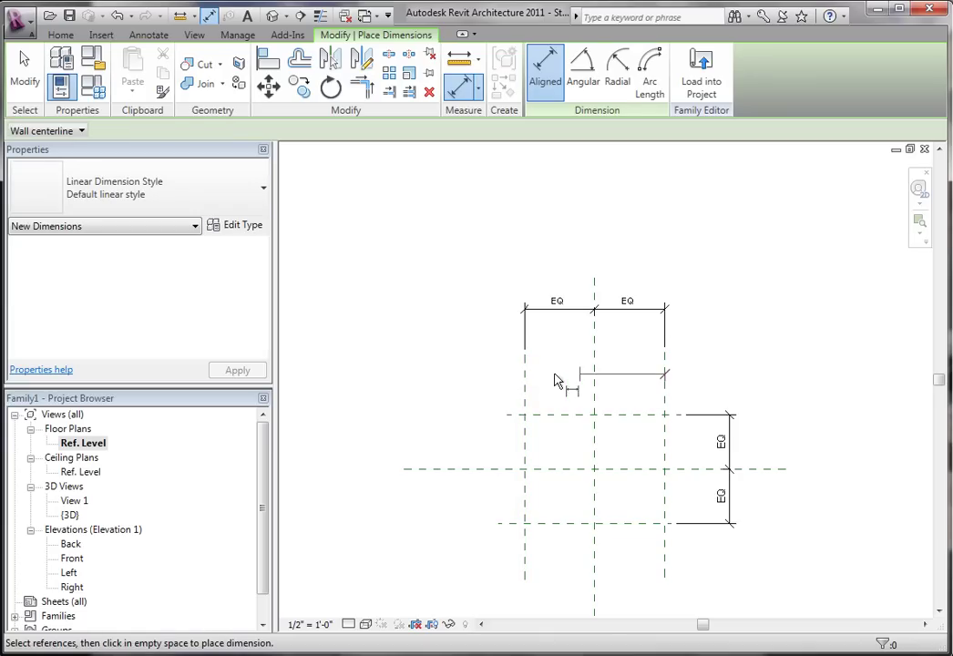
click(526, 385)
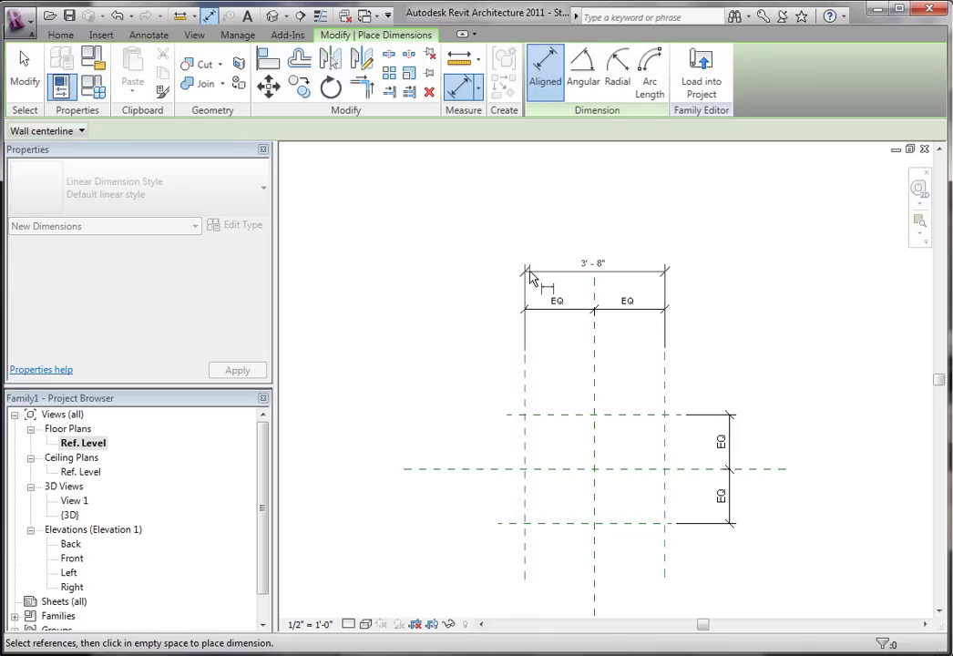
Step: Add an overall aligned dimension between the upper and lower horizontal reference planes, outside the EQ string
click(628, 524)
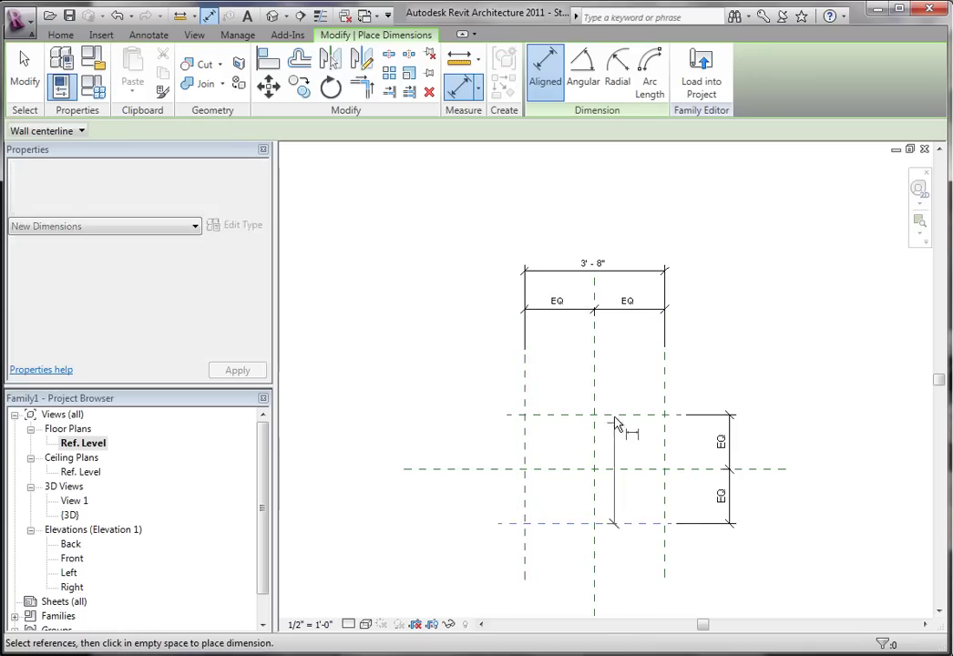
click(649, 421)
click(778, 421)
key(Escape)
key(Escape)
middle_drag(783, 417, 787, 372)
click(662, 330)
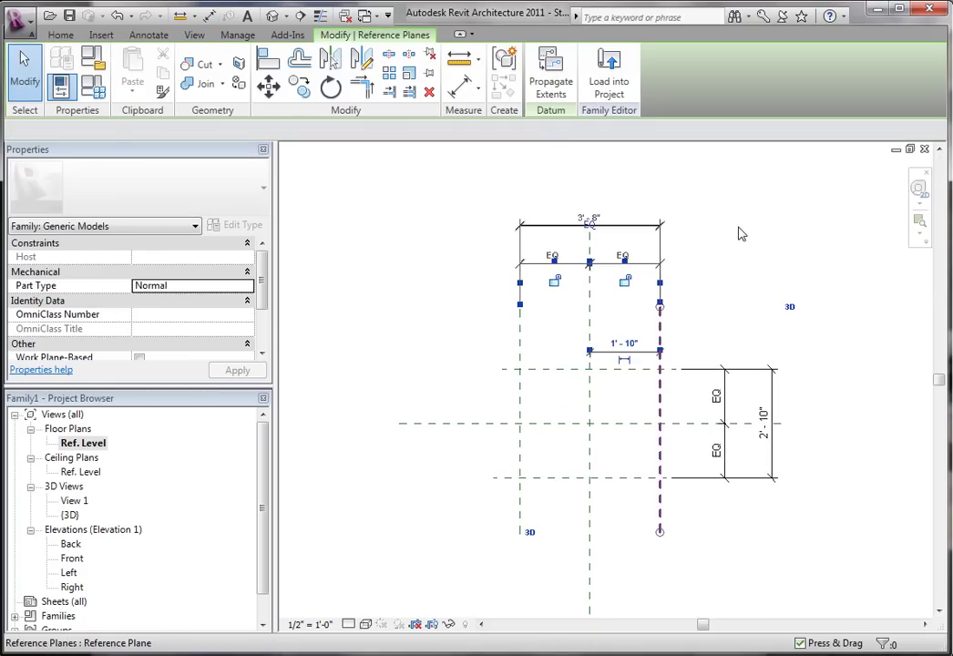
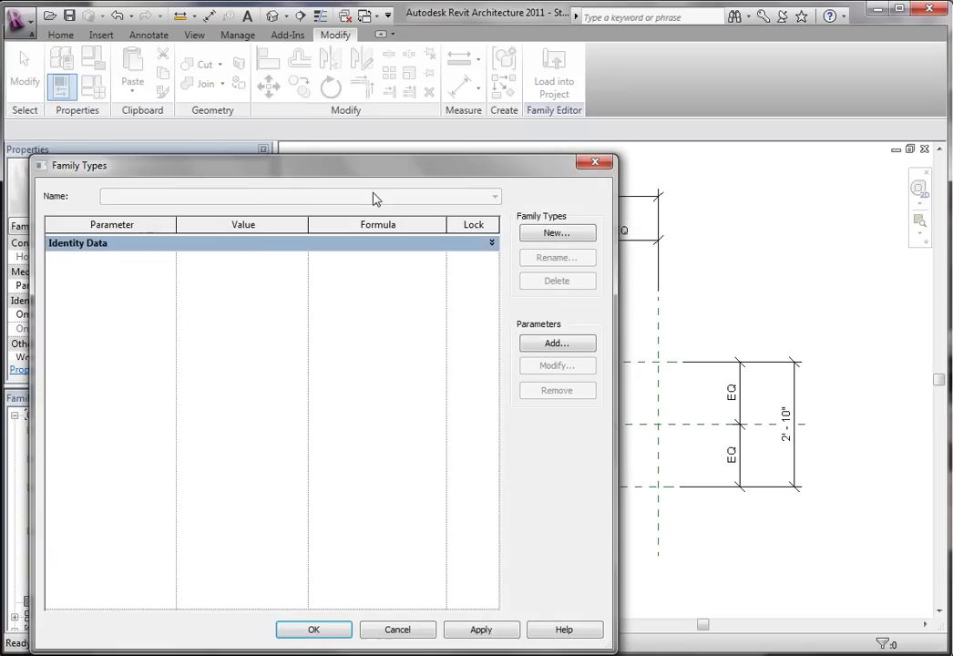
Step: Expand the Identity Data group in the Family Types dialog and narrow the Parameter column to examine its built-in parameters
drag(241, 173, 255, 45)
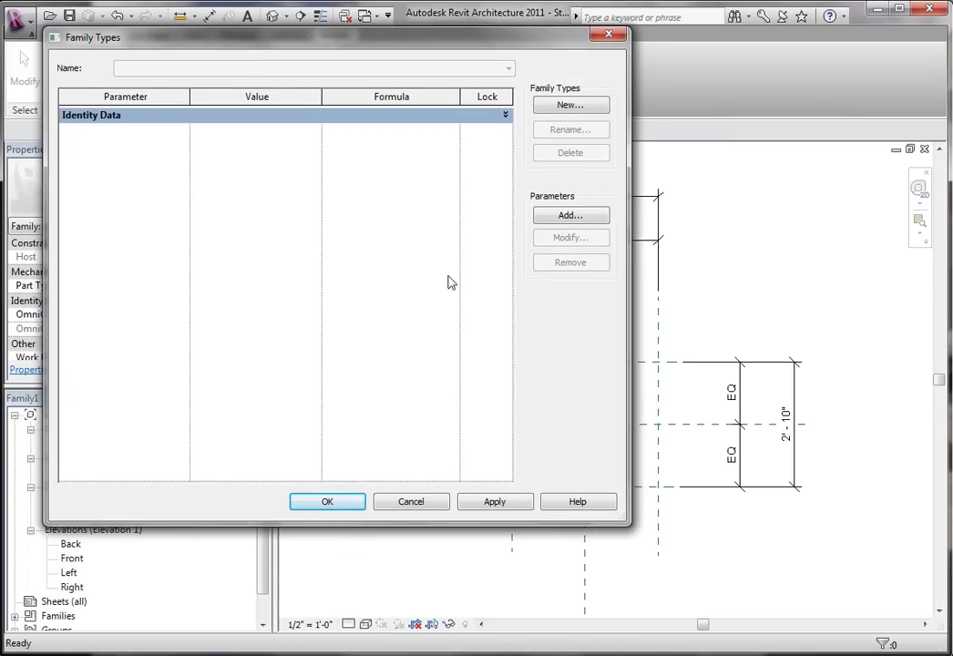
click(103, 123)
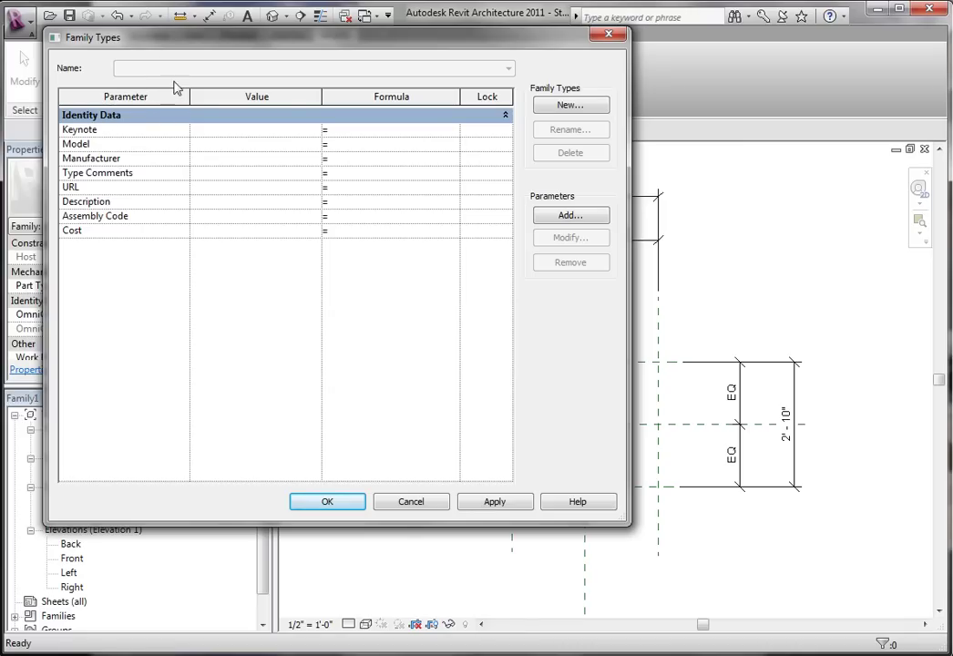
drag(189, 95, 154, 96)
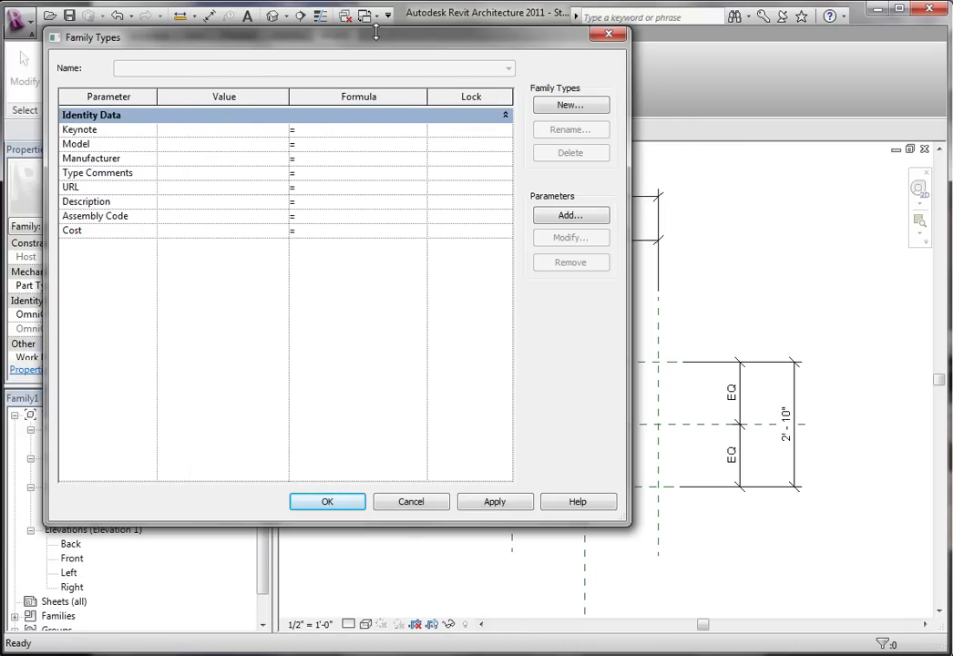
Step: Close Family Types and label the overall dimension between the outer vertical reference planes with a new type parameter named Width, grouped under Dimensions
drag(314, 37, 354, 53)
click(368, 517)
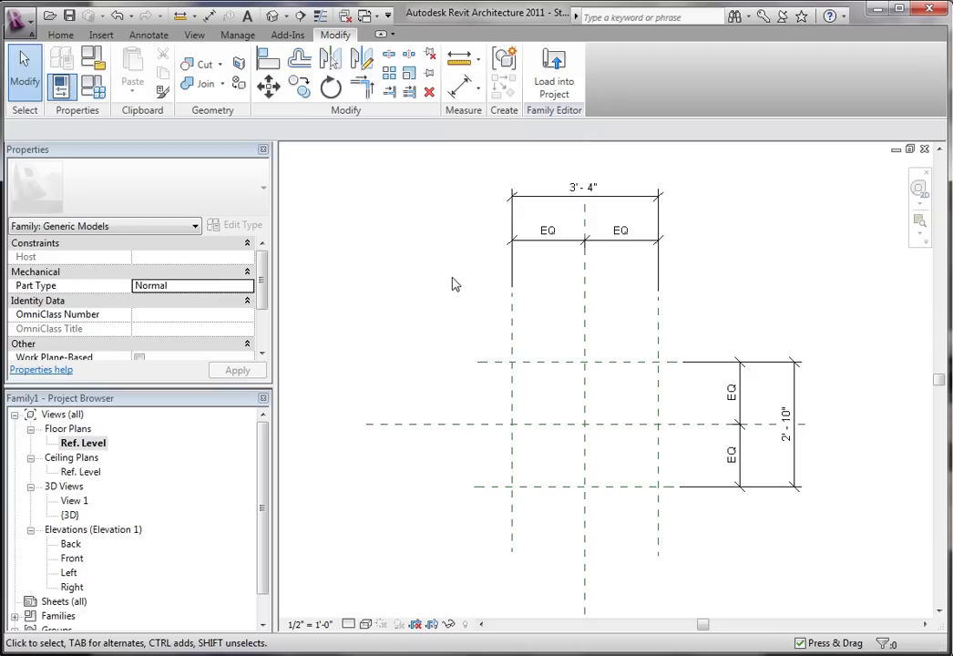
click(579, 206)
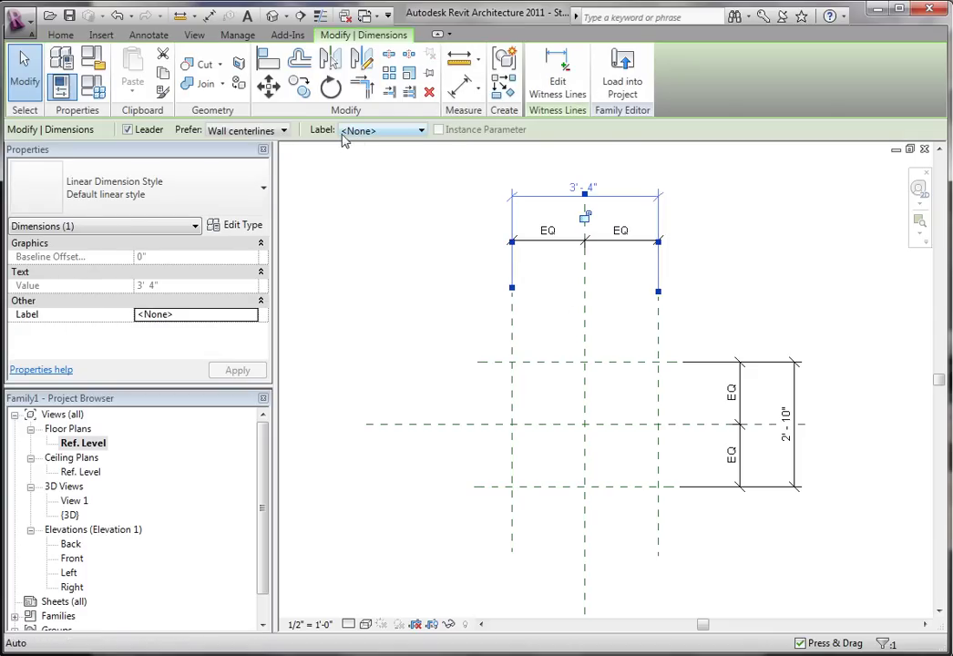
click(379, 134)
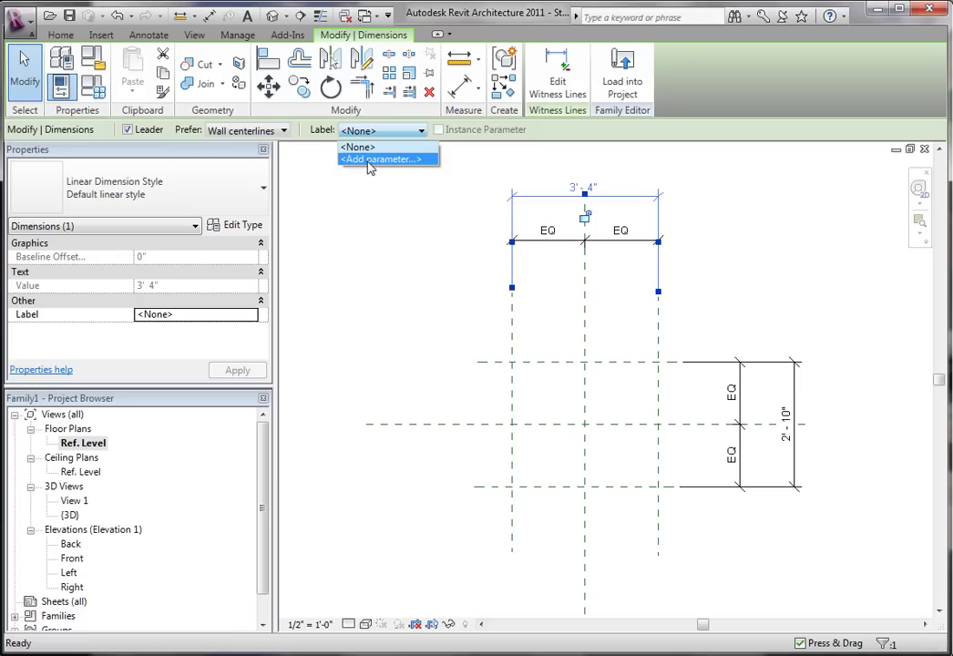
click(371, 160)
drag(397, 170, 283, 120)
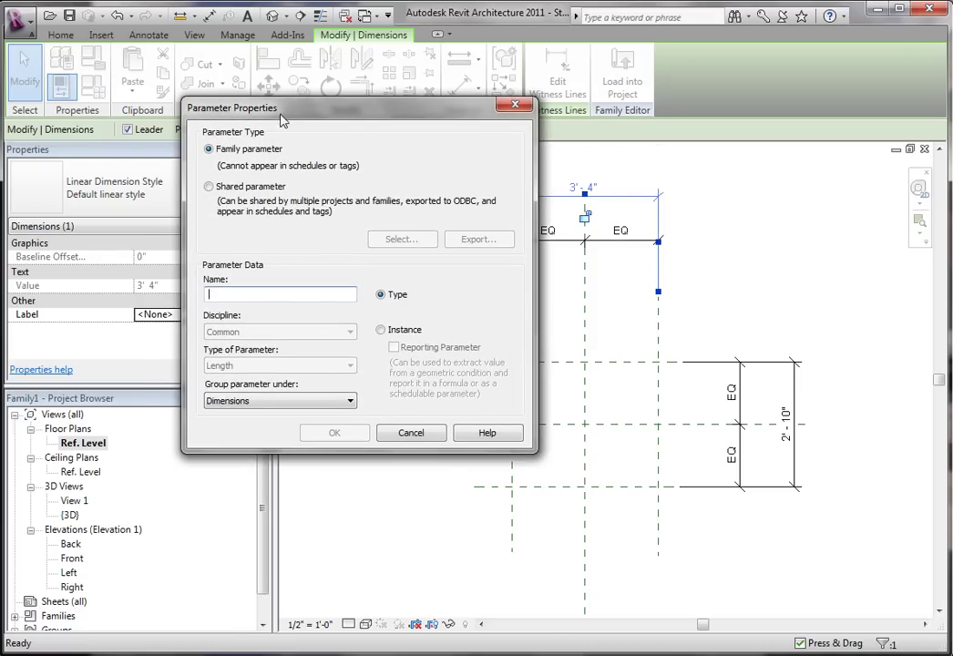
click(294, 296)
click(291, 402)
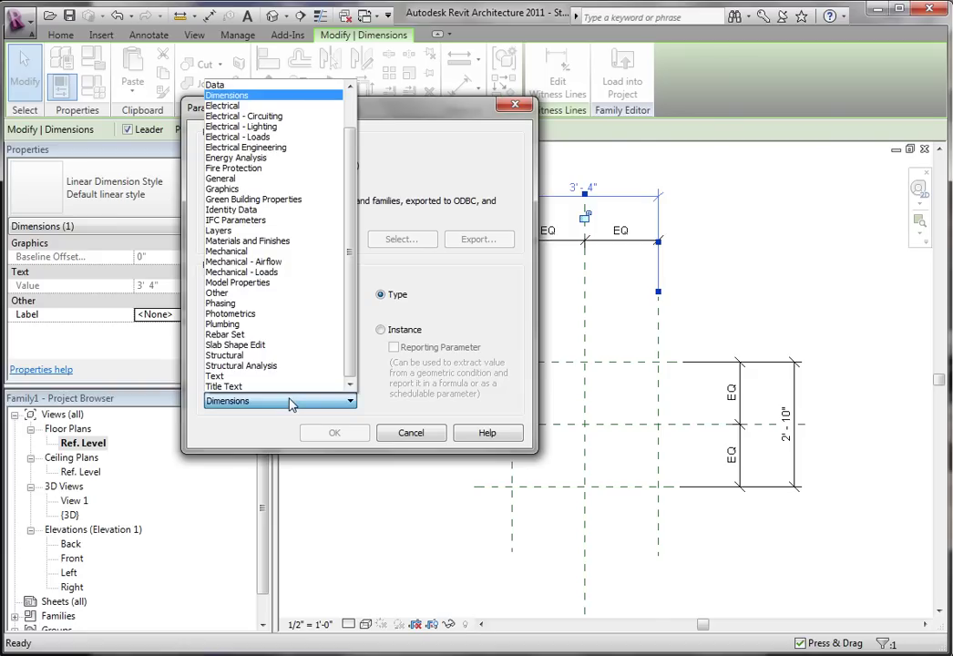
click(303, 406)
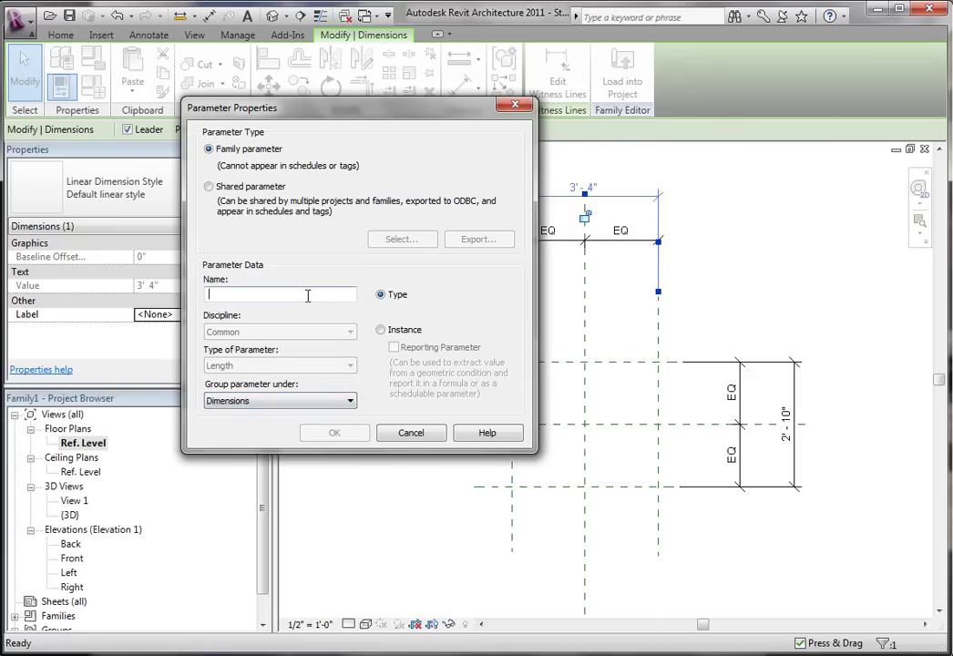
text(n)
key(BackSpace)
text(Width)
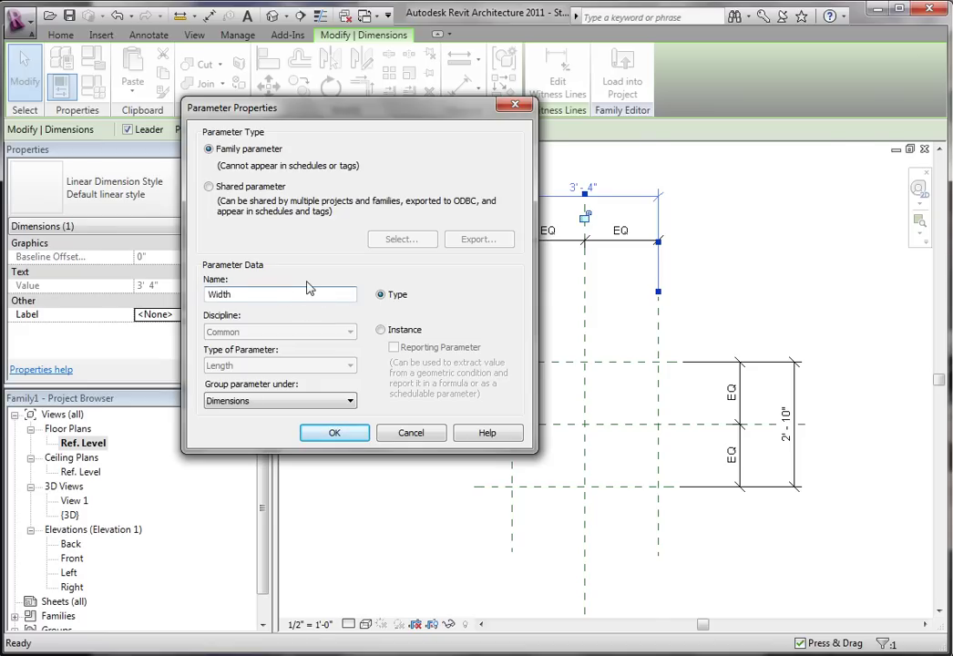
click(334, 432)
click(742, 253)
click(556, 193)
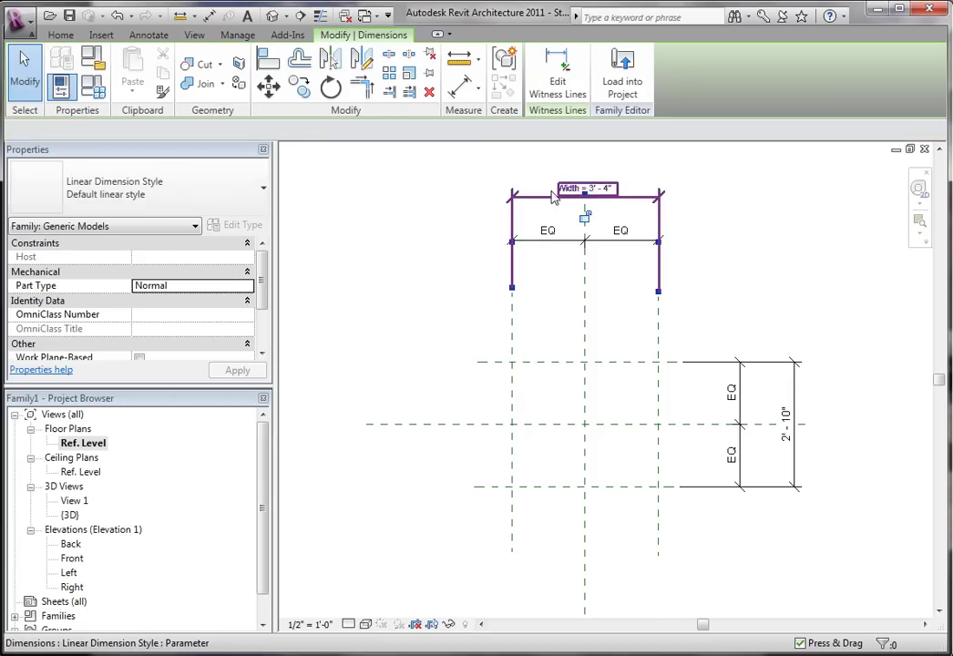
click(704, 194)
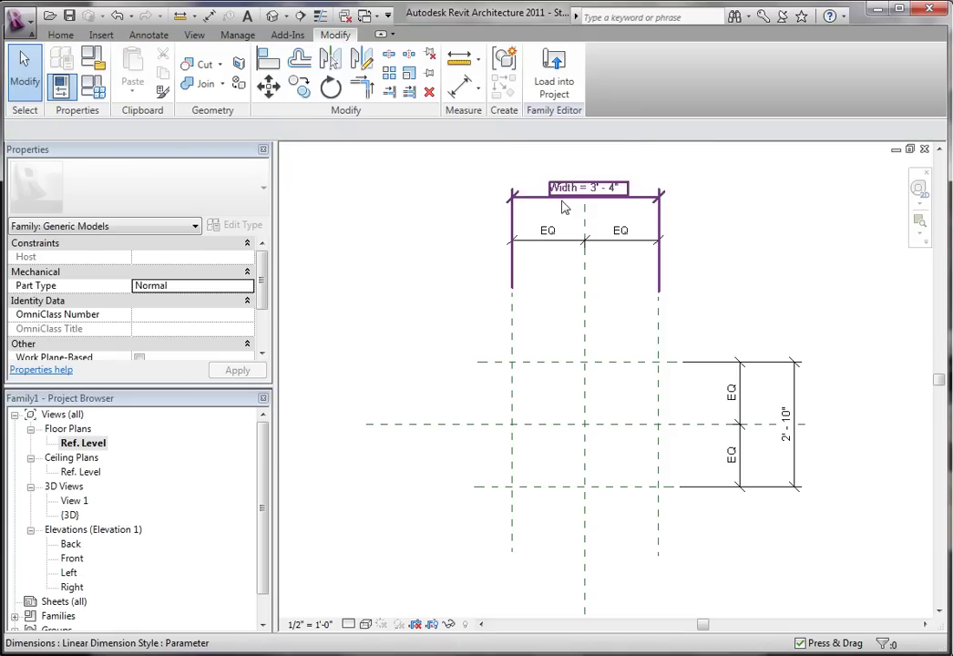
Step: Label the overall dimension between the upper and lower horizontal reference planes with a new type parameter named Length
click(789, 425)
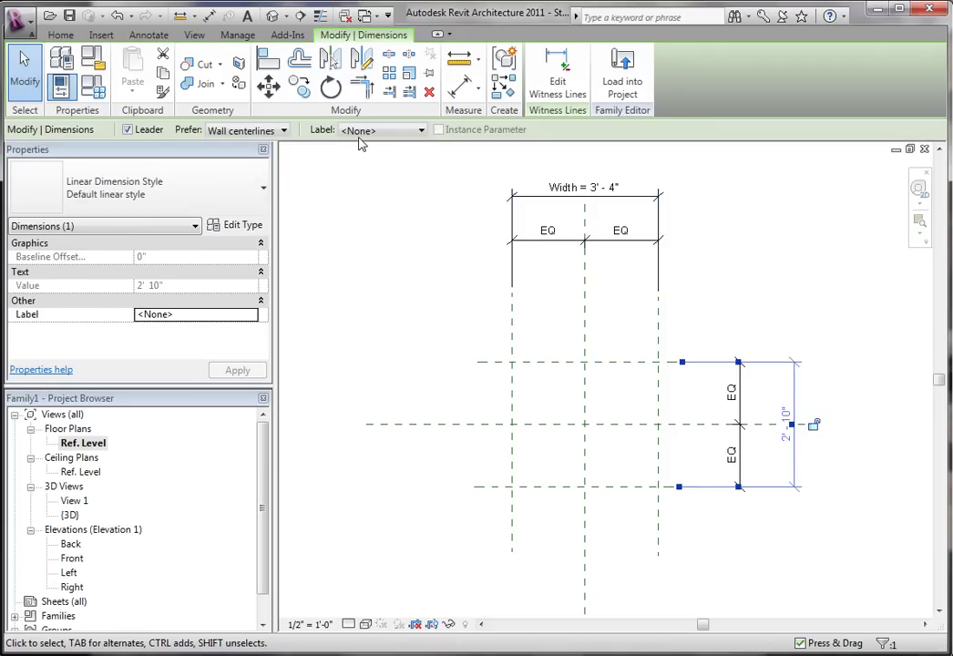
click(363, 133)
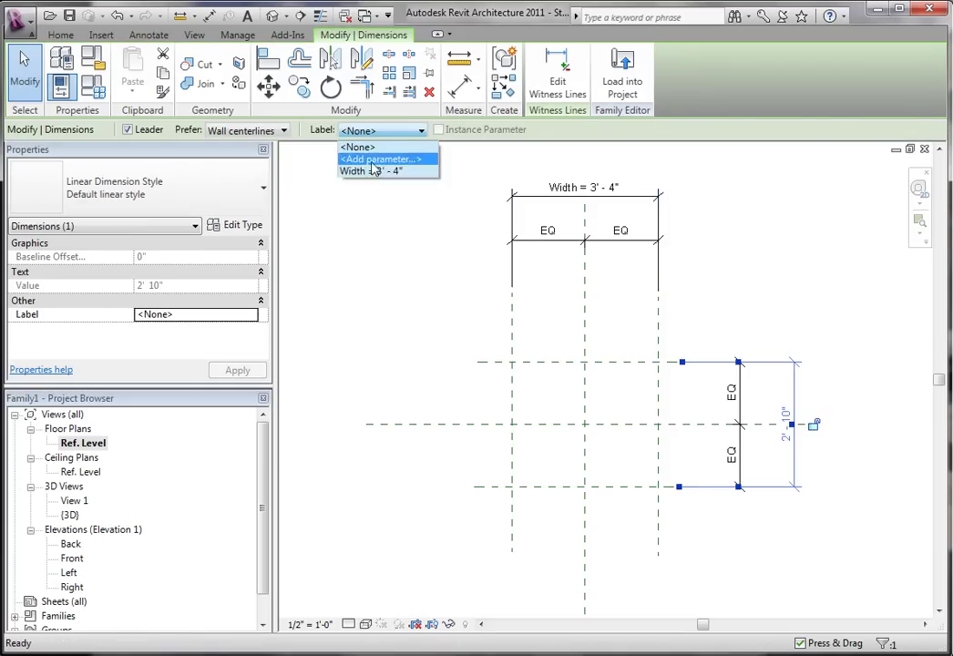
click(373, 160)
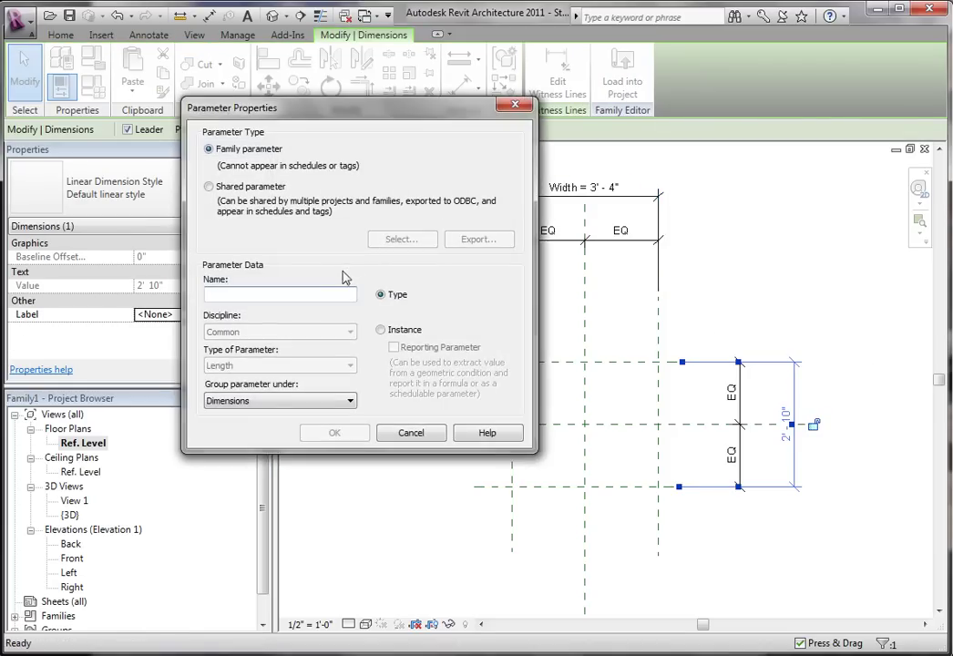
text(Leng)
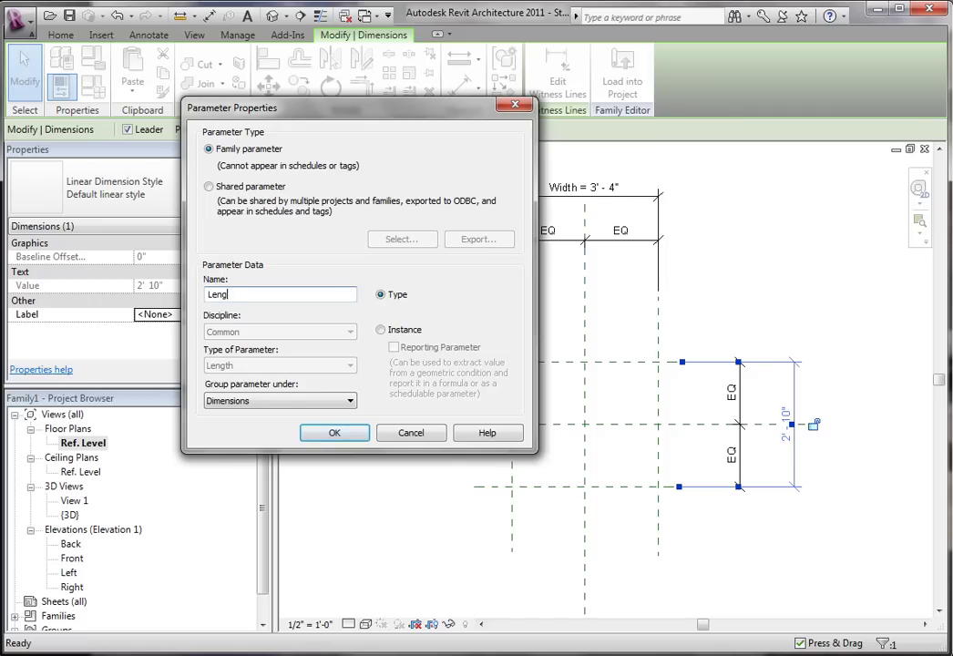
click(335, 433)
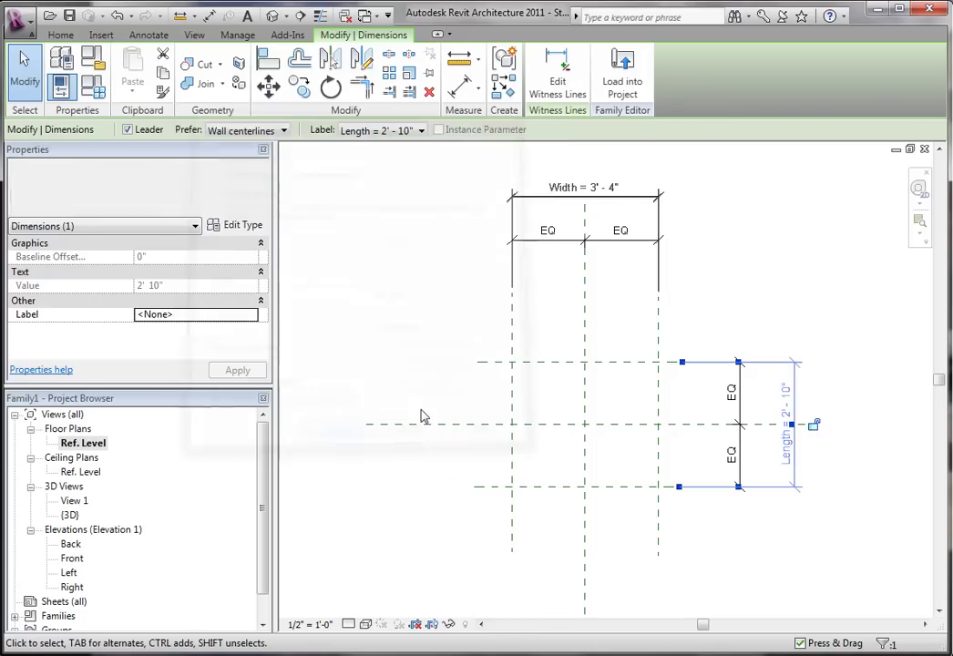
click(771, 271)
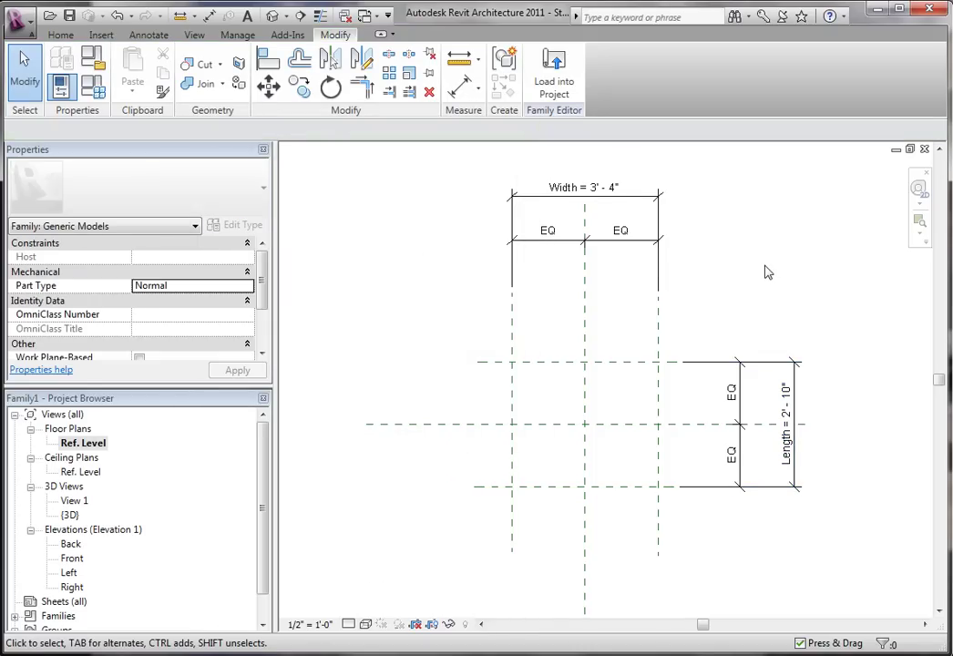
Step: Remove the label from the overall dimension of the horizontal planes and reassign the Length parameter to it
click(793, 373)
click(369, 132)
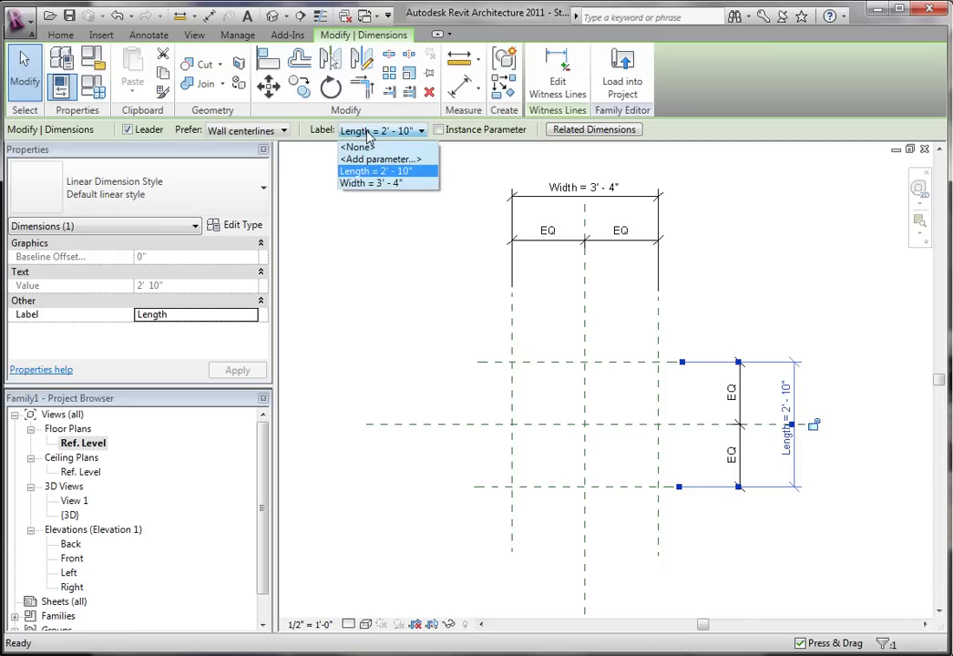
click(360, 147)
click(369, 132)
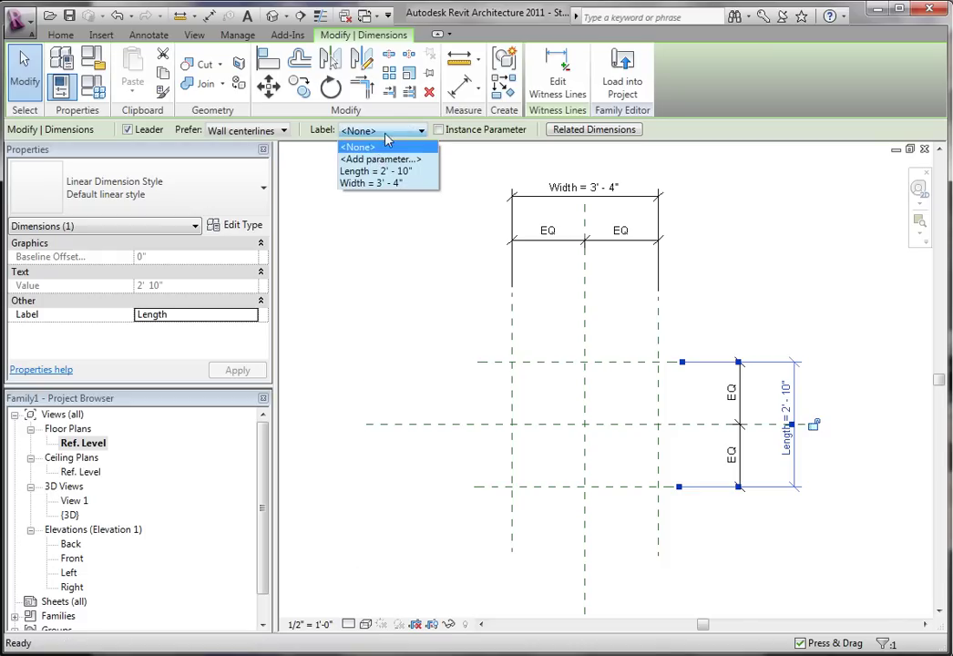
click(378, 170)
key(Escape)
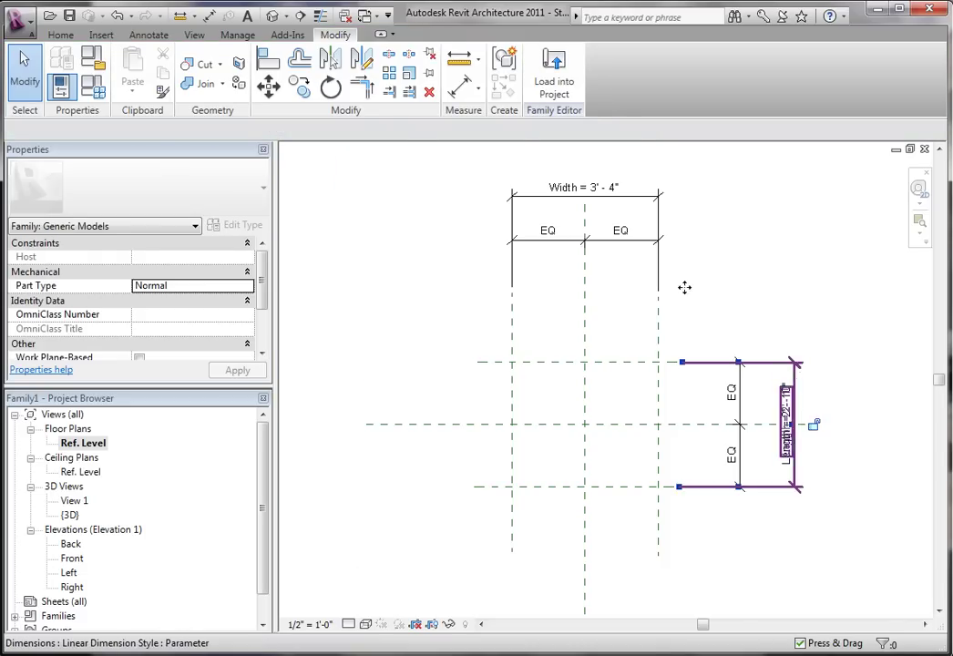
Step: Try the Width parameter as the label of the horizontal planes' overall dimension, and switch it back to Length
click(373, 133)
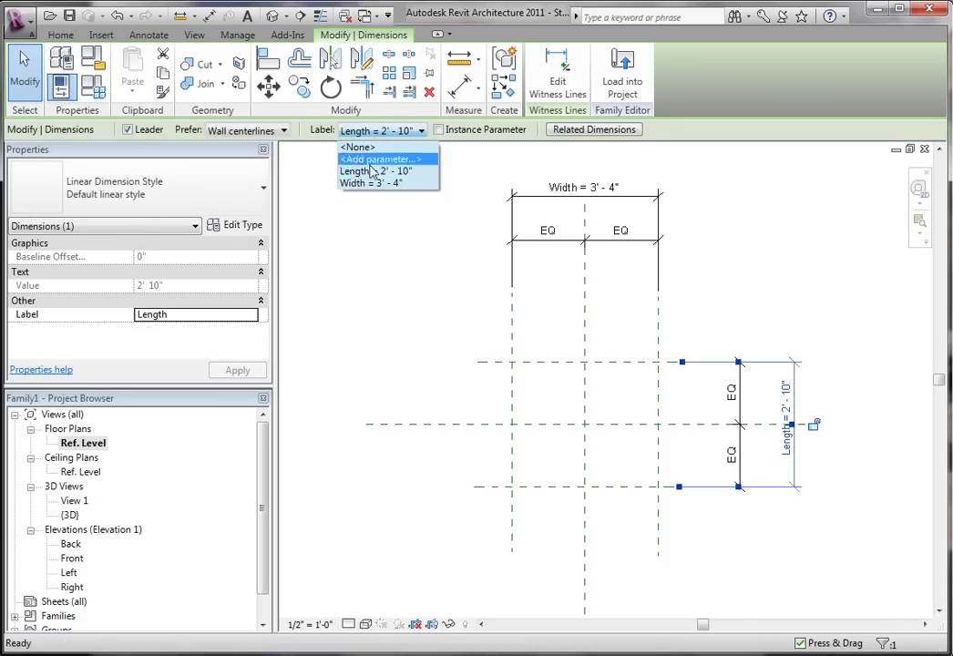
click(374, 183)
click(417, 303)
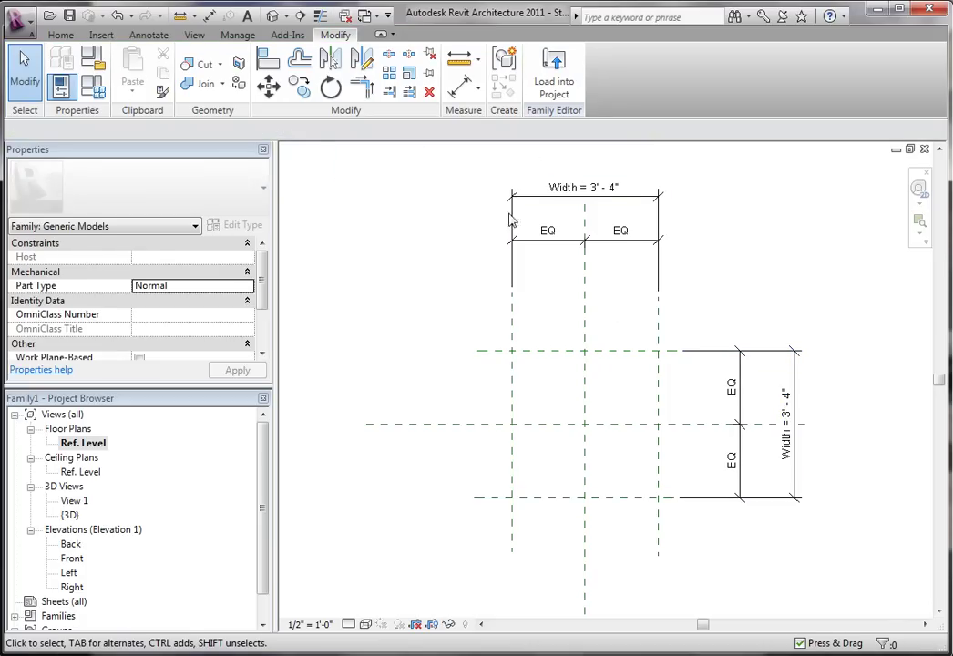
click(744, 349)
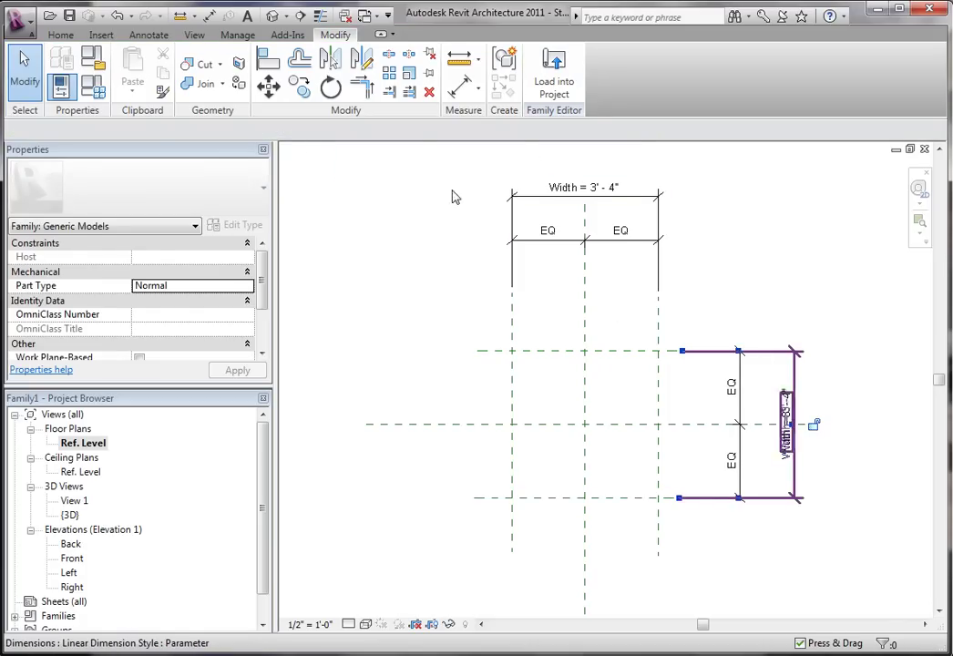
click(364, 130)
click(376, 171)
Step: Open the Family Types dialog, shrink it and place it clear of the dimensioned reference planes
mouse_move(458, 314)
middle_down()
mouse_move(415, 272)
mouse_move(485, 311)
mouse_move(461, 373)
middle_up()
scroll(414, 272, down, 3)
scroll(542, 383, up, 2)
scroll(462, 372, down, 1)
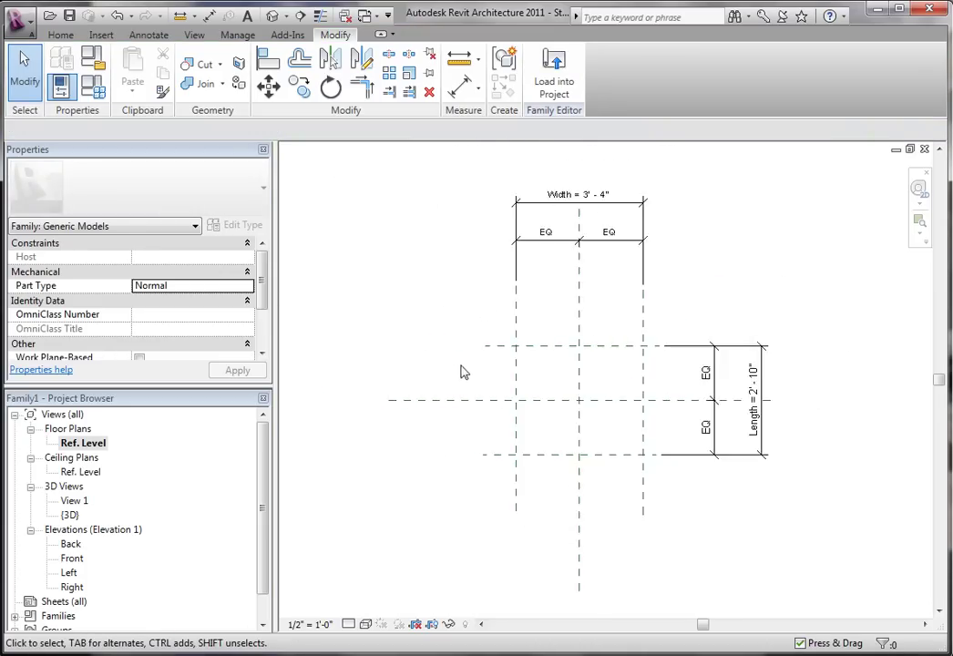
click(60, 85)
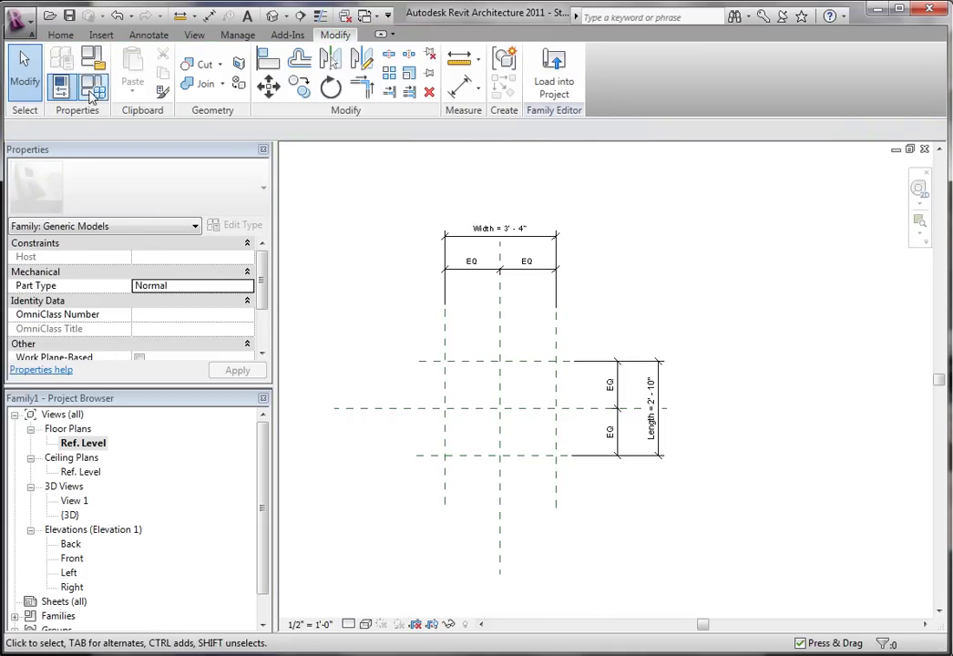
drag(667, 540, 526, 364)
drag(283, 60, 157, 26)
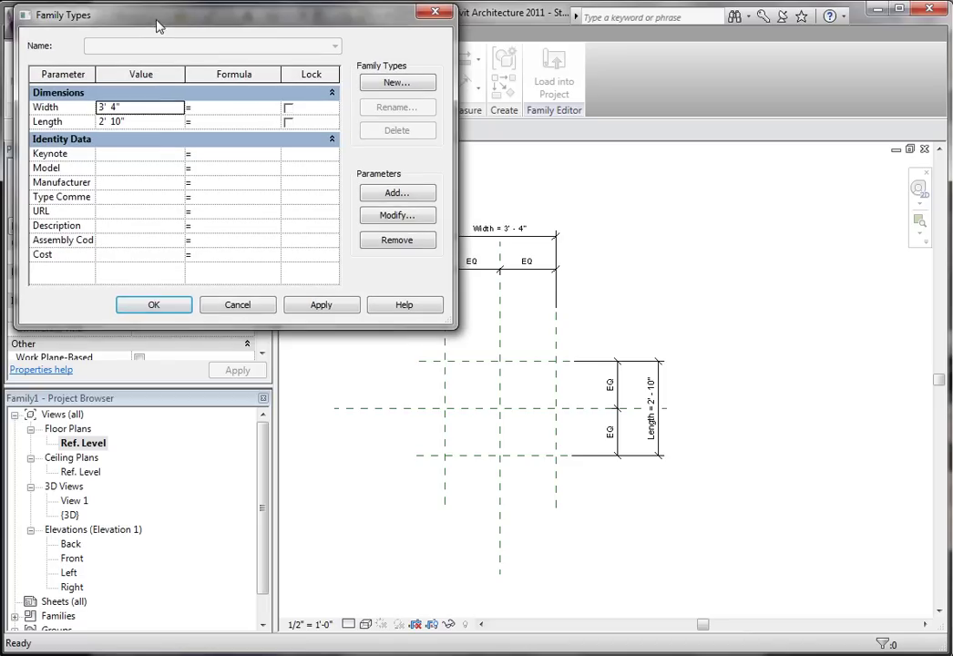
Step: Set the Width parameter to 4'-0" and apply it to the reference planes
click(144, 108)
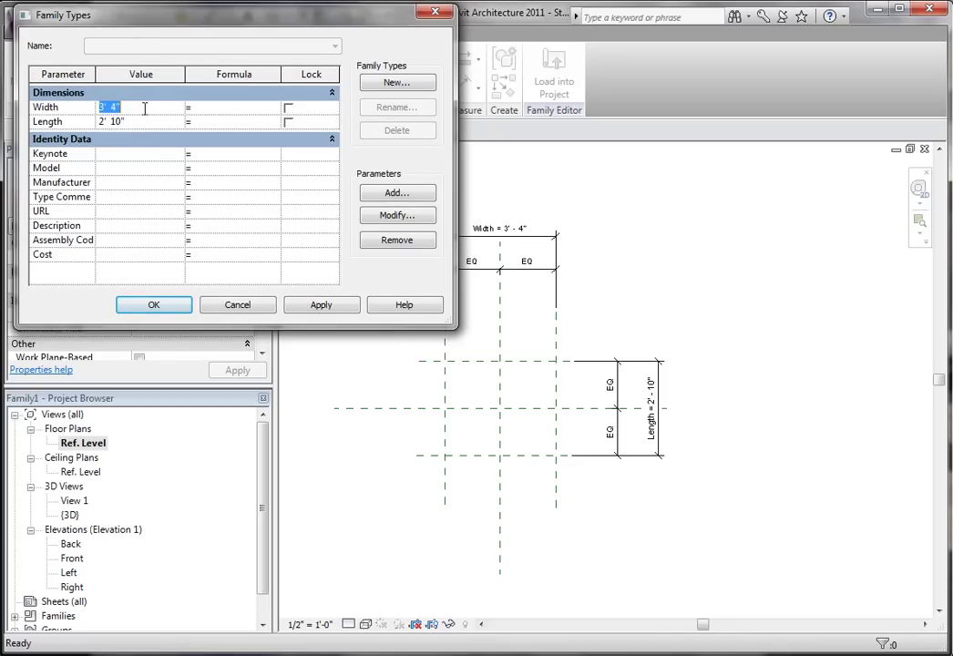
text(4')
text(=0")
key(BackSpace)
key(BackSpace)
key(BackSpace)
text(-0)
click(324, 307)
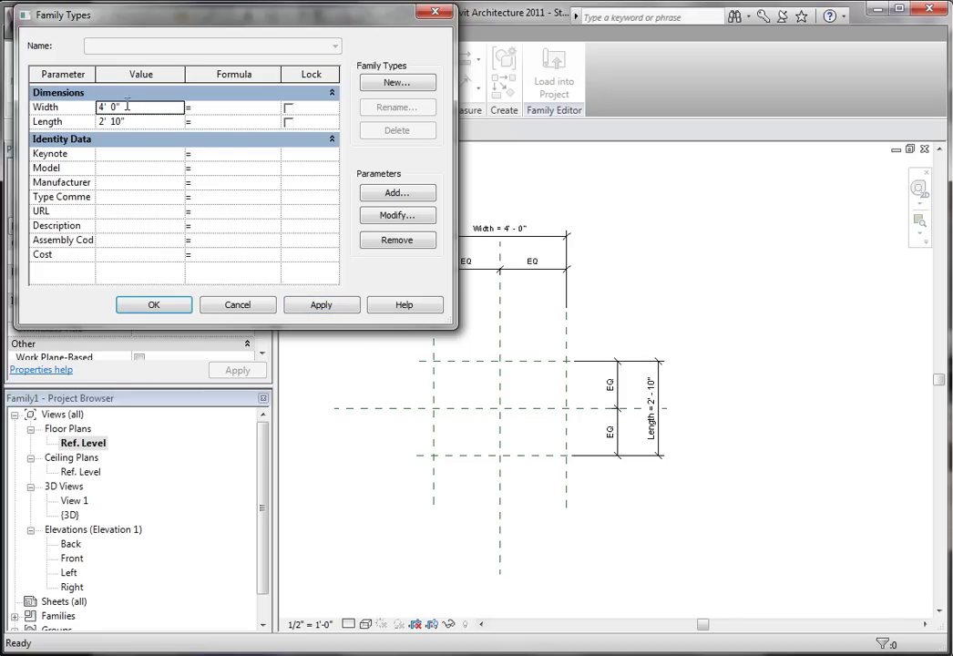
Step: Test the Width parameter by applying 6'-0", and return it to 4'-0"
click(143, 110)
text(6)
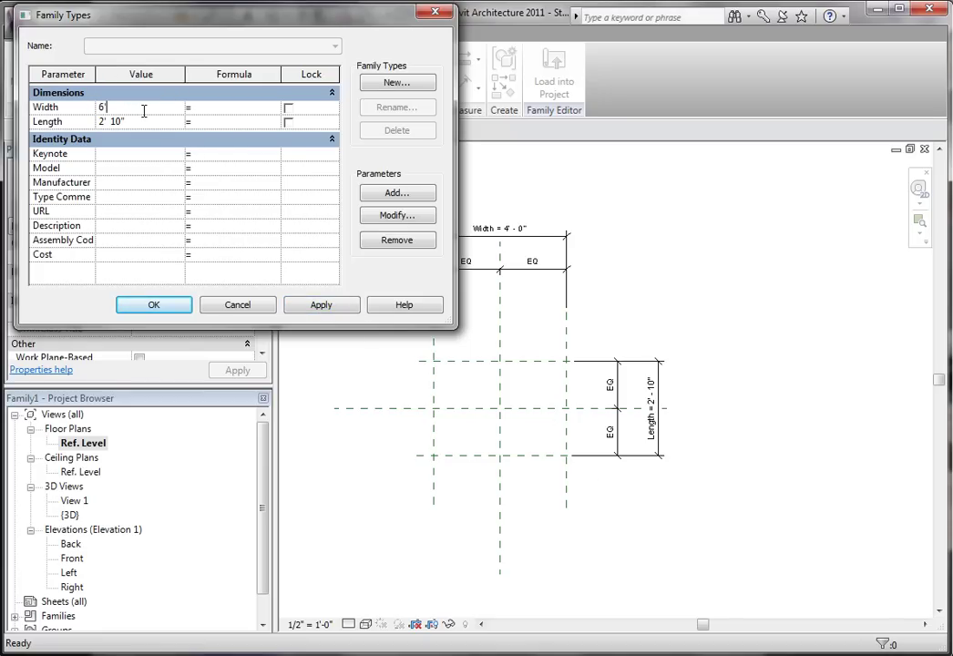
text(')
click(351, 307)
click(146, 109)
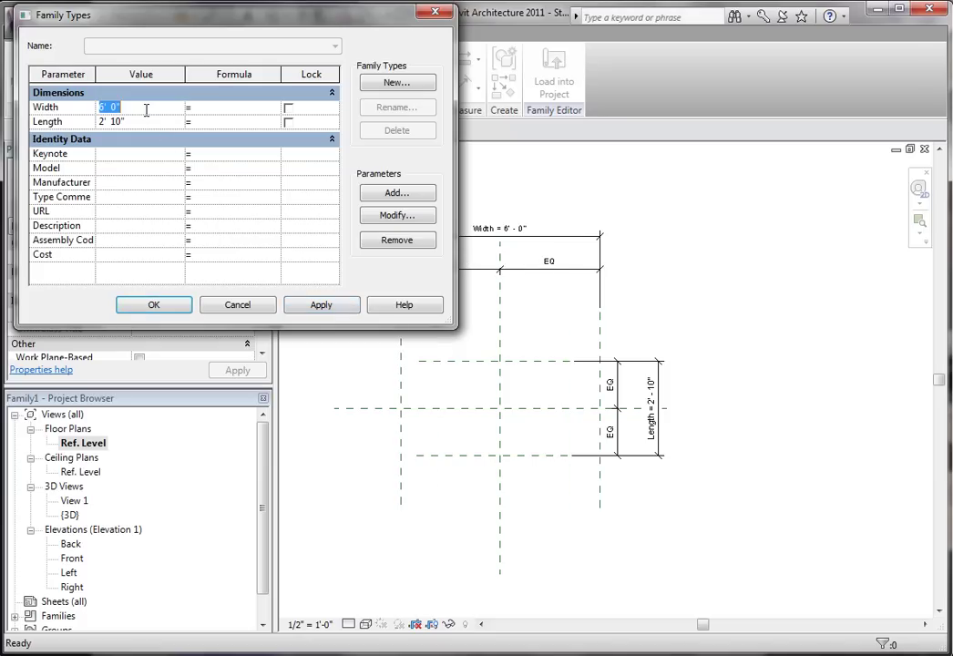
text(4')
click(310, 308)
Step: Test the Length parameter by applying 3'-0" and 8'-0" one after the other
click(161, 121)
text(3)
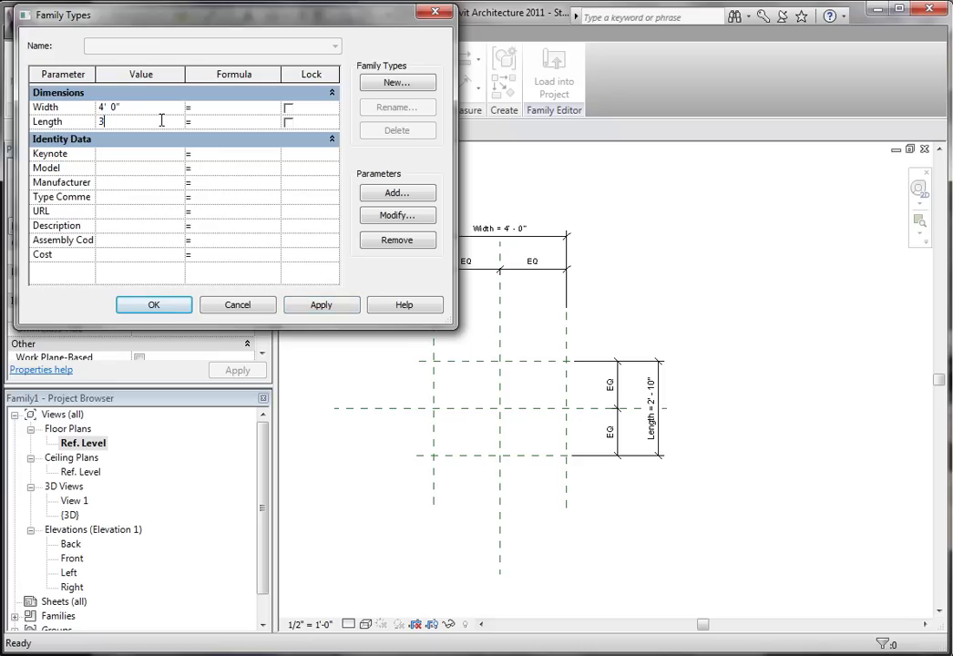
text(')
click(321, 307)
click(137, 108)
click(142, 121)
text(8')
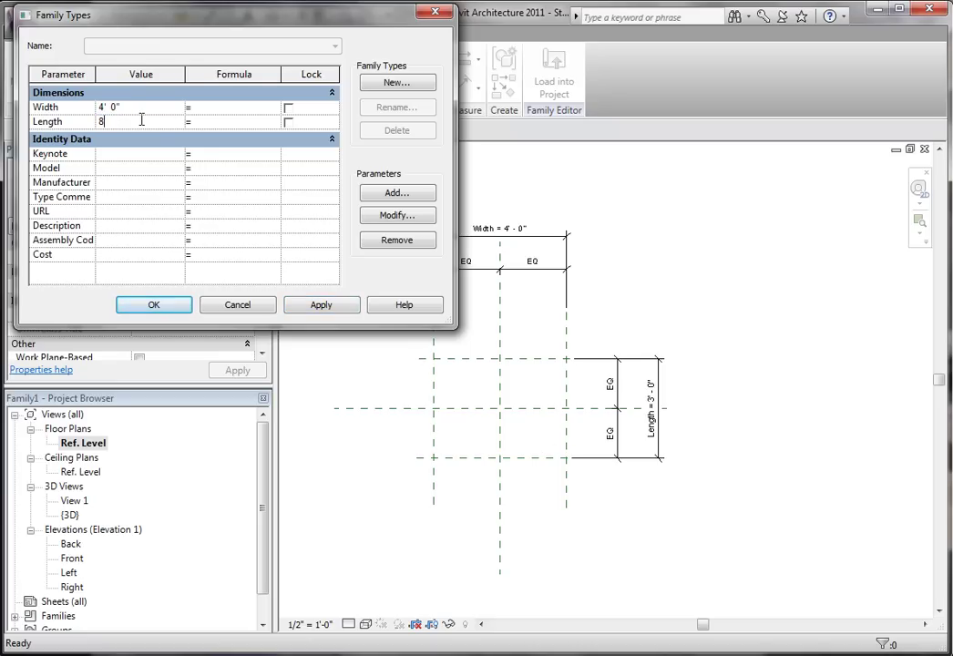
click(323, 306)
Step: Set the Length parameter to 4'-0", apply it and close Family Types
click(160, 121)
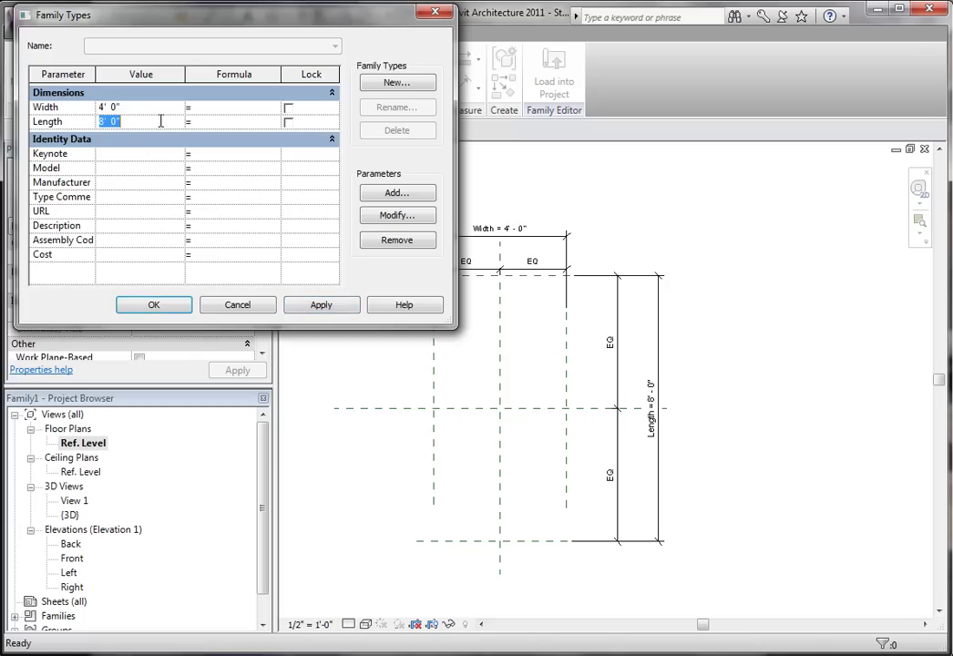
text(4')
click(319, 306)
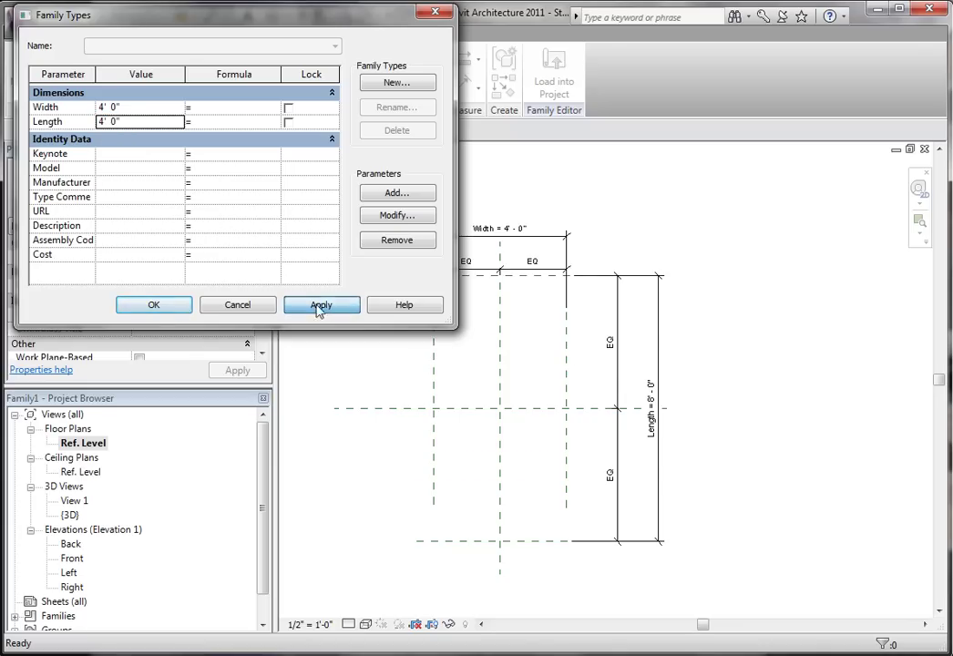
click(153, 307)
middle_drag(447, 442, 504, 393)
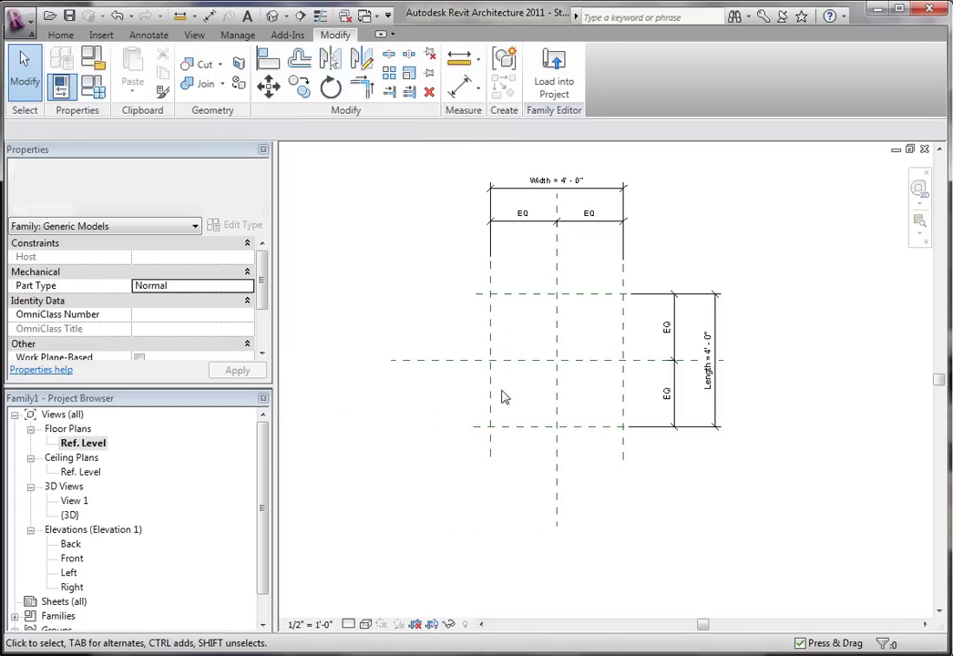
Step: Open the Front elevation view and frame the reference planes above the Ref. Level
mouse_move(261, 459)
mouse_down()
mouse_move(264, 474)
mouse_move(293, 421)
mouse_move(264, 473)
mouse_up()
click(287, 436)
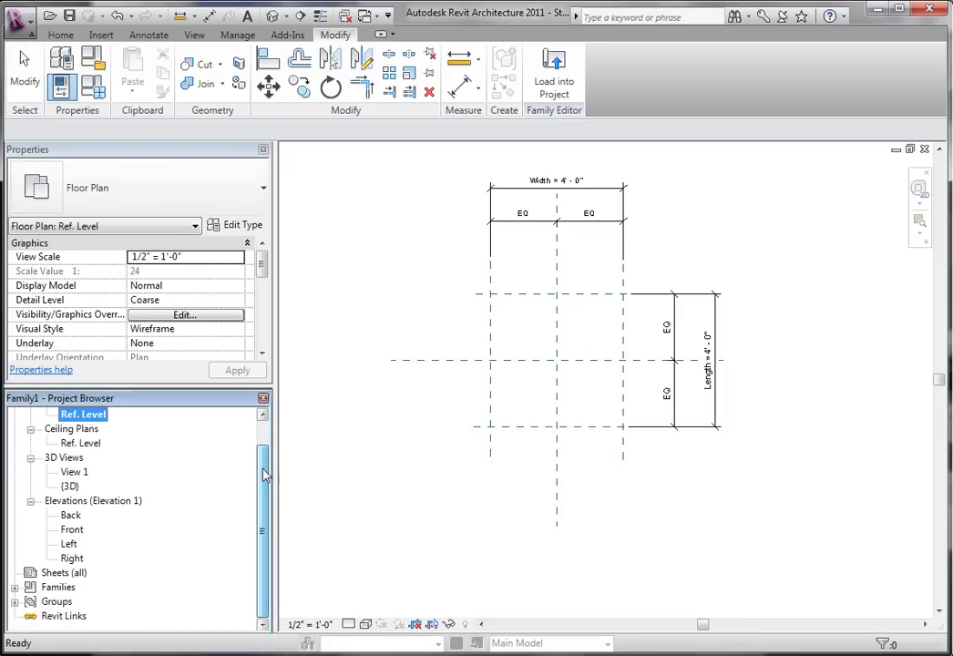
double_click(67, 532)
scroll(478, 474, down, 2)
middle_drag(477, 449, 514, 390)
scroll(520, 413, up, 2)
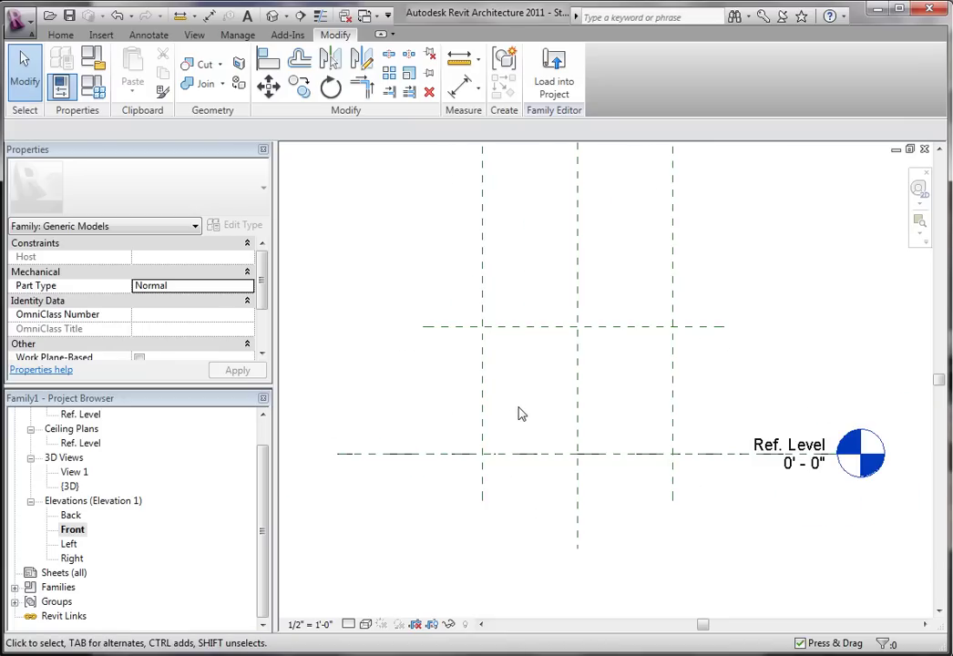
Step: Place an aligned dimension between the Ref. Level line and the horizontal reference plane above it, beside the vertical planes
key(d)
key(i)
click(516, 452)
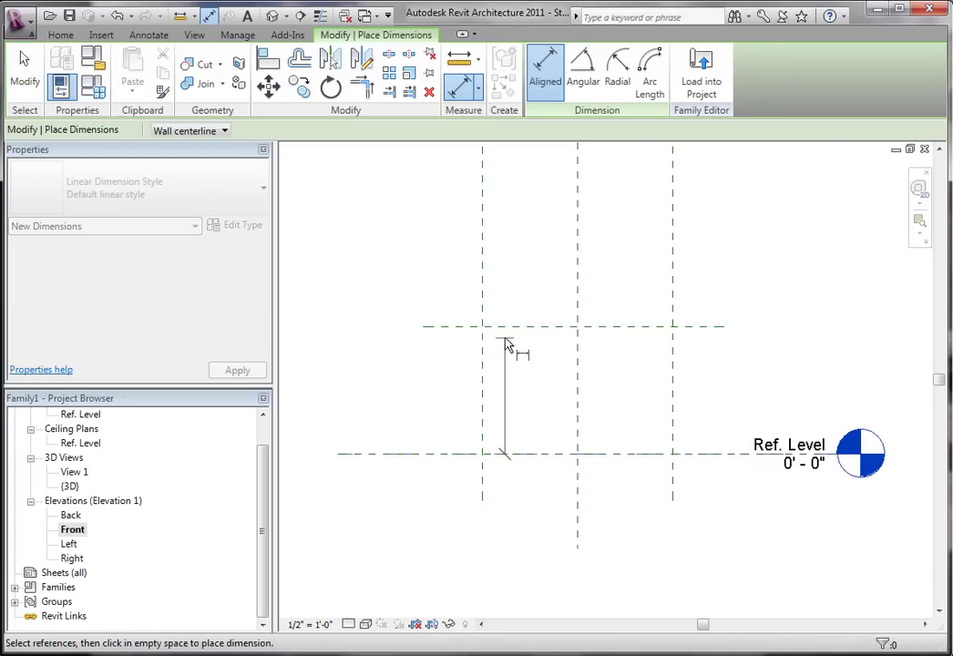
click(506, 326)
click(419, 365)
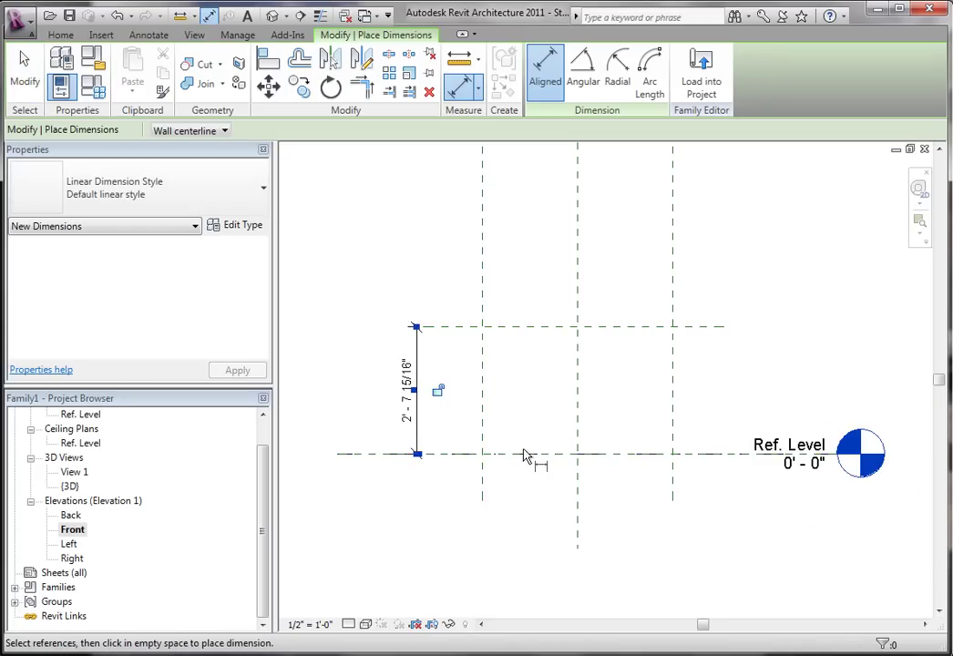
click(528, 455)
click(512, 328)
key(Escape)
key(Escape)
Step: Examine the level line and the reference plane that overlap at the dimension's lower end
click(466, 454)
scroll(465, 454, up, 2)
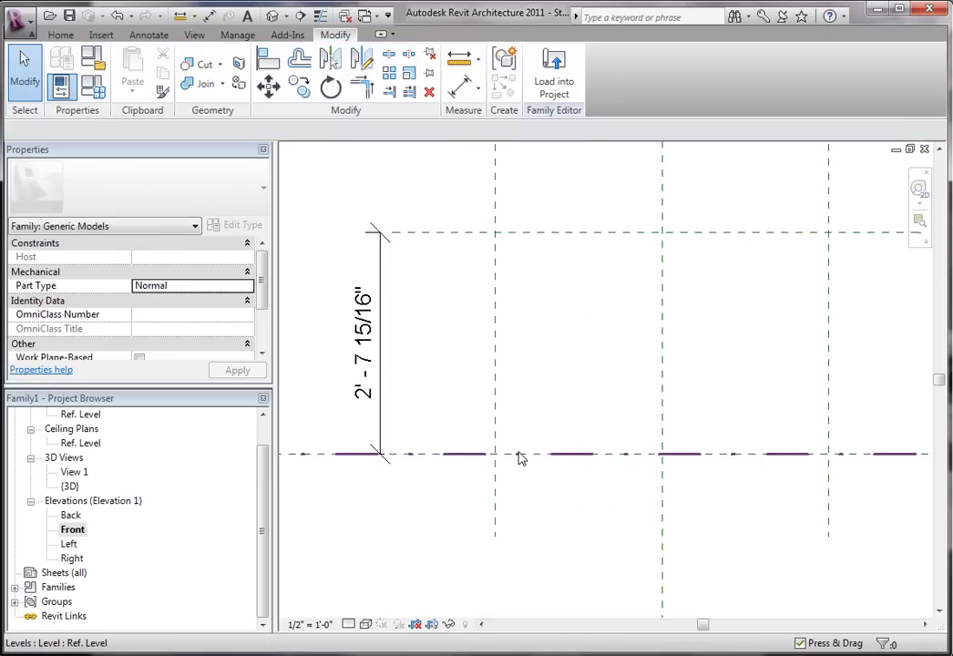
click(517, 458)
click(529, 489)
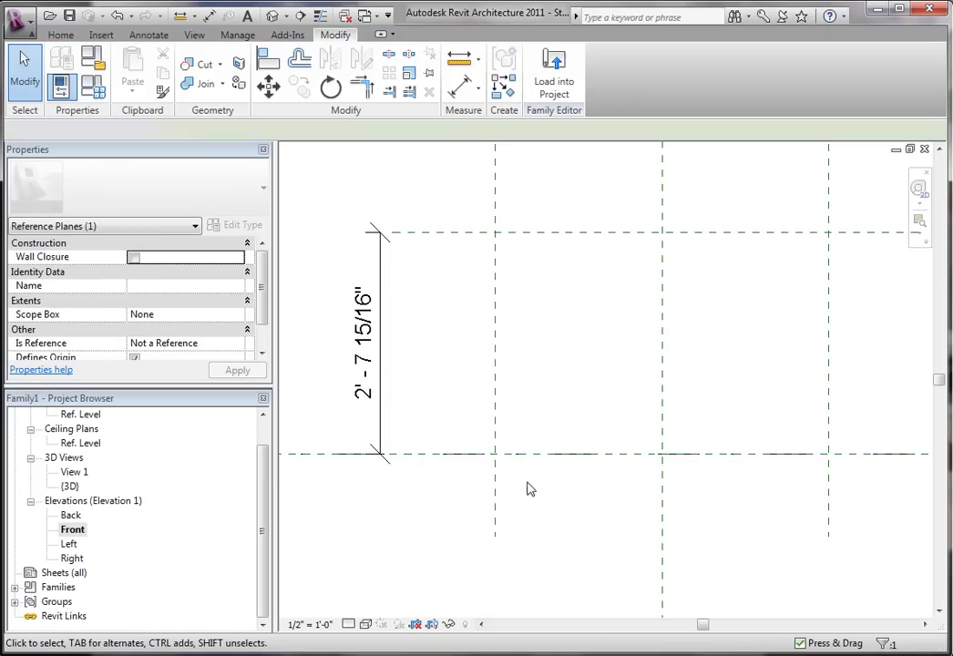
click(519, 454)
click(541, 522)
scroll(542, 520, down, 2)
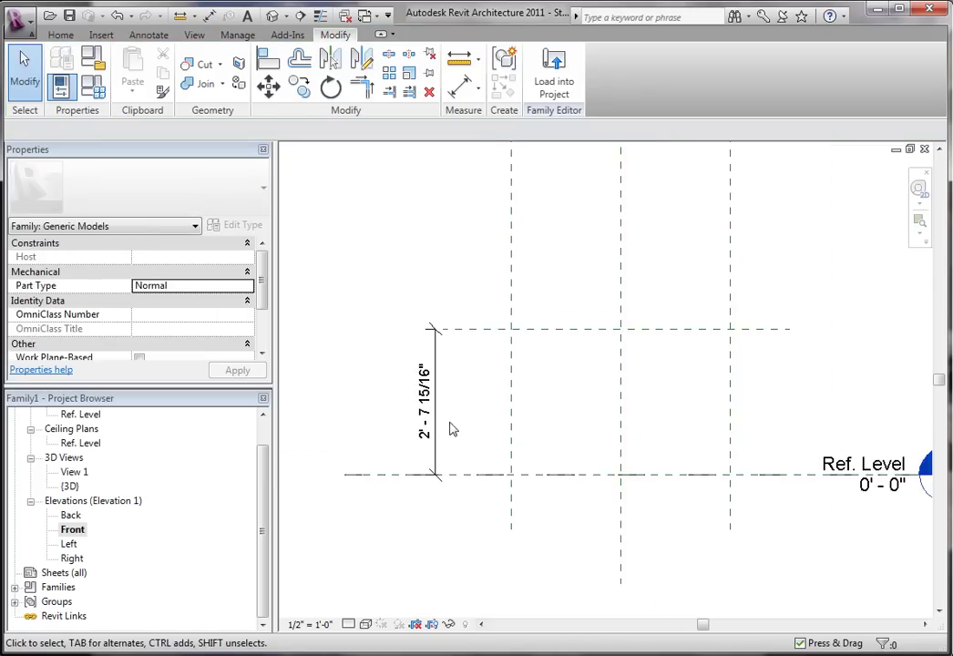
Step: Set the upper horizontal reference plane's distance from the Ref. Level to 2'-8"
click(442, 383)
scroll(455, 380, up, 2)
scroll(483, 370, down, 2)
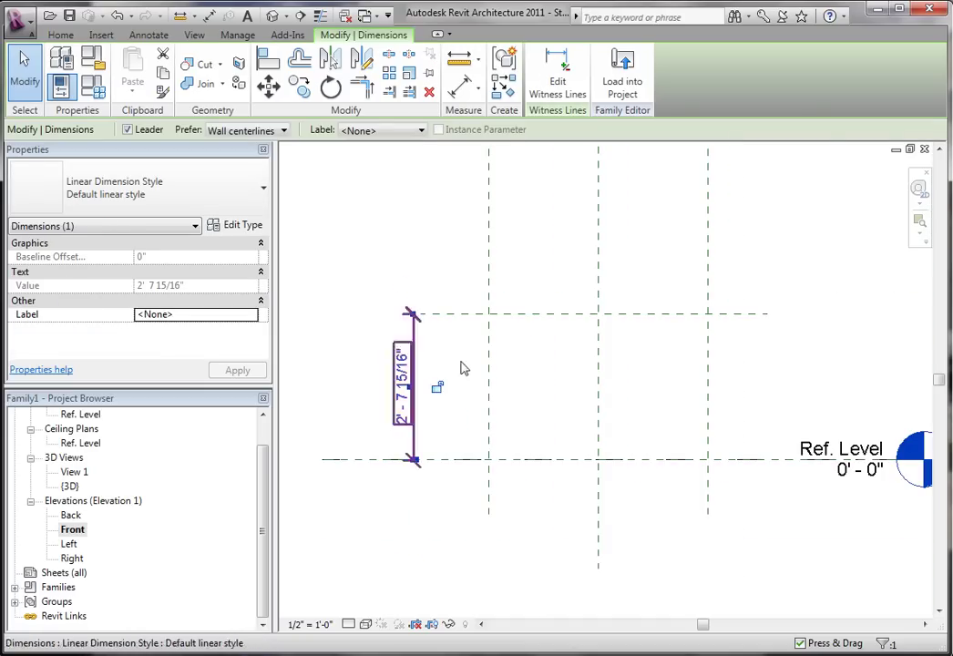
click(497, 344)
click(525, 316)
click(403, 382)
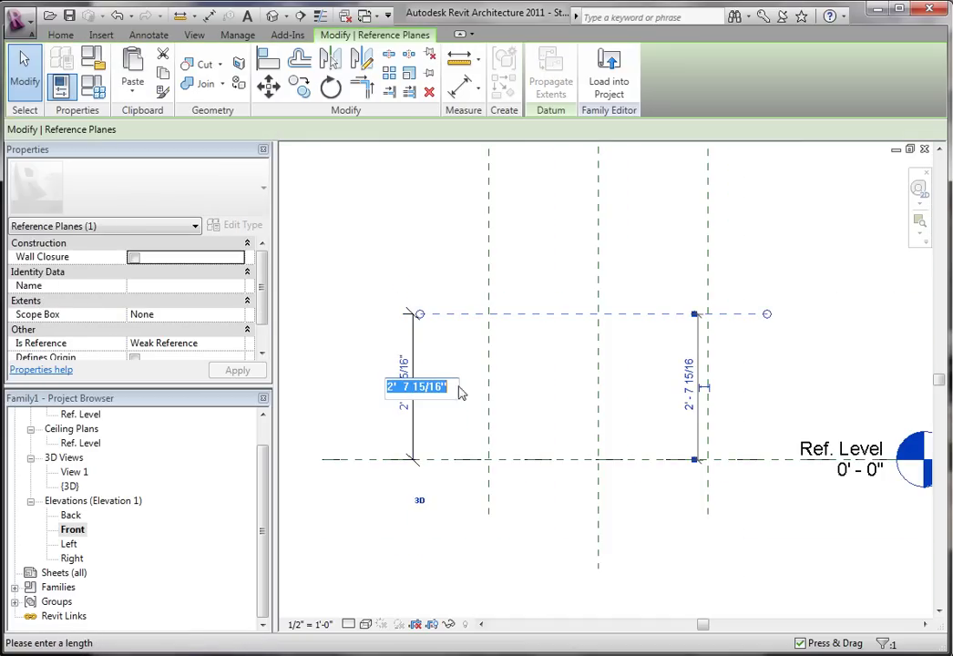
text(2'8)
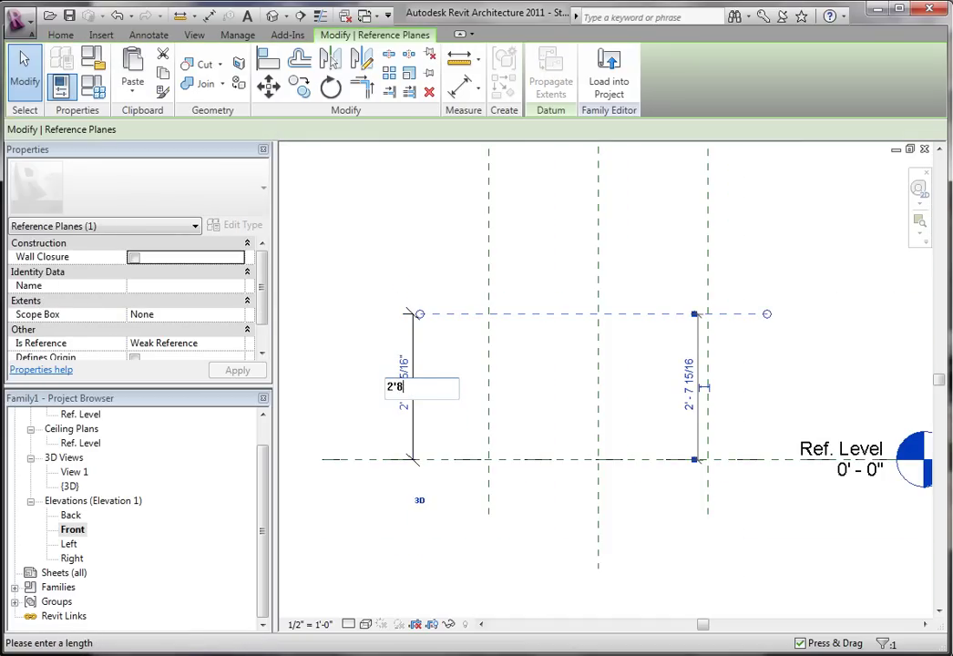
key(Return)
click(560, 340)
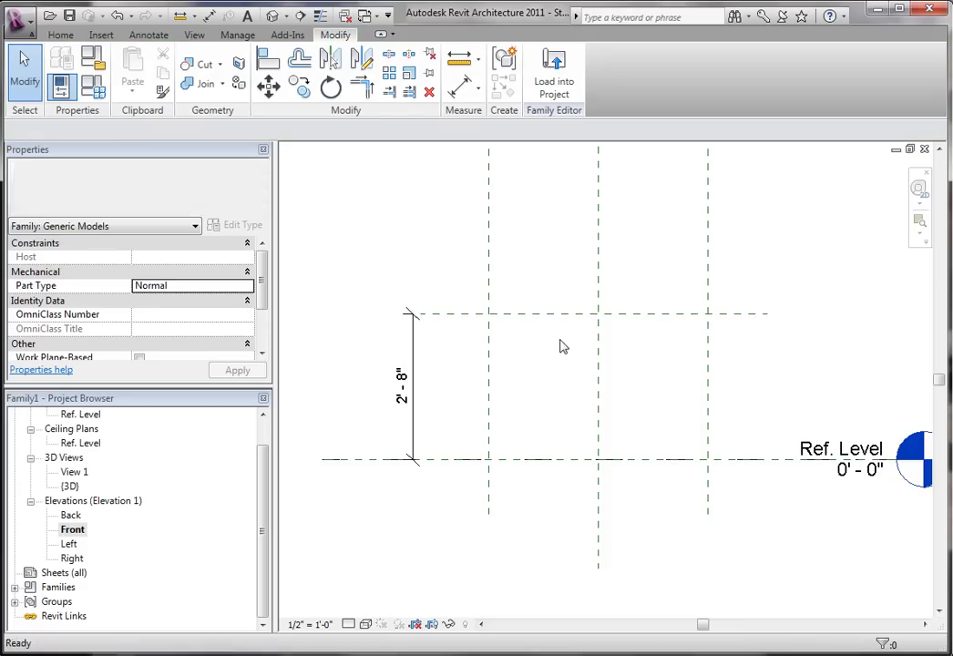
Step: Label the vertical dimension with a new family type parameter named Height, grouped under Dimensions
click(426, 367)
click(360, 131)
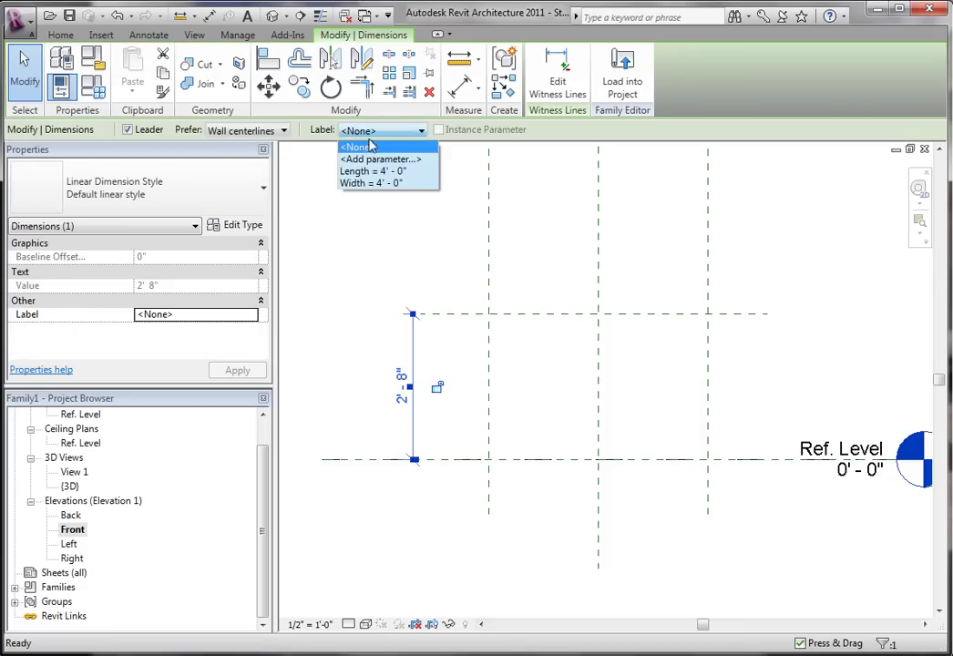
click(377, 160)
text(height)
key(BackSpace)
key(BackSpace)
key(BackSpace)
text(Height)
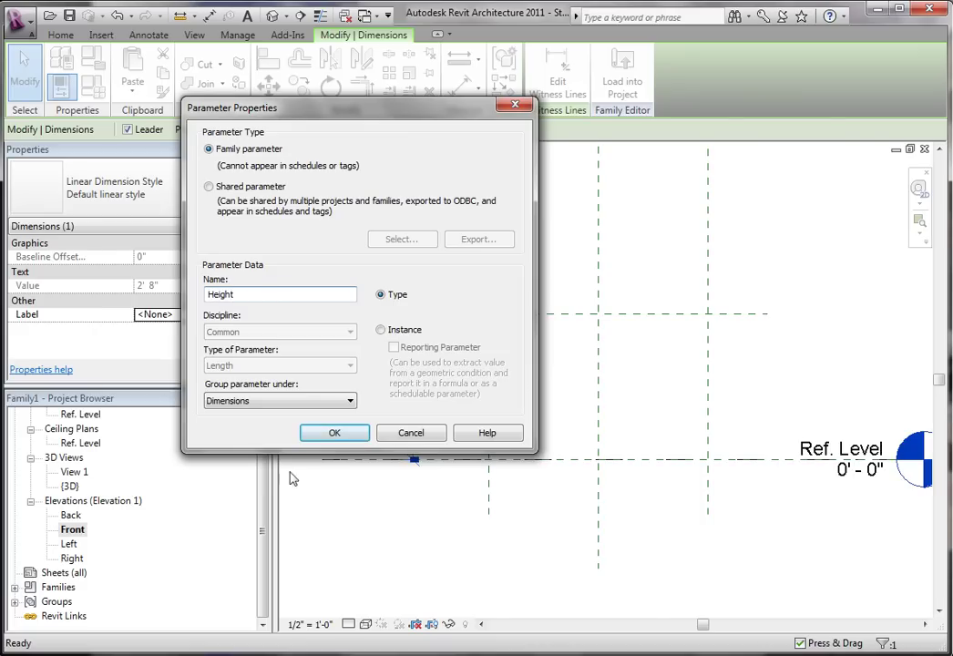
click(335, 433)
click(362, 538)
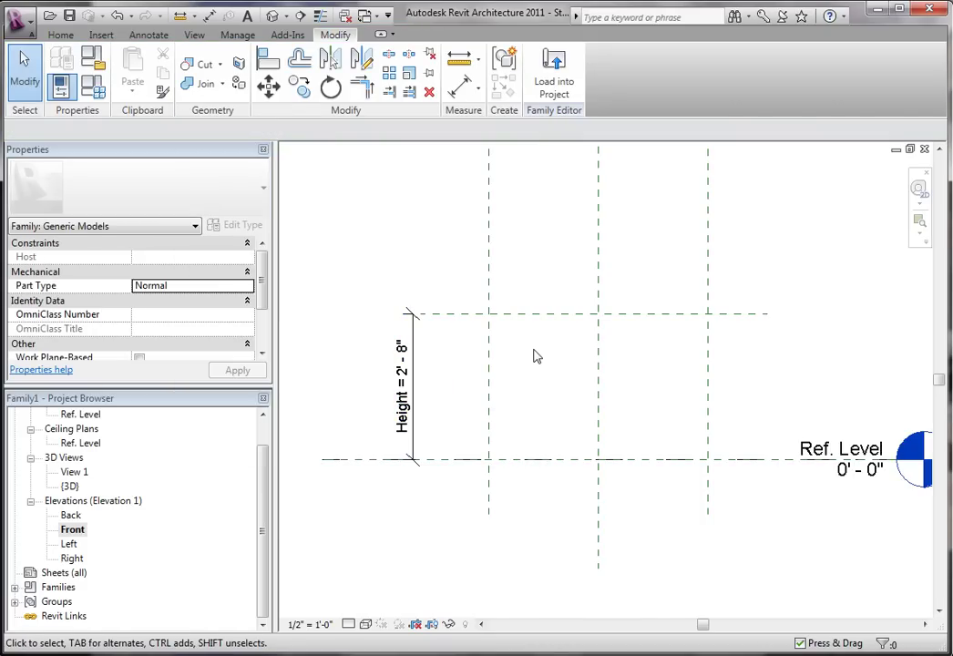
Step: Test the Height parameter in Family Types by applying 4'-0" and 3'-0" one after the other, and close the dialog
click(95, 91)
drag(206, 26, 209, 39)
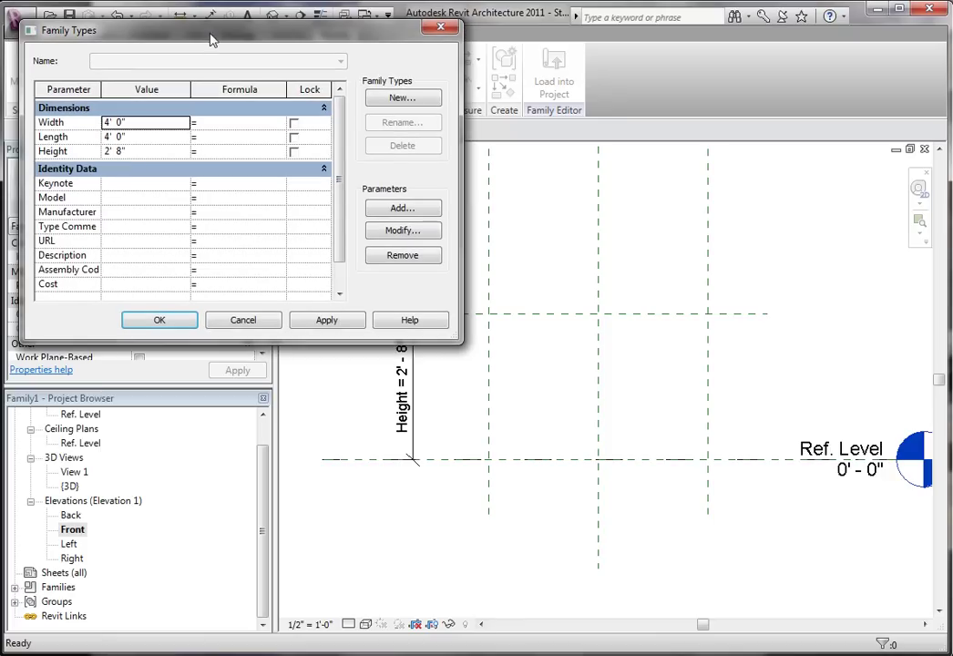
click(141, 152)
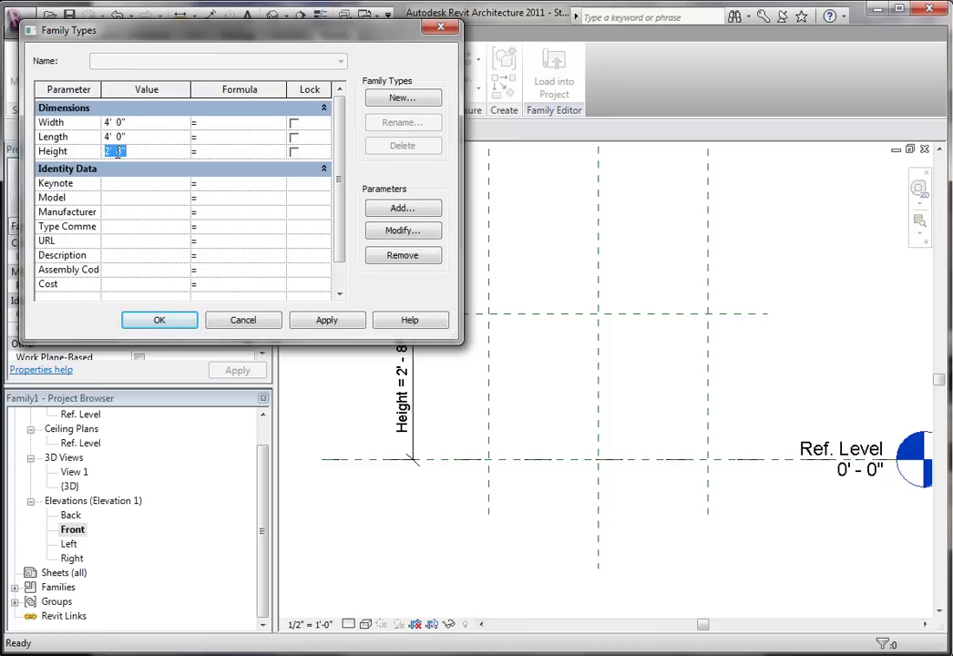
text(4')
click(343, 325)
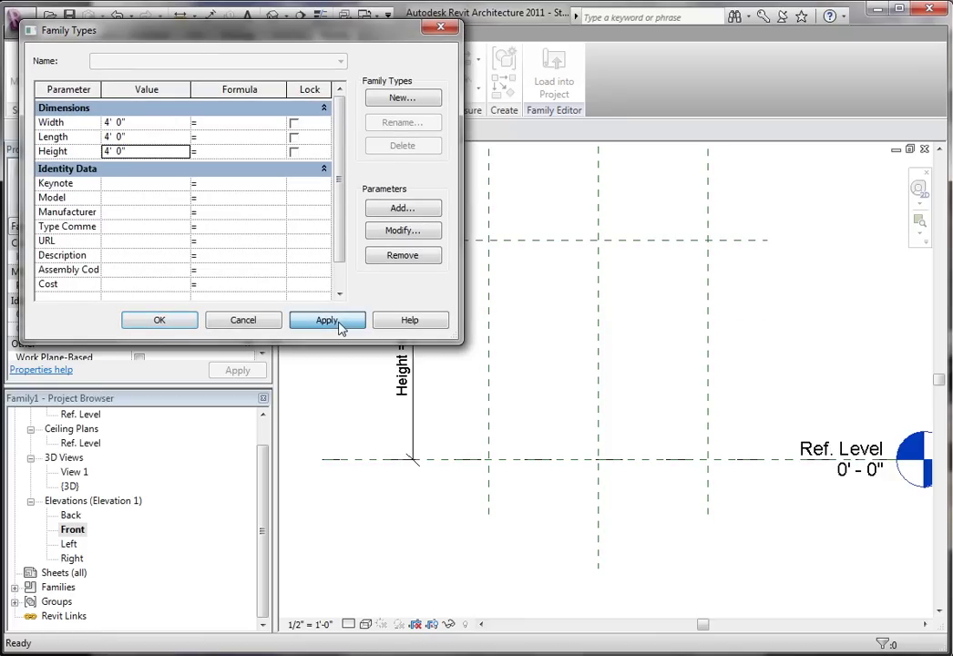
click(143, 153)
text(3')
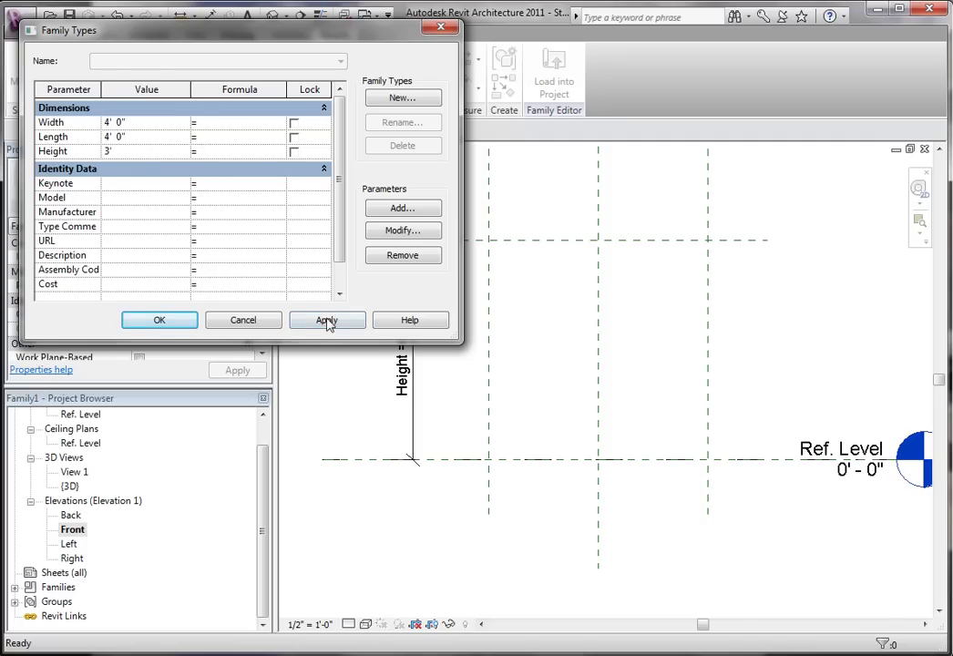
click(326, 322)
click(173, 324)
Step: Test the Height label by moving the upper horizontal reference plane directly in the view, leaving it at about 3'-4"
click(596, 358)
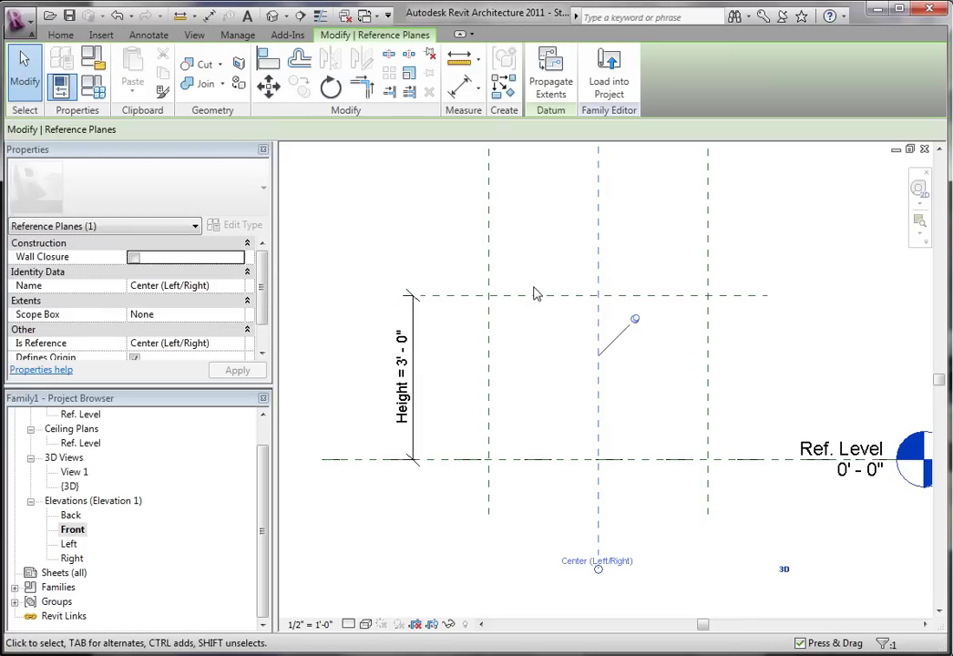
click(538, 296)
drag(523, 296, 523, 208)
drag(526, 295, 528, 300)
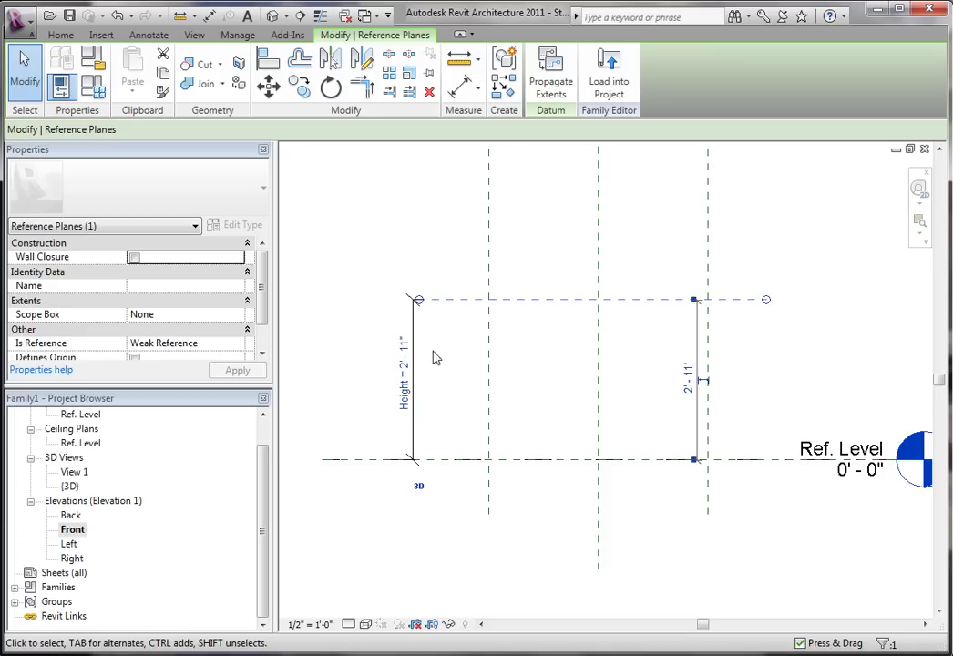
drag(452, 298, 453, 276)
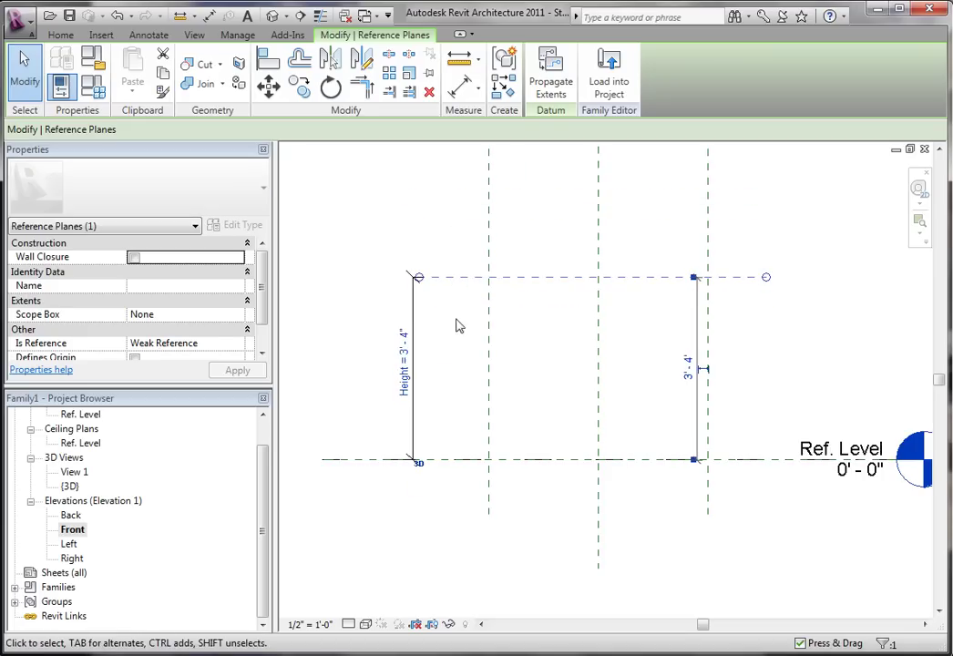
click(404, 362)
key(Escape)
click(576, 315)
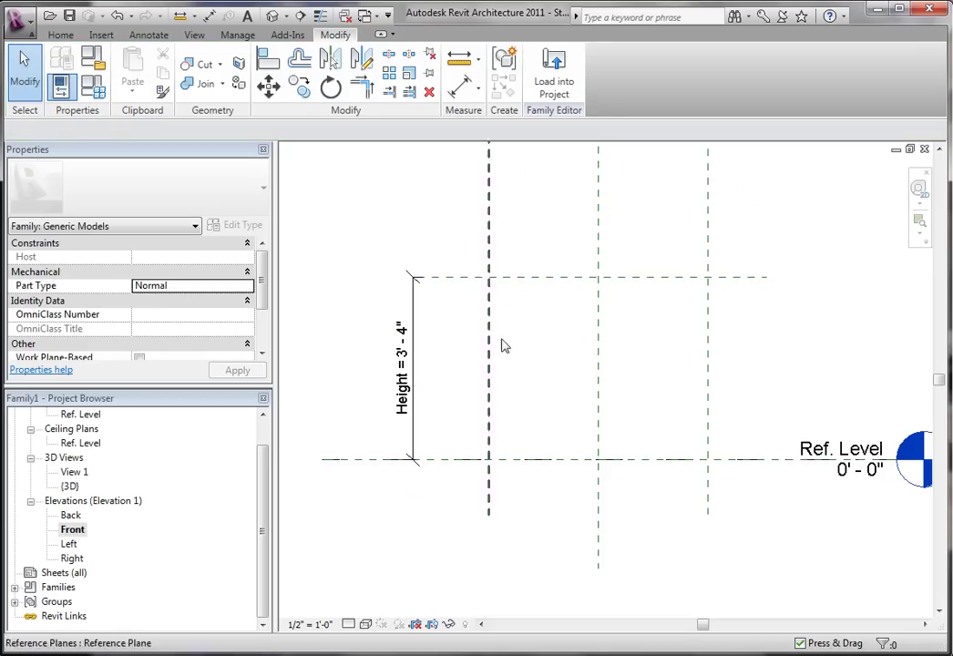
click(533, 279)
click(562, 338)
click(547, 286)
click(567, 318)
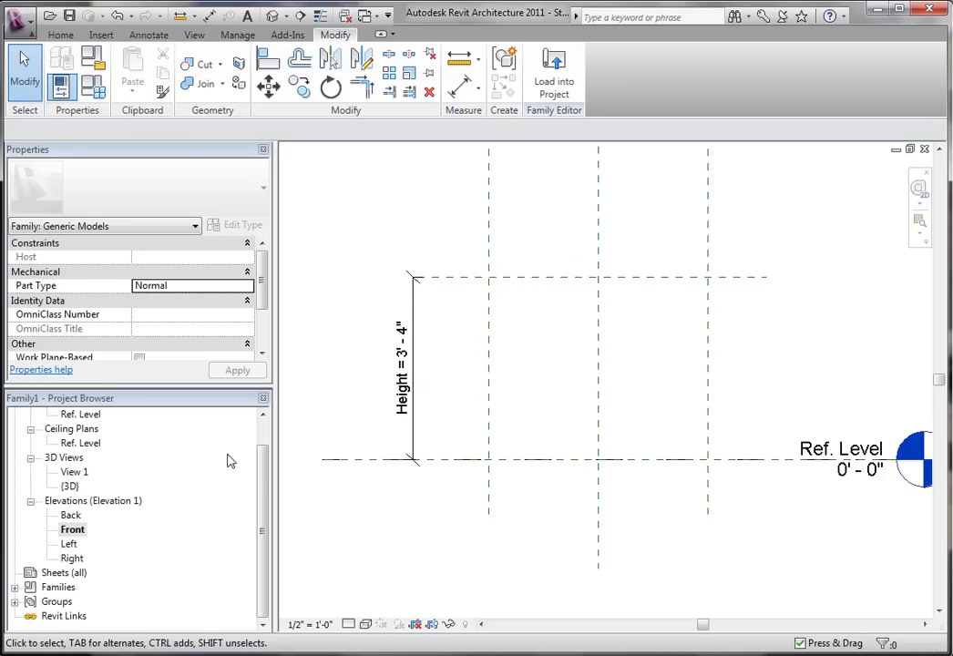
Step: Open the Ref. Level floor plan, close the hidden windows and frame the Width and Length reference planes
scroll(260, 470, up, 2)
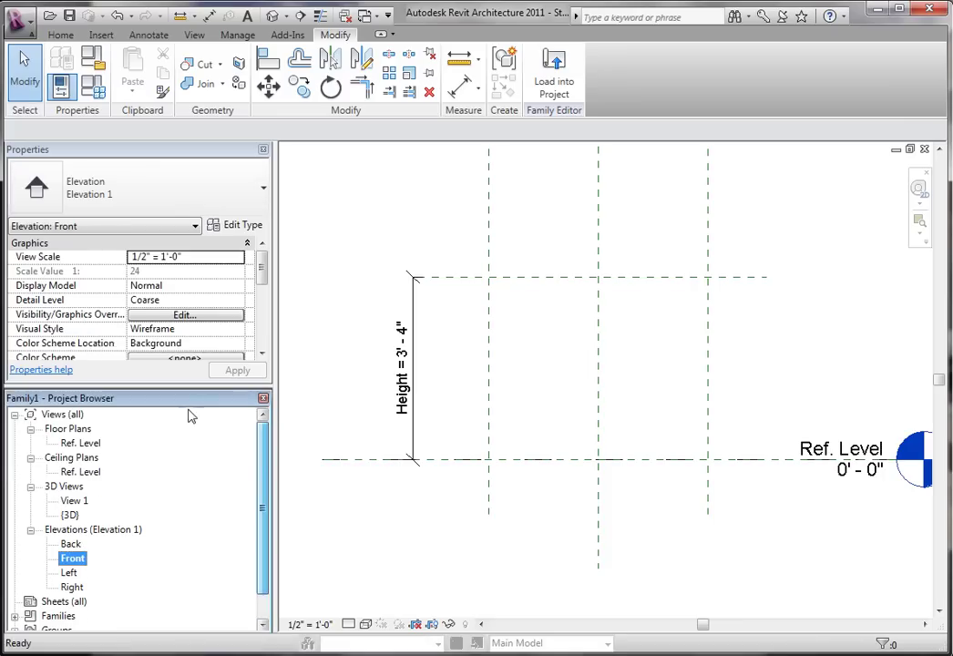
double_click(80, 443)
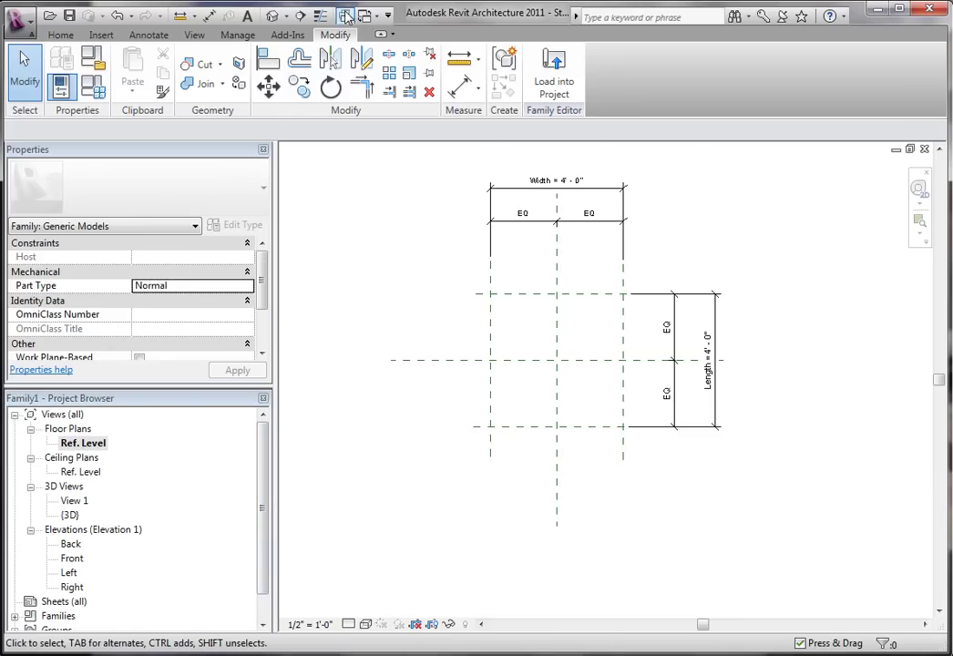
click(346, 16)
middle_drag(569, 259, 526, 239)
mouse_move(551, 279)
middle_down()
mouse_move(651, 270)
mouse_move(553, 293)
middle_up()
scroll(631, 260, up, 2)
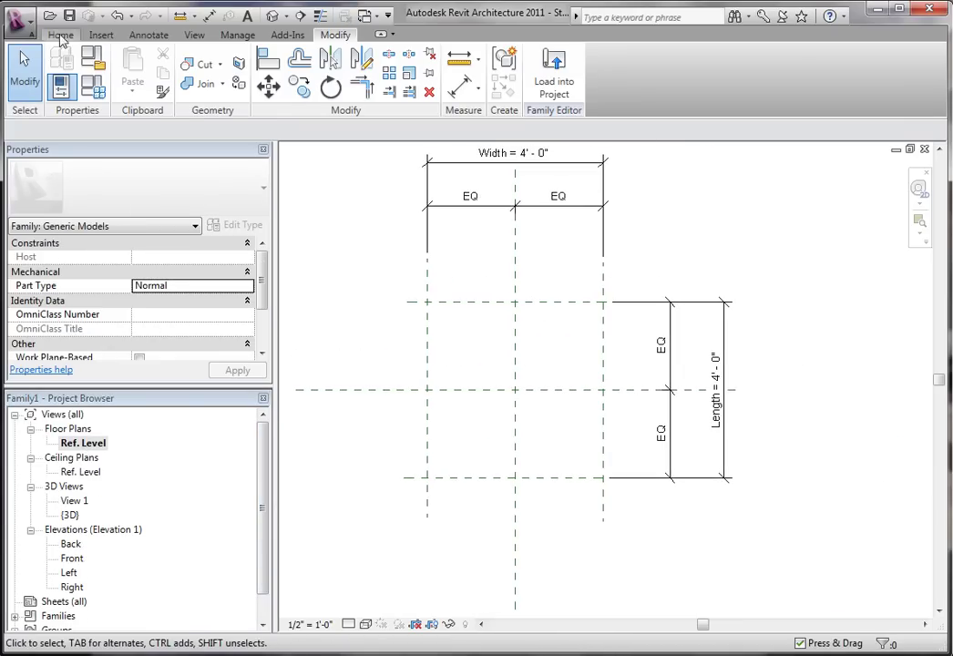
Step: Start an Extrusion with a depth of 1'-0" and sketch an irregular closed loop of lines among the reference planes
click(61, 35)
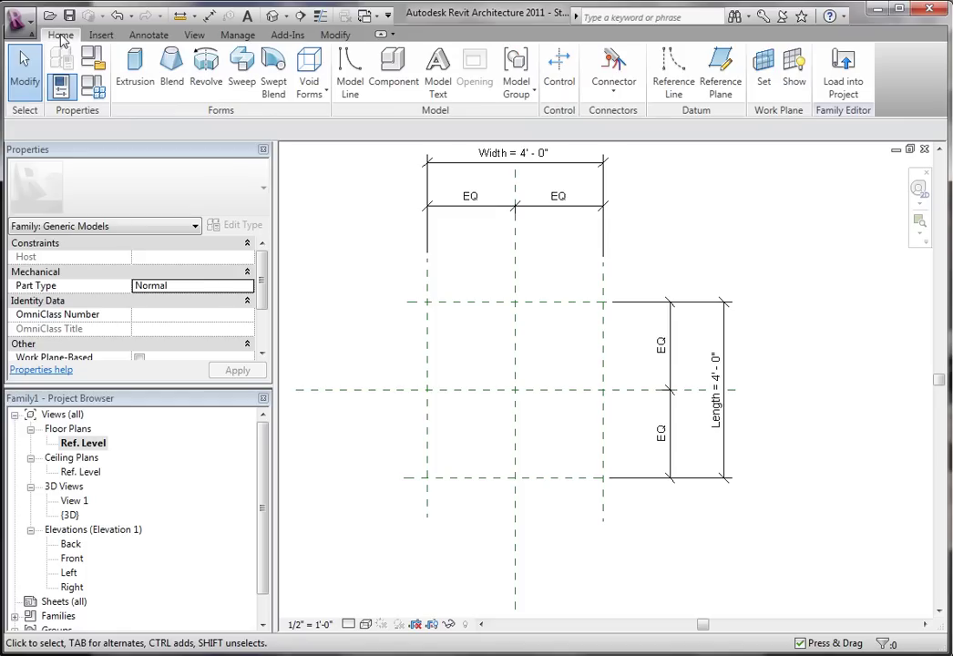
click(133, 83)
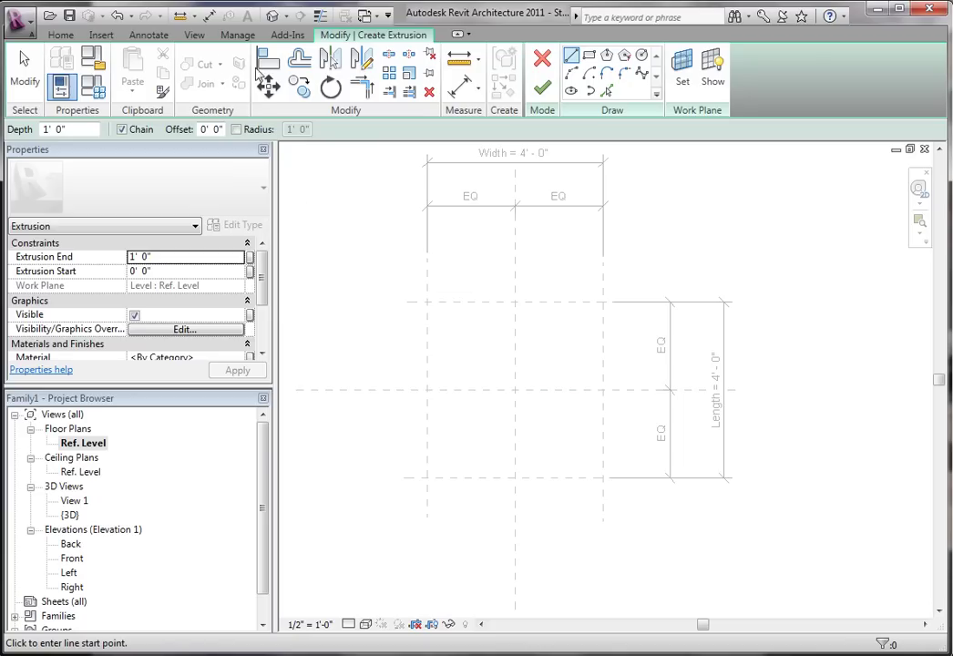
click(427, 302)
click(515, 270)
click(580, 314)
click(449, 361)
click(414, 330)
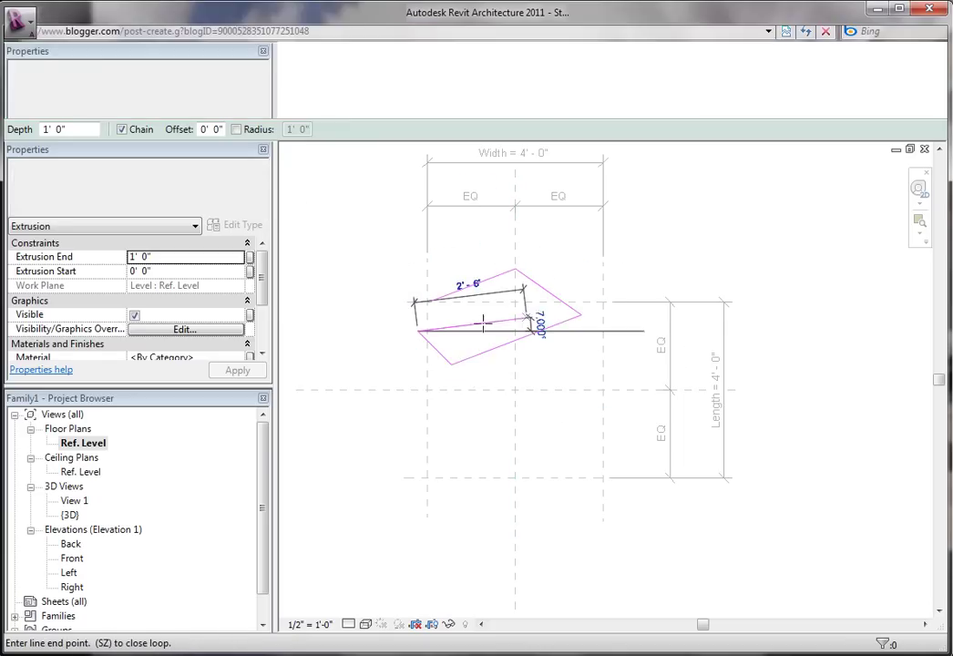
click(427, 302)
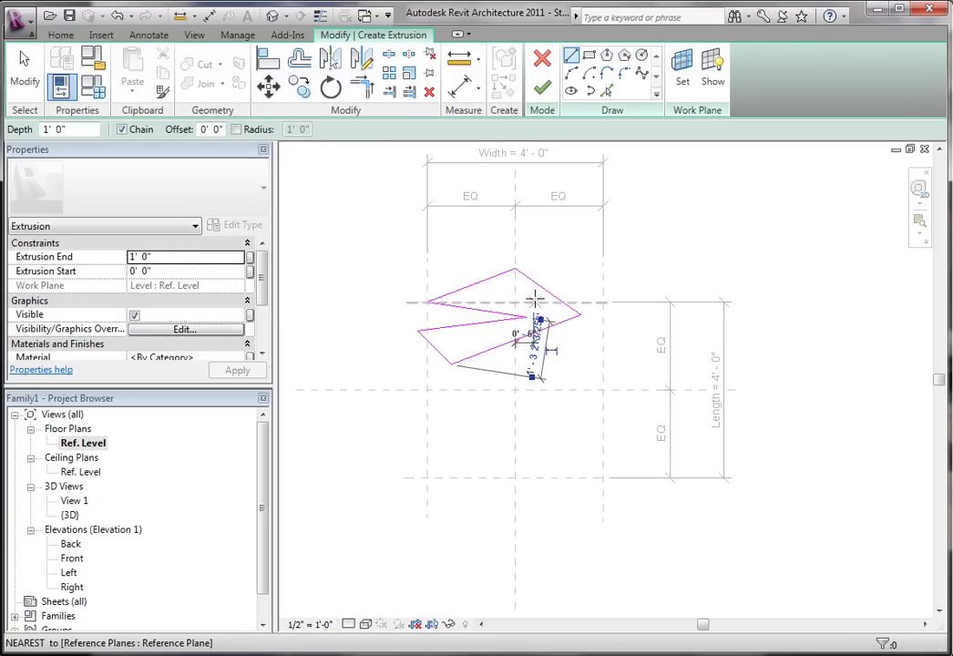
Step: Delete all the irregular lines from the extrusion sketch
key(Escape)
drag(357, 251, 594, 412)
key(Delete)
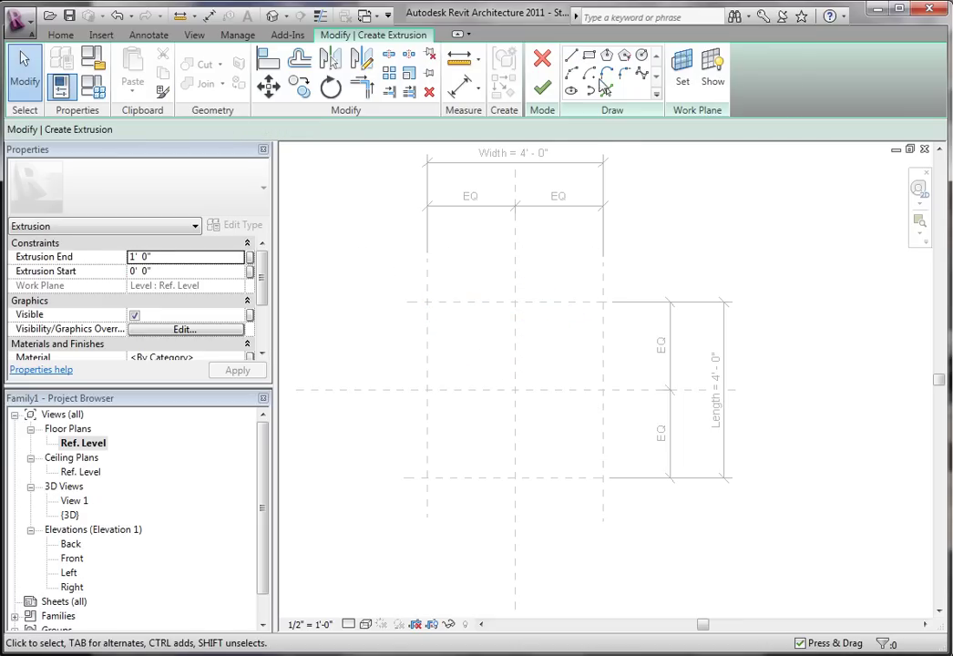
Step: Sketch a rectangle of about 4'-0" by 4'-0" between opposite intersections of the outer reference planes, and delete it
click(589, 57)
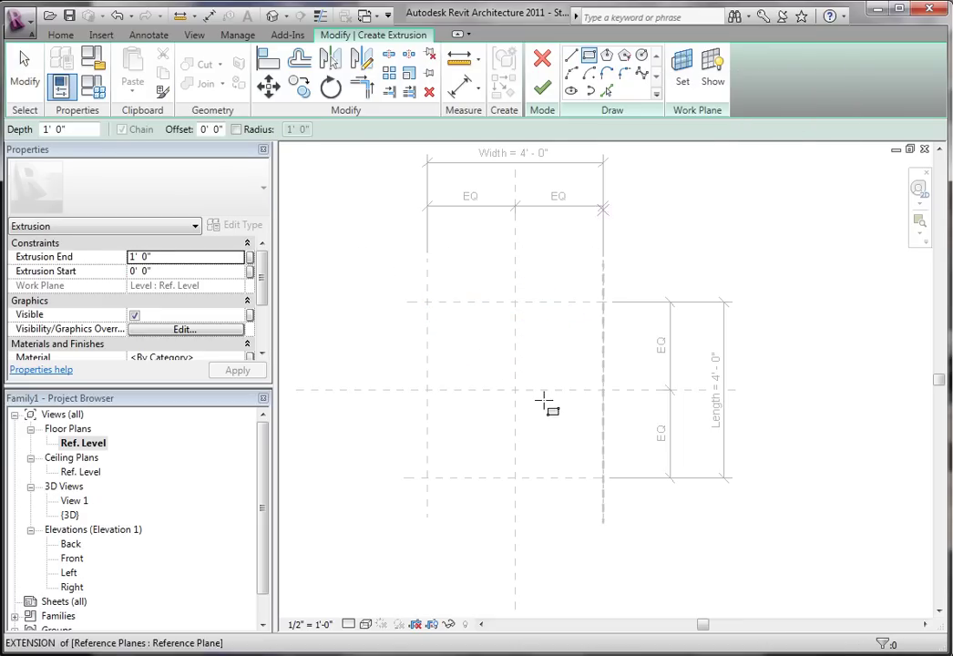
click(427, 302)
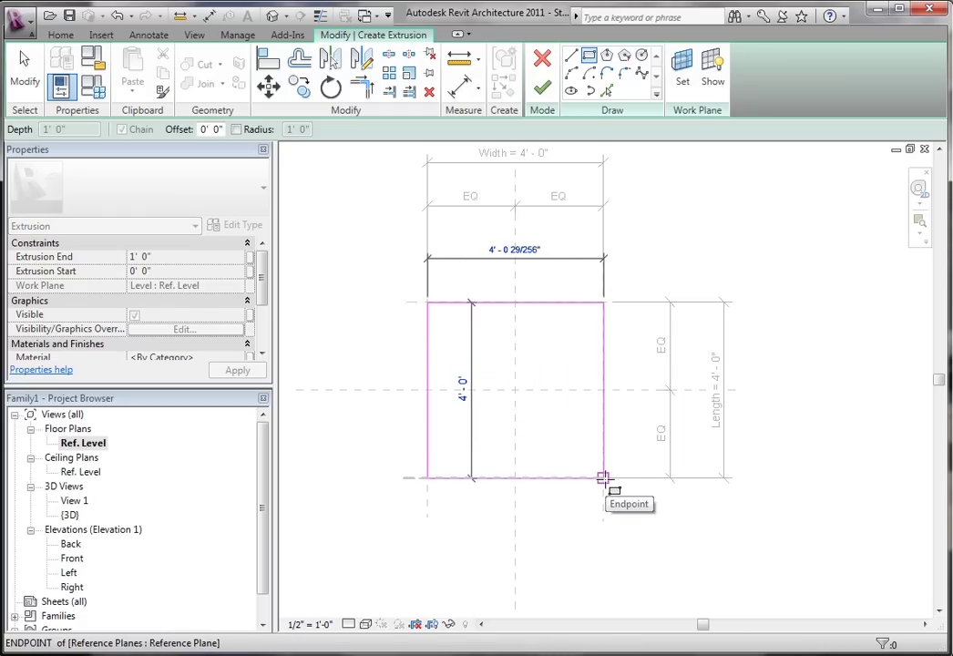
click(603, 477)
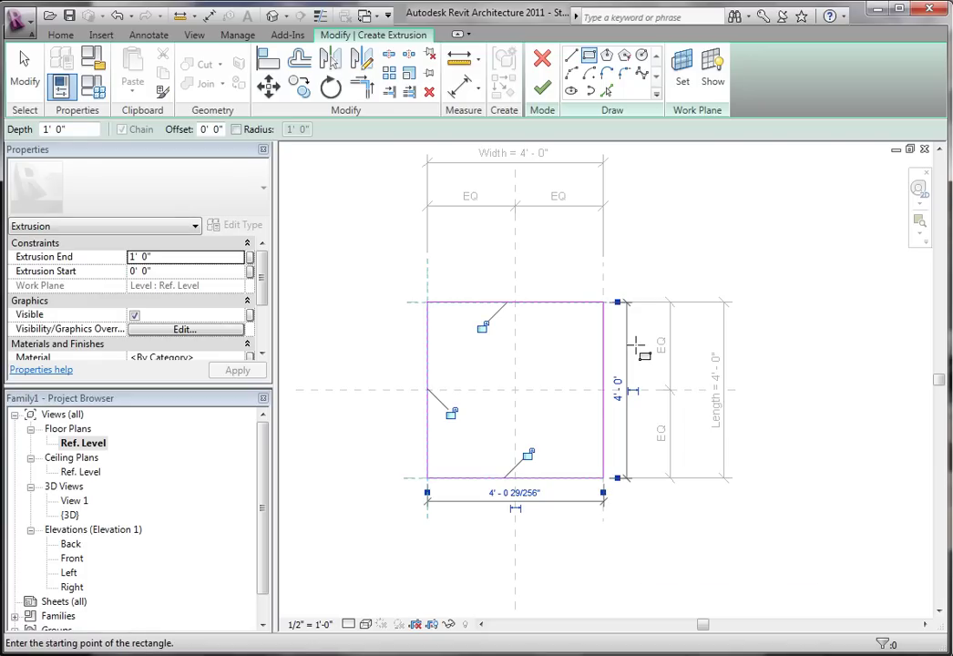
key(Escape)
key(Escape)
scroll(637, 319, up, 3)
scroll(620, 291, down, 2)
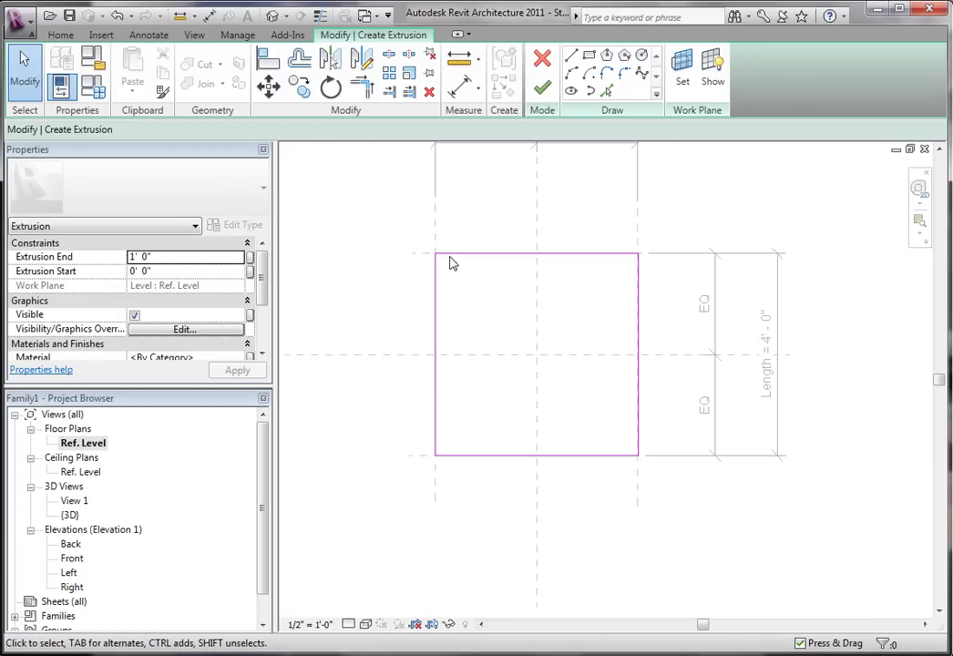
mouse_move(400, 156)
mouse_down()
mouse_move(676, 516)
mouse_move(666, 510)
mouse_up()
key(Delete)
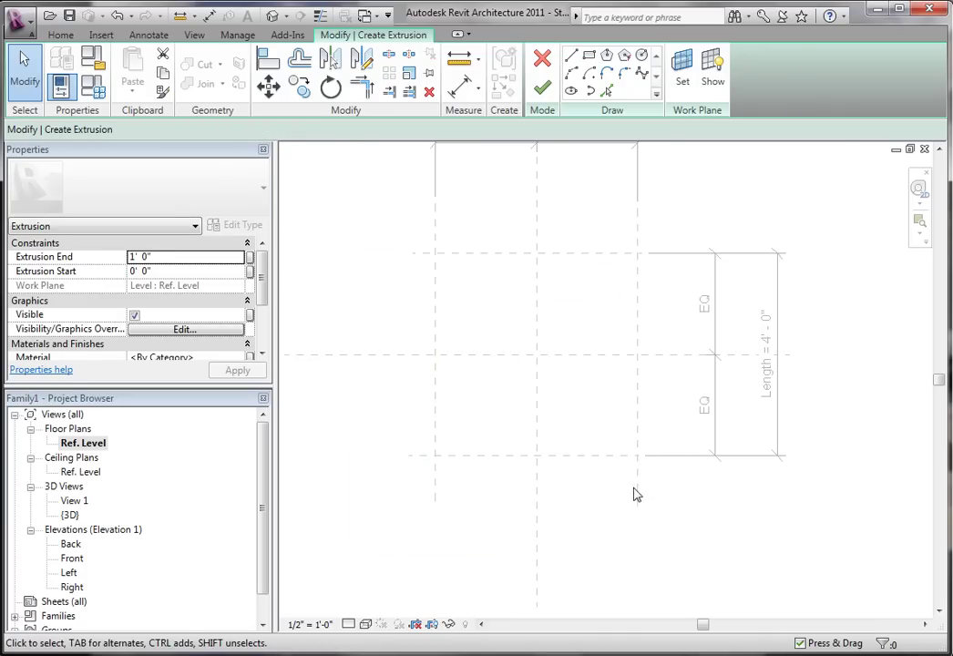
Step: Sketch a 4'-0" by 4'-0" rectangle for the extrusion between opposite intersections of the outer reference planes
click(589, 56)
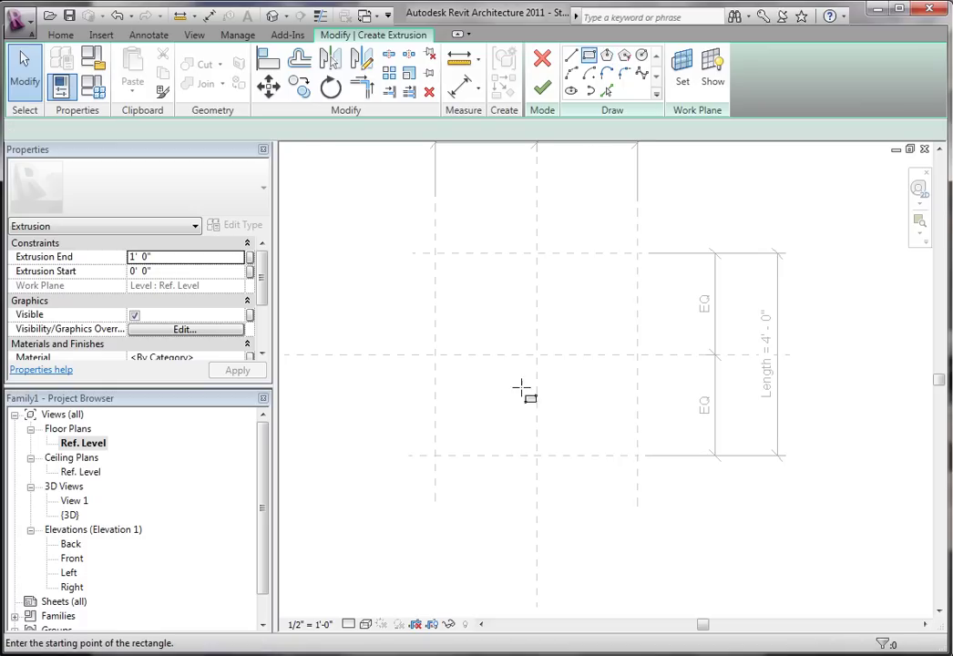
click(435, 454)
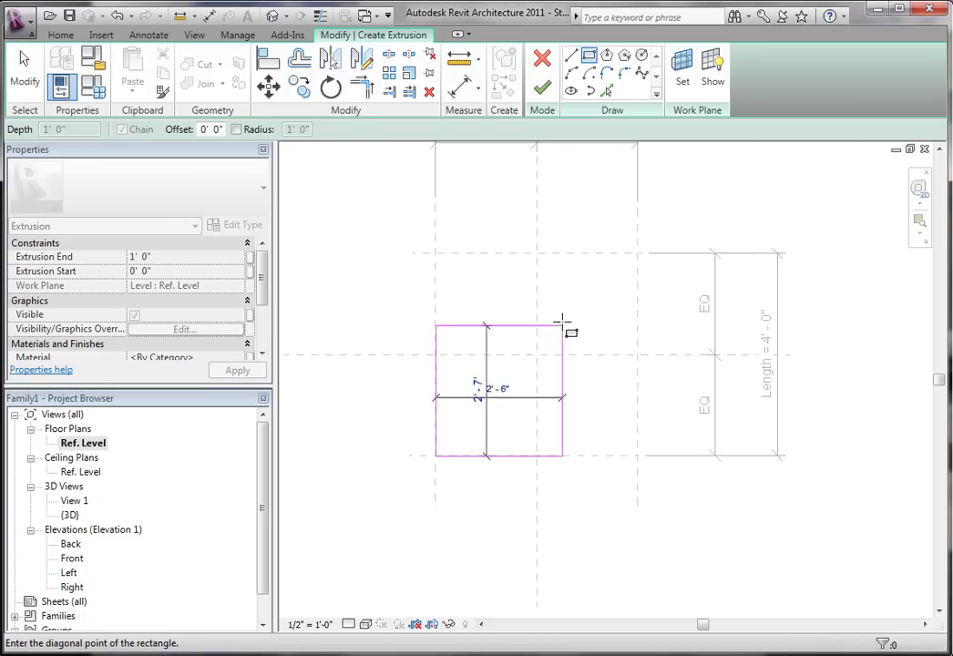
click(636, 253)
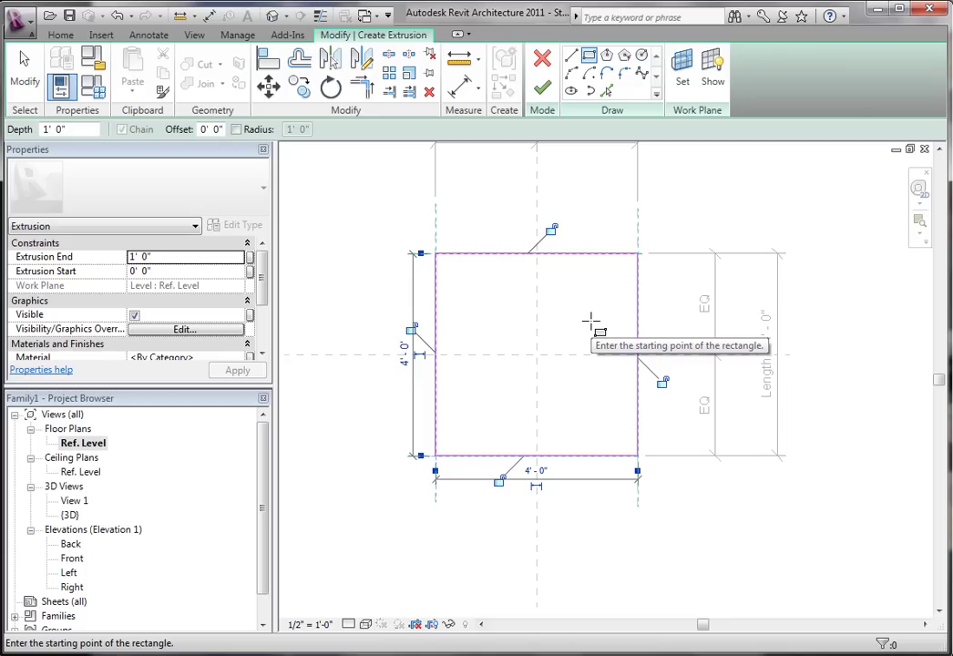
Step: Lock all four sides of the rectangle to their reference planes and finish the extrusion sketch
click(551, 228)
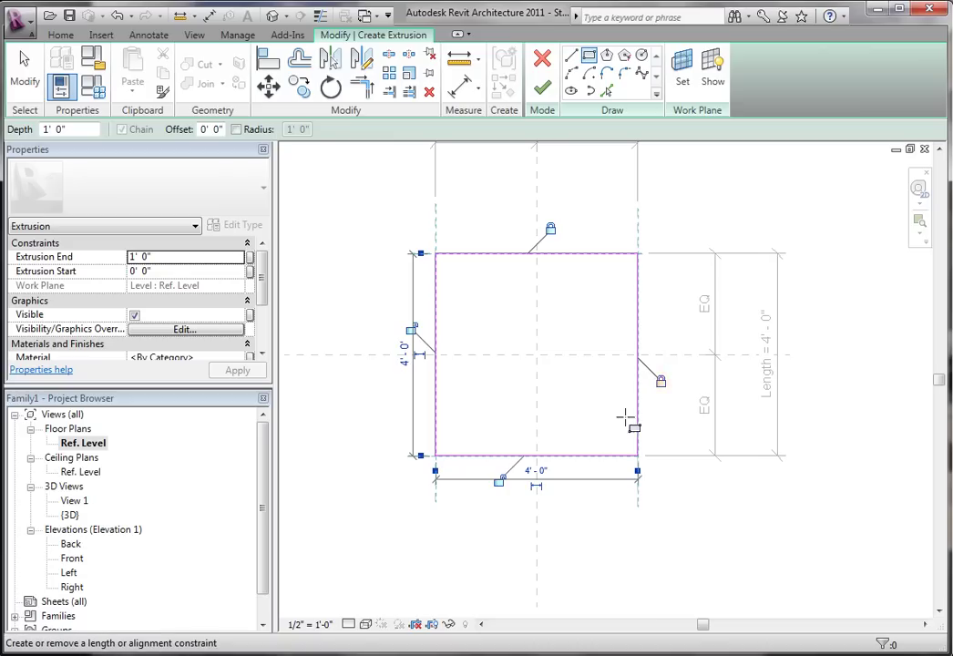
click(500, 480)
click(410, 328)
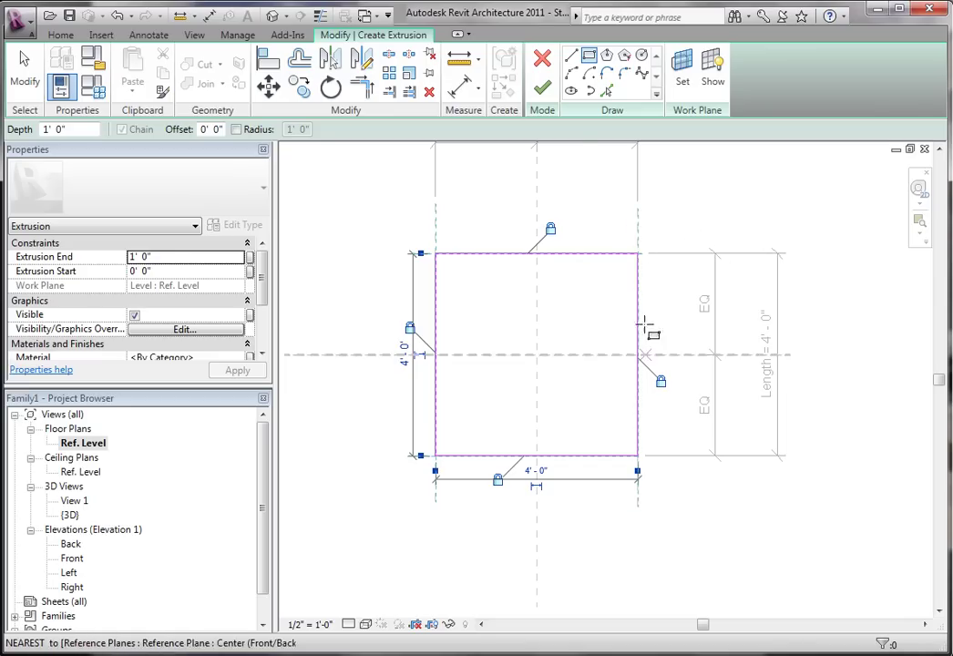
click(548, 100)
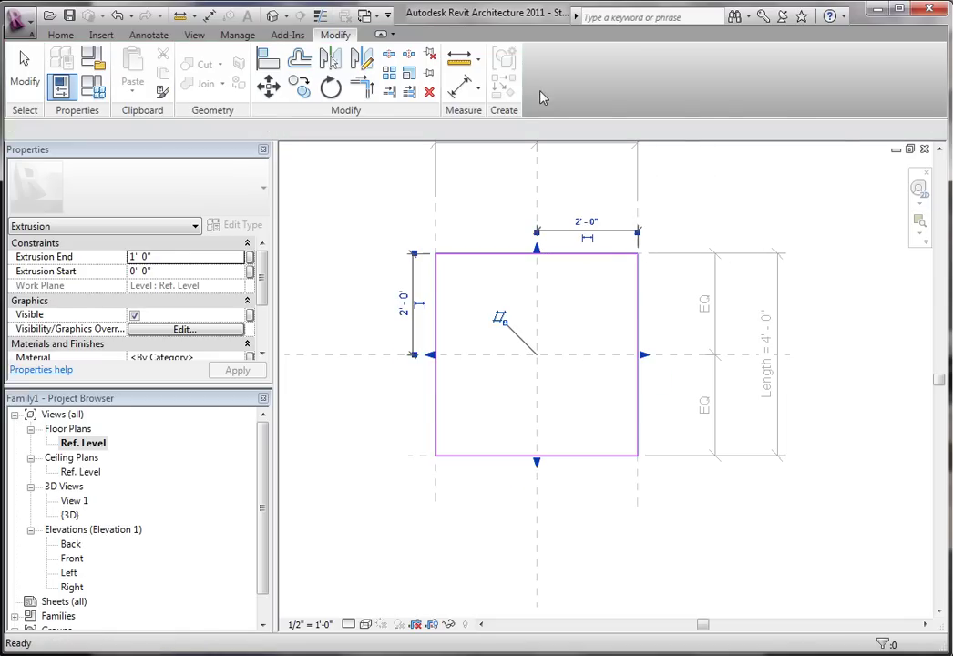
click(325, 241)
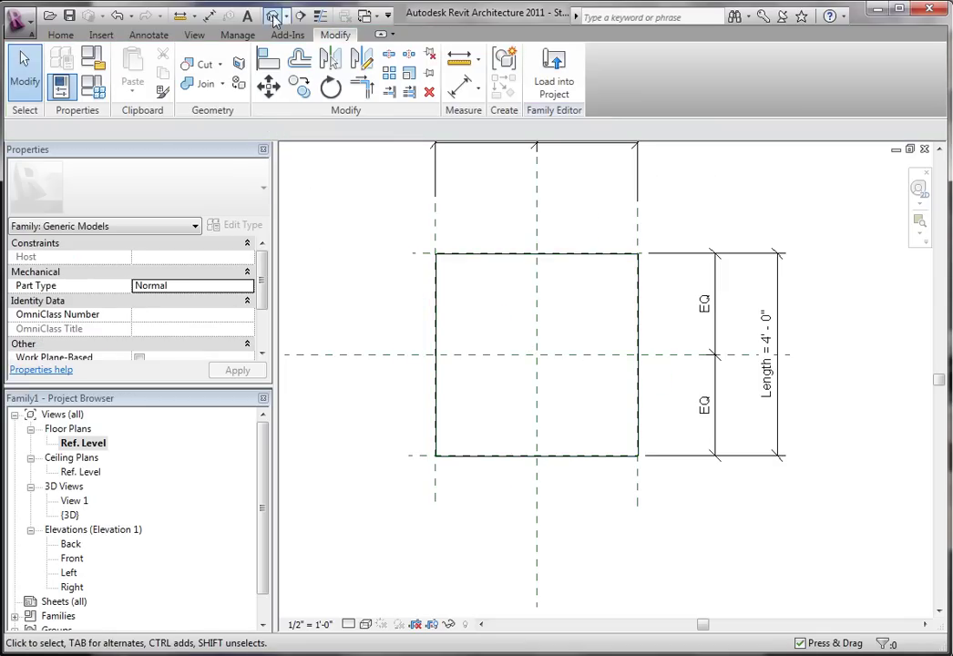
Step: Check the extrusion in 3D, and in the Front elevation stretch its top to just above the Height reference plane
click(273, 18)
scroll(574, 338, down, 2)
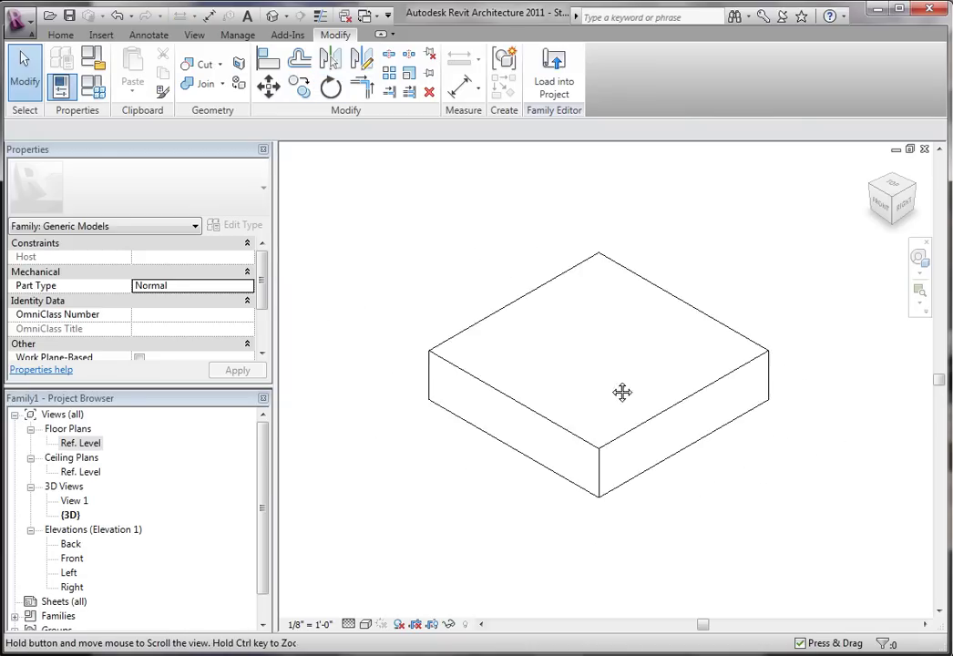
double_click(72, 559)
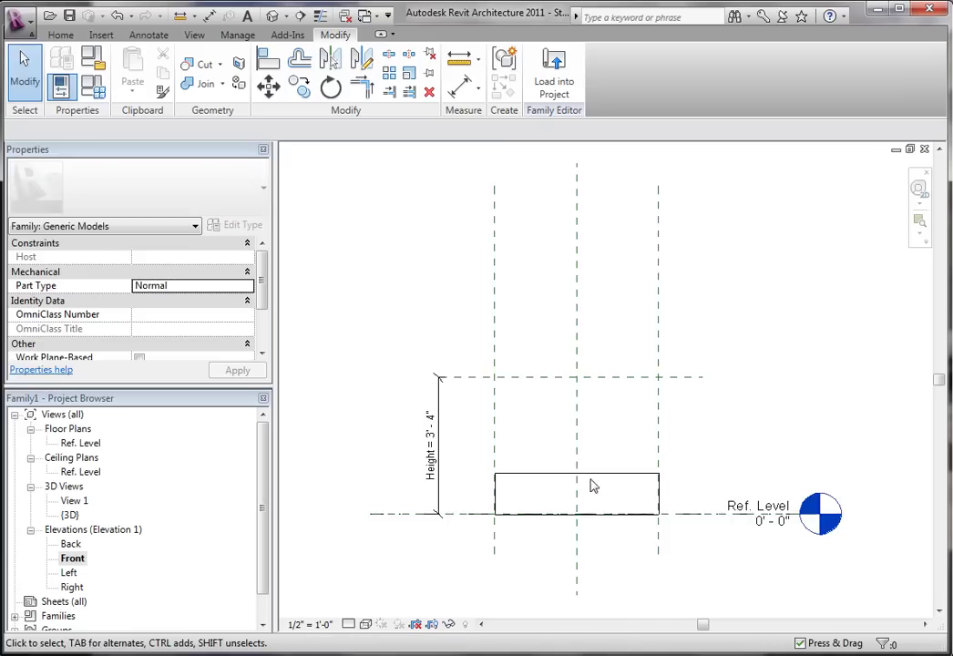
click(642, 379)
scroll(665, 332, up, 2)
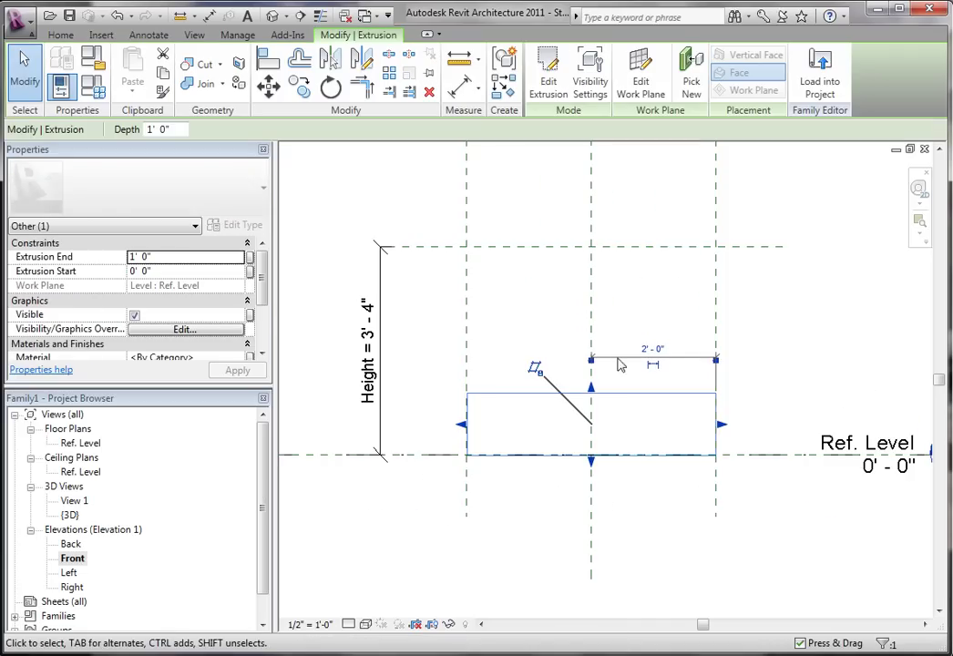
drag(591, 388, 546, 189)
scroll(426, 376, down, 3)
click(423, 302)
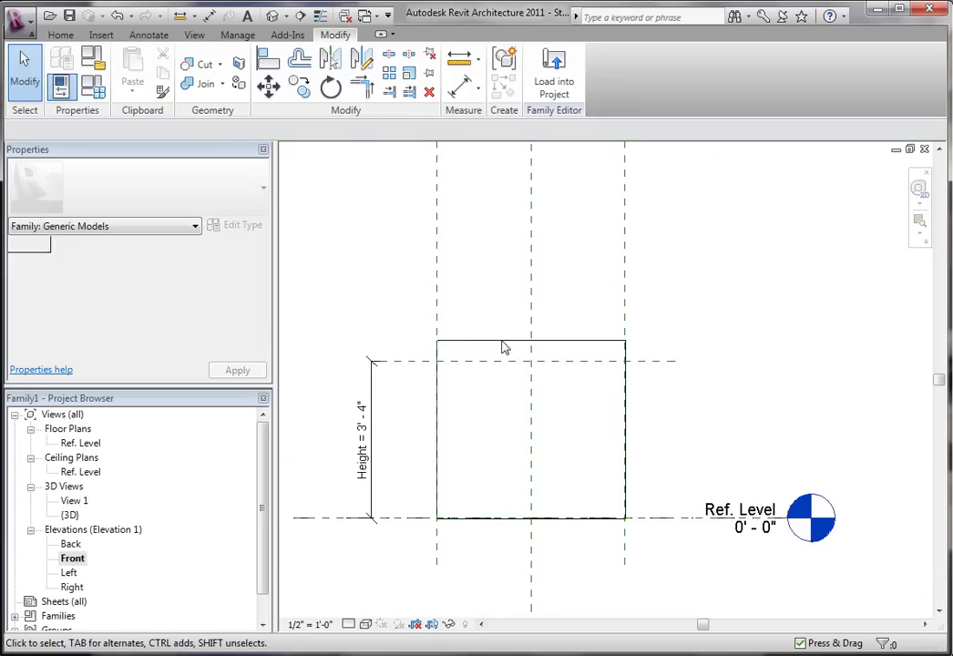
Step: Snap the extrusion's top edge onto the Height reference plane and pull it back above the plane
click(526, 342)
mouse_move(536, 344)
mouse_down()
mouse_move(521, 170)
mouse_move(555, 363)
mouse_move(548, 304)
mouse_move(548, 362)
mouse_up()
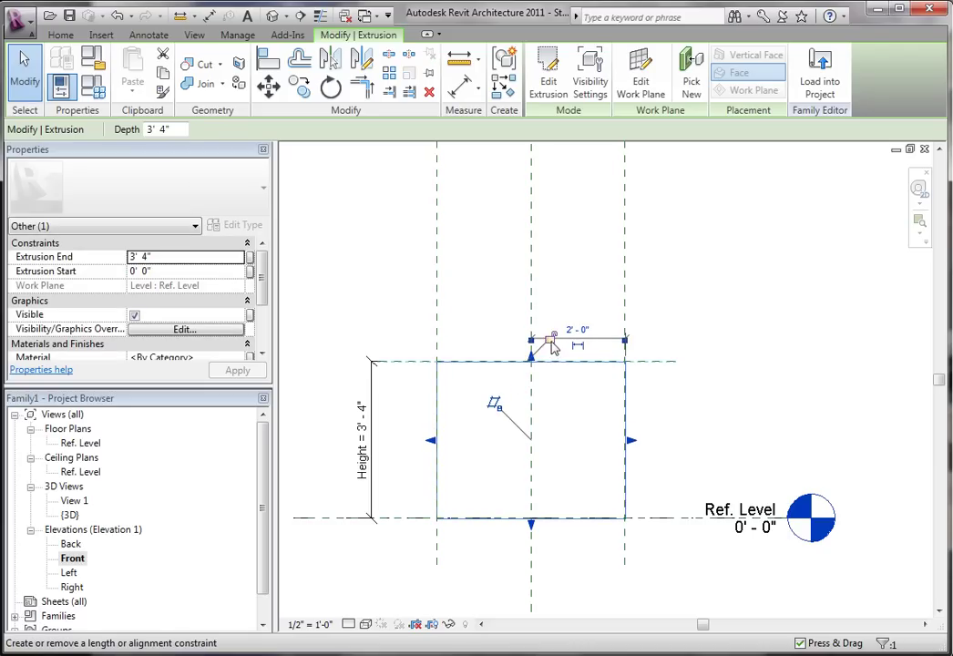
click(568, 336)
click(566, 365)
click(546, 330)
click(562, 370)
drag(531, 360, 536, 330)
click(715, 287)
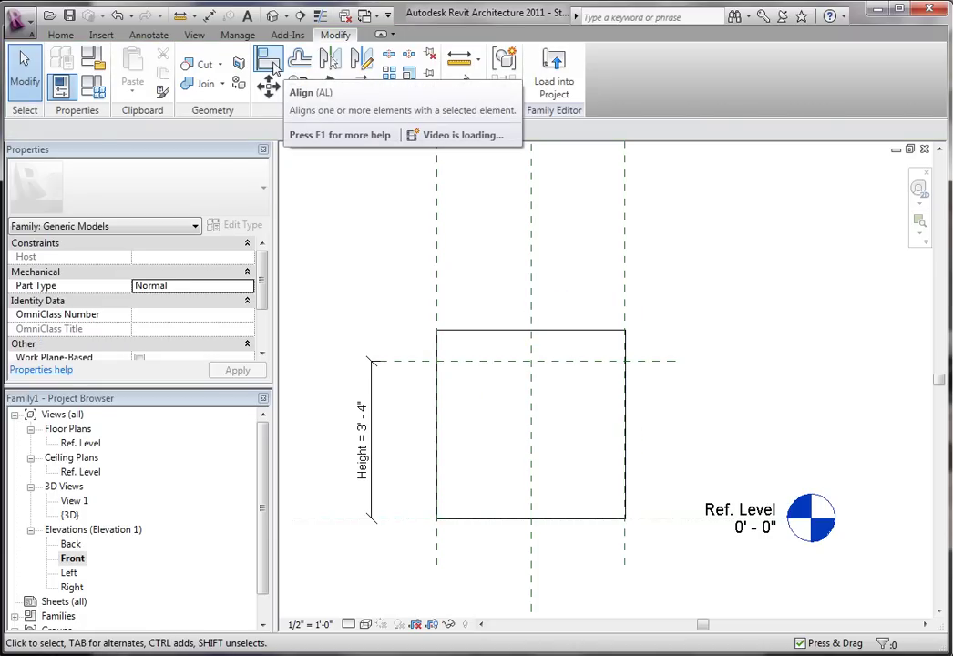
Step: Align the extrusion's top edge with the Height reference plane and lock the alignment
click(273, 66)
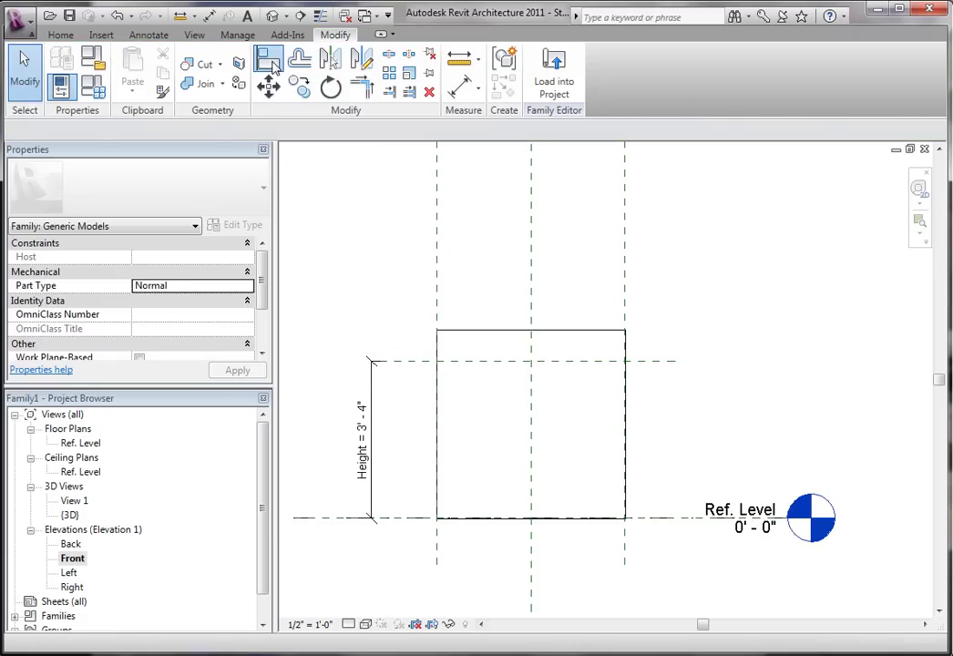
click(433, 363)
click(483, 330)
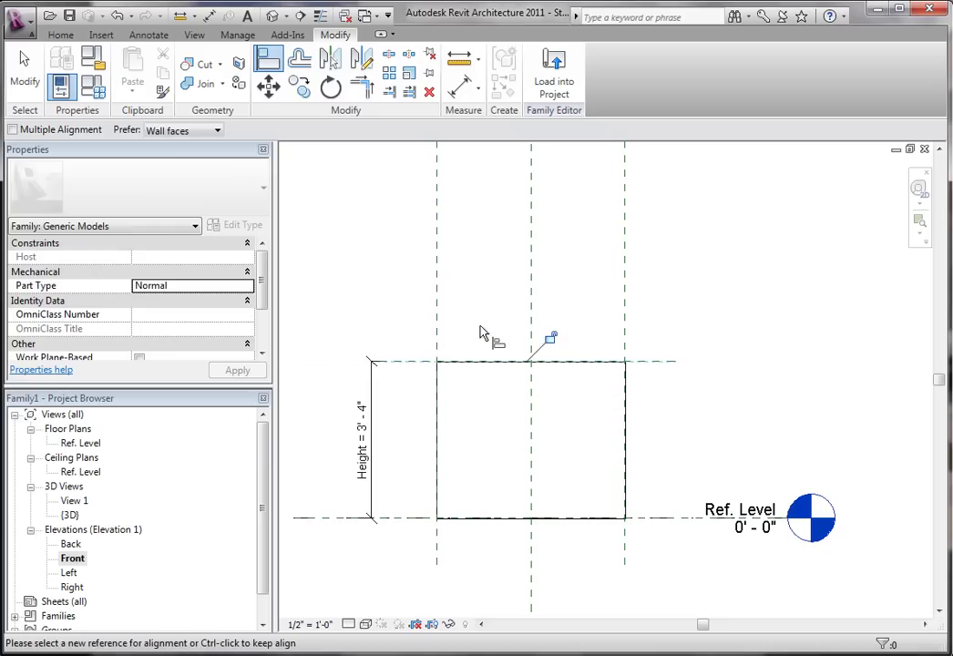
click(549, 337)
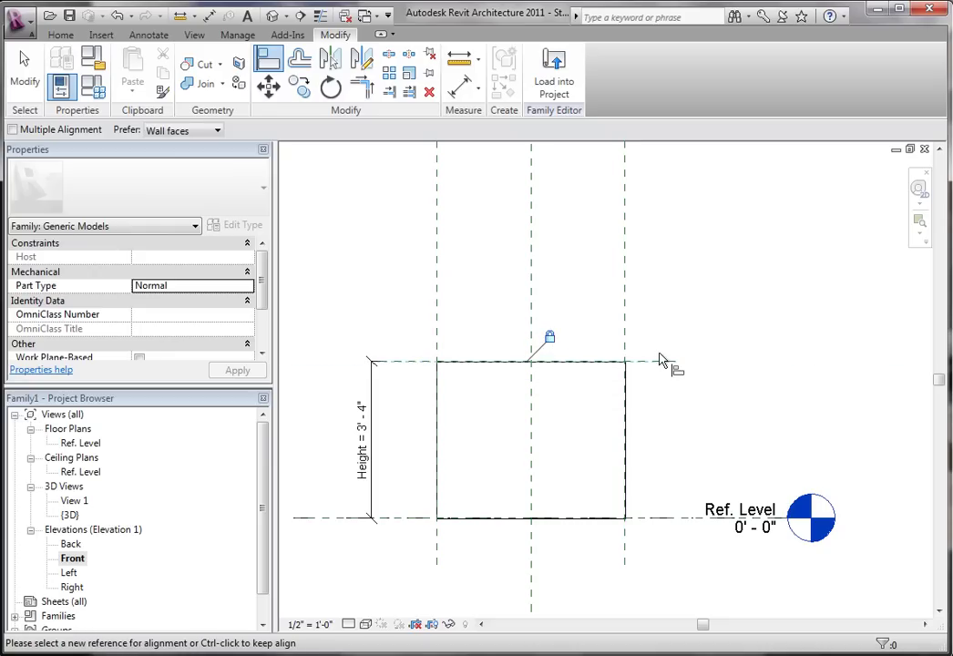
key(Escape)
scroll(559, 396, down, 1)
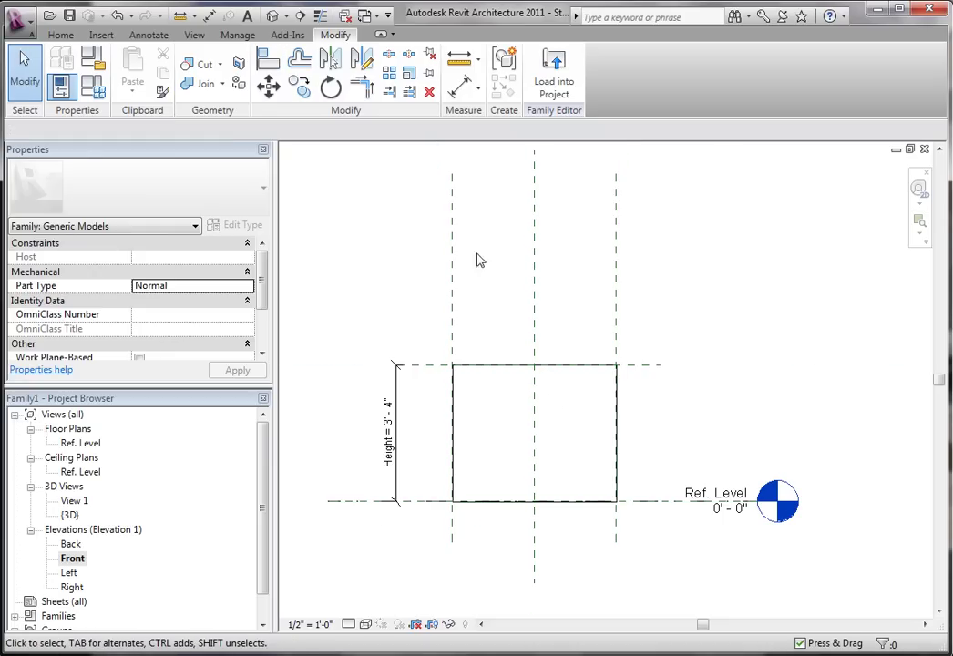
Step: Open the default 3D view and set its visual style to Shaded with Edges
click(274, 17)
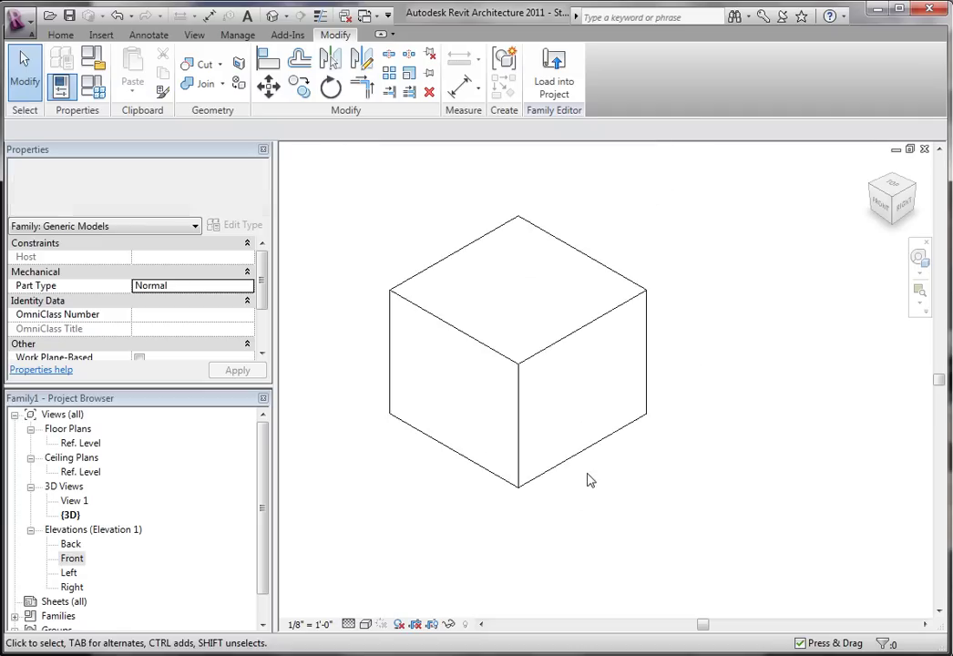
click(364, 623)
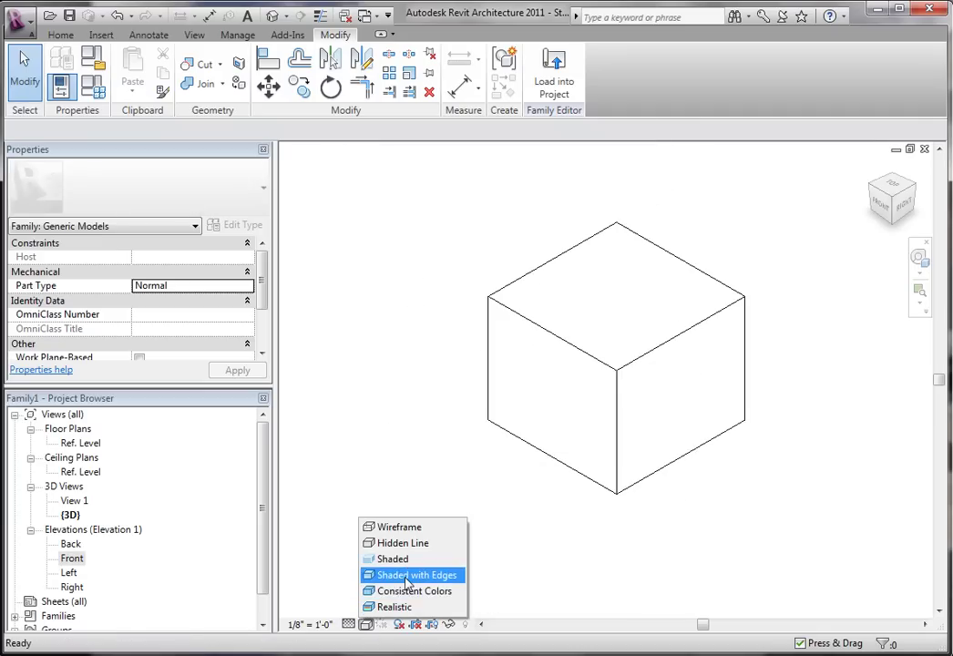
click(408, 569)
scroll(435, 494, down, 2)
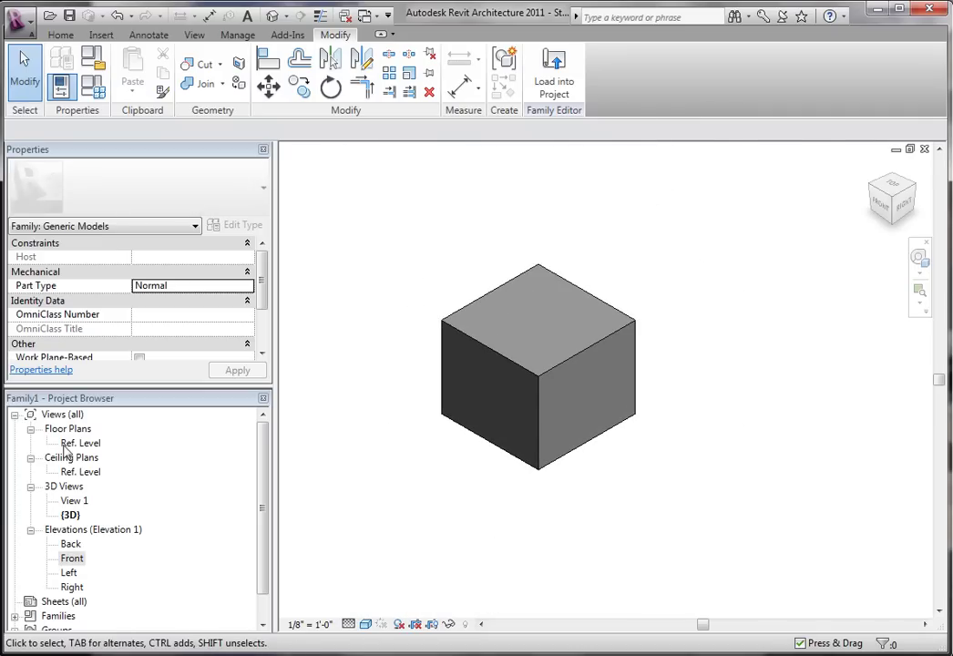
Step: Flex the Width parameter in Family Types by applying 2'-0" followed by 1'-0"
click(92, 87)
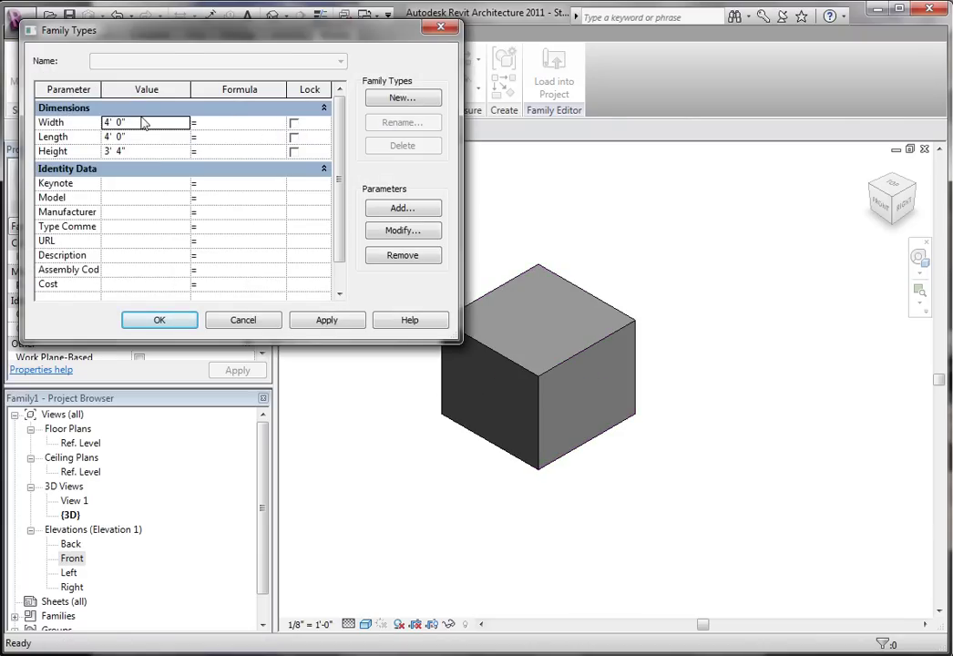
click(143, 122)
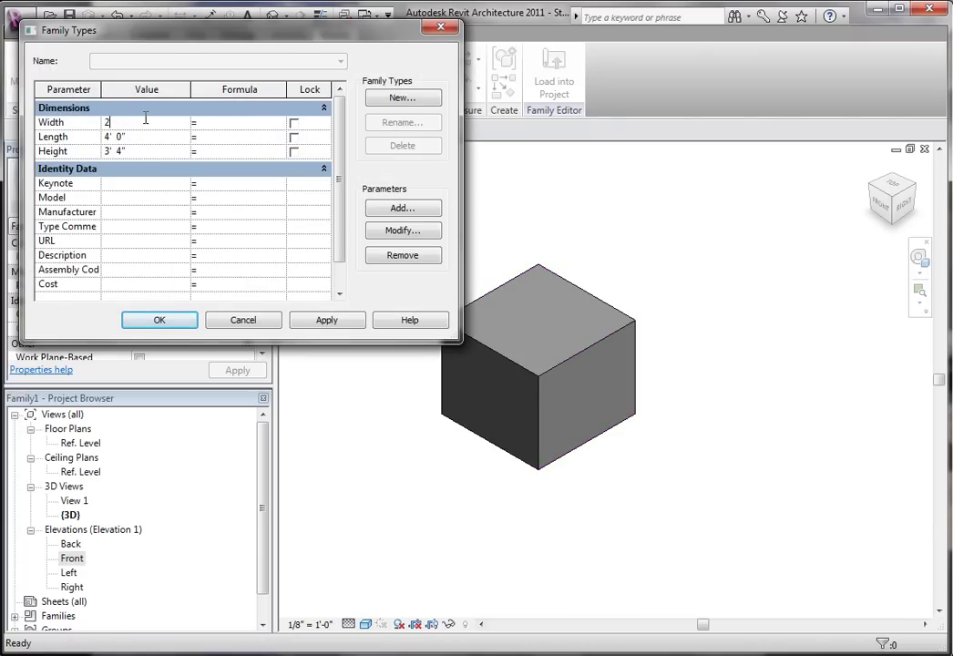
click(327, 320)
click(149, 119)
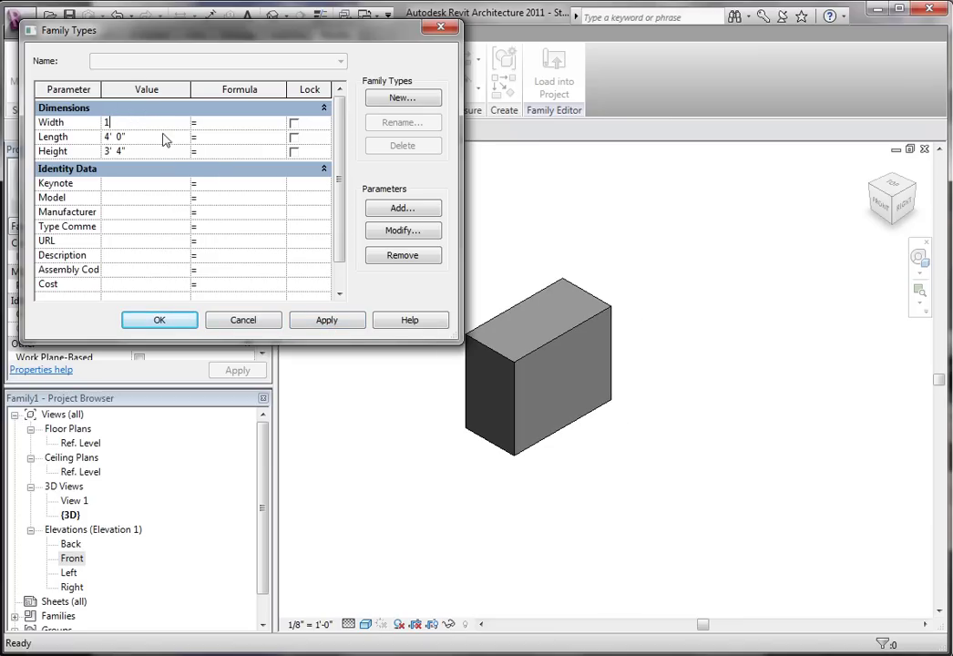
click(348, 315)
Step: Set the Height parameter to 6'-0", apply it and close the Family Types settings
click(142, 151)
text(6)
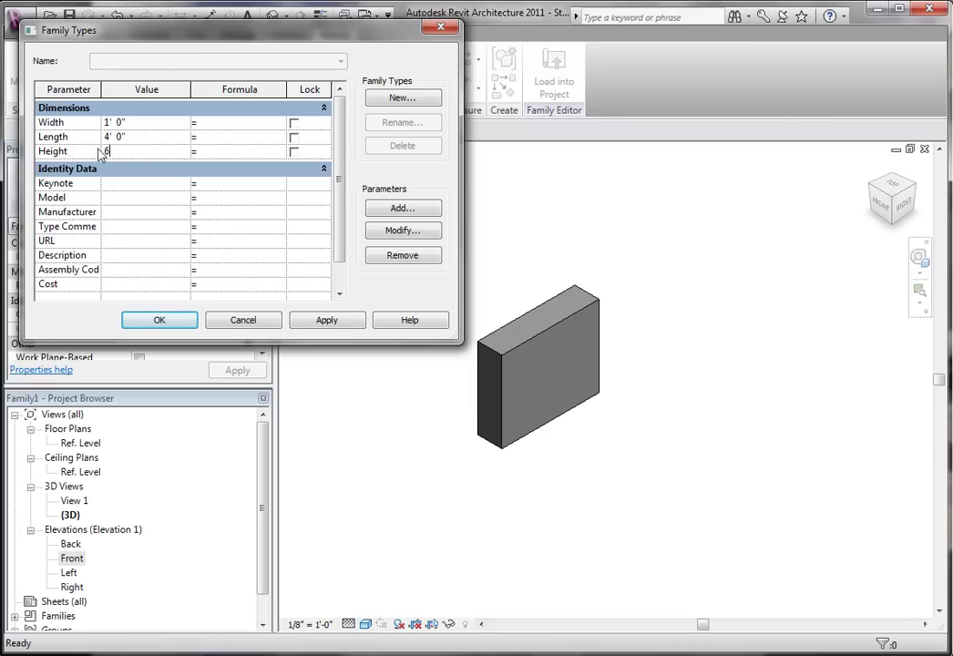
click(328, 320)
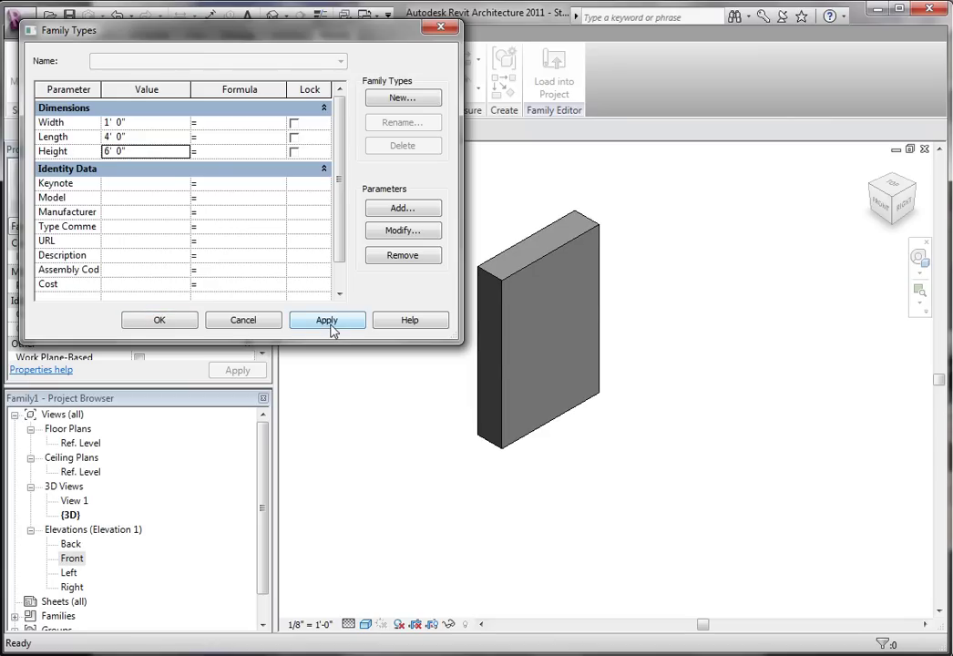
click(159, 320)
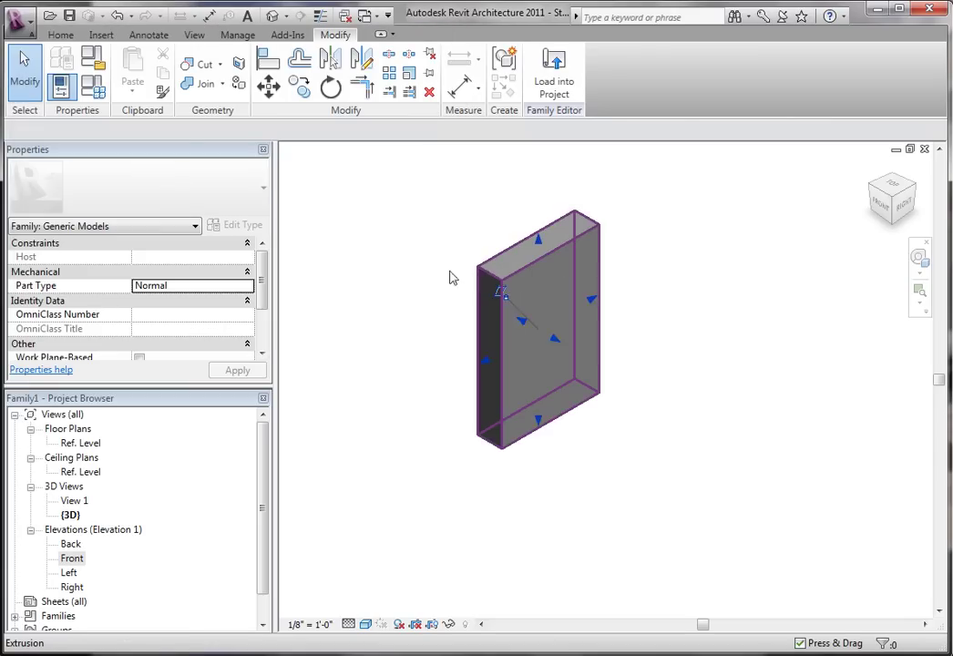
click(451, 274)
click(345, 325)
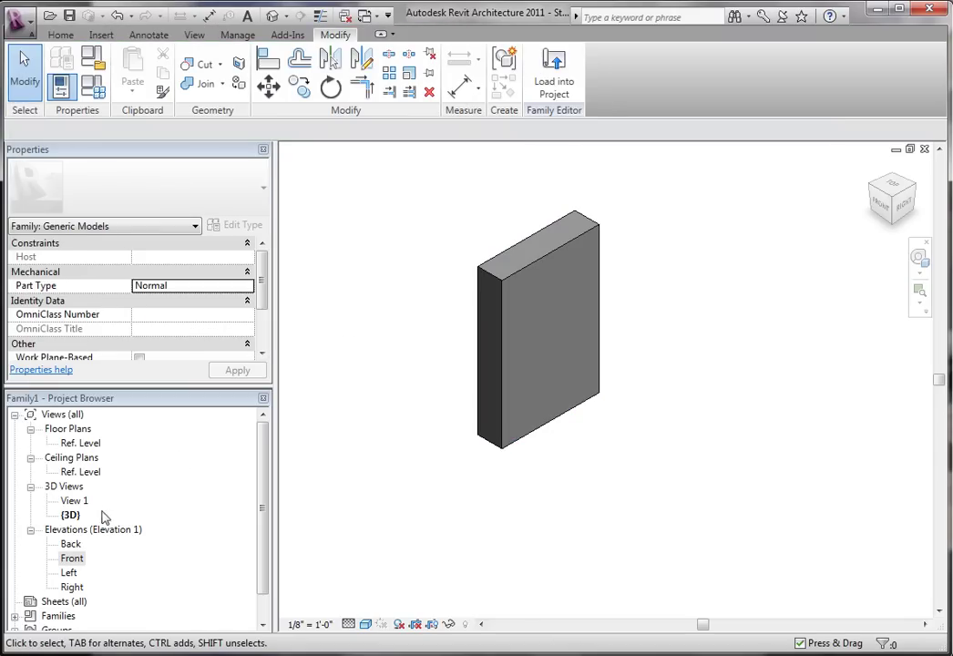
Step: In the Front elevation, move the upper Height reference plane down to about 3'-11" above the Ref. Level
click(67, 558)
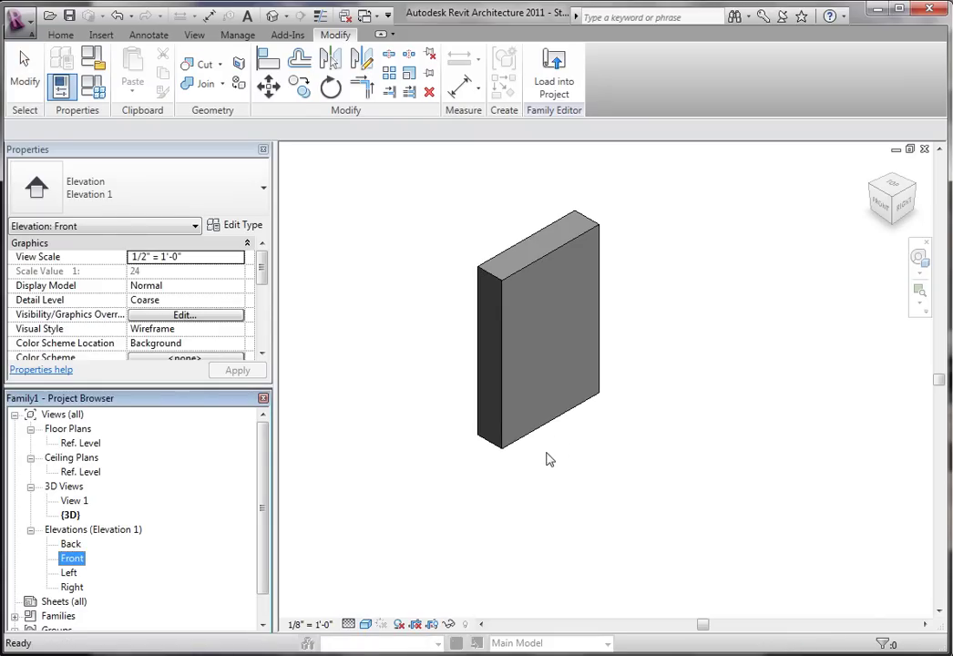
double_click(68, 562)
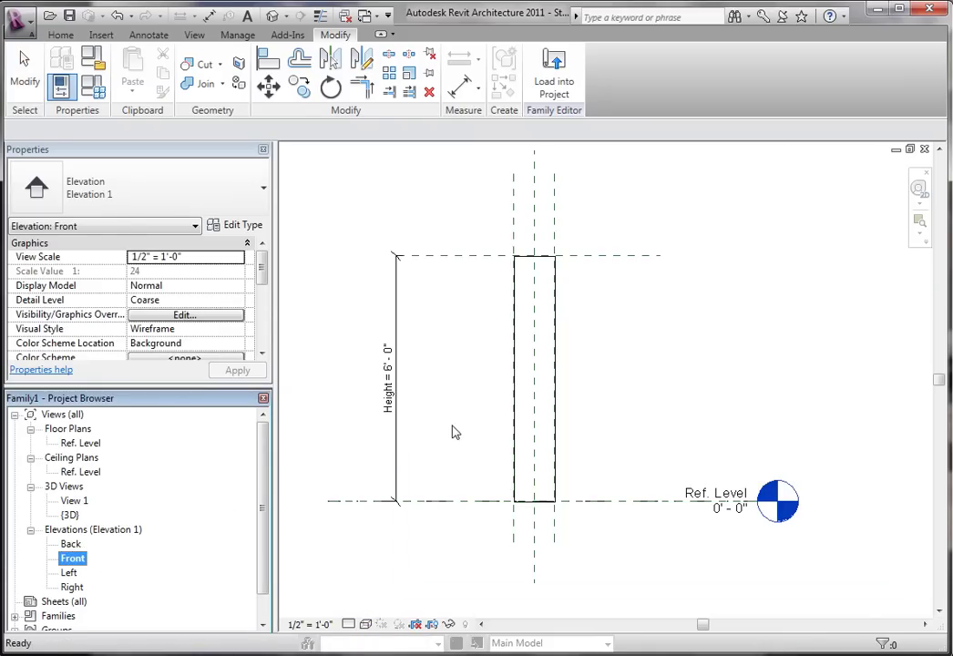
click(387, 349)
click(484, 283)
click(480, 255)
drag(461, 258, 465, 341)
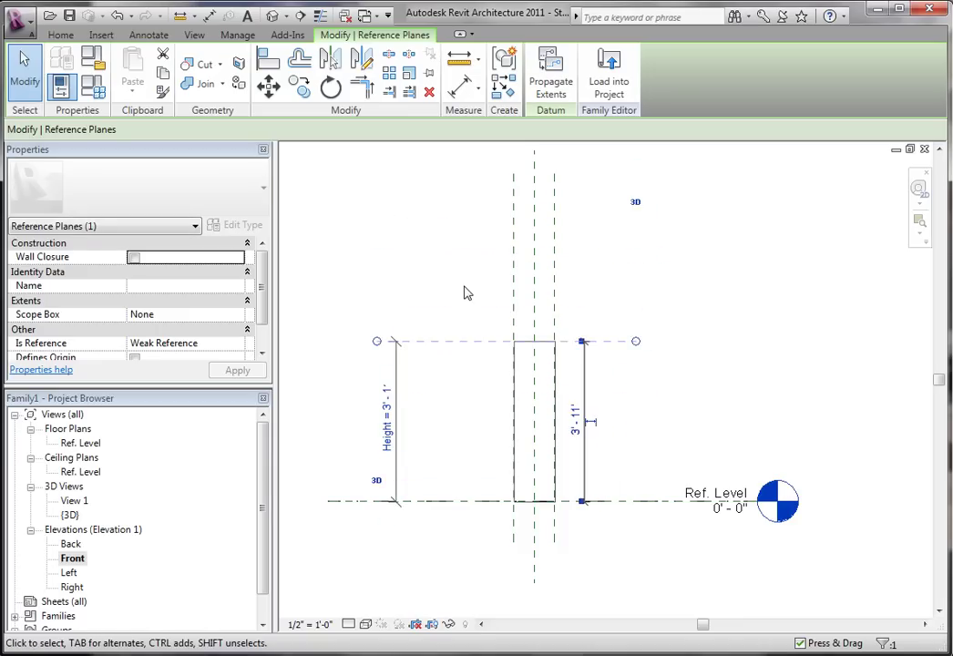
click(465, 291)
Step: Tile the Front elevation, 3D and floor plan windows, and frame the whole extrusion in the 3D view
key(t)
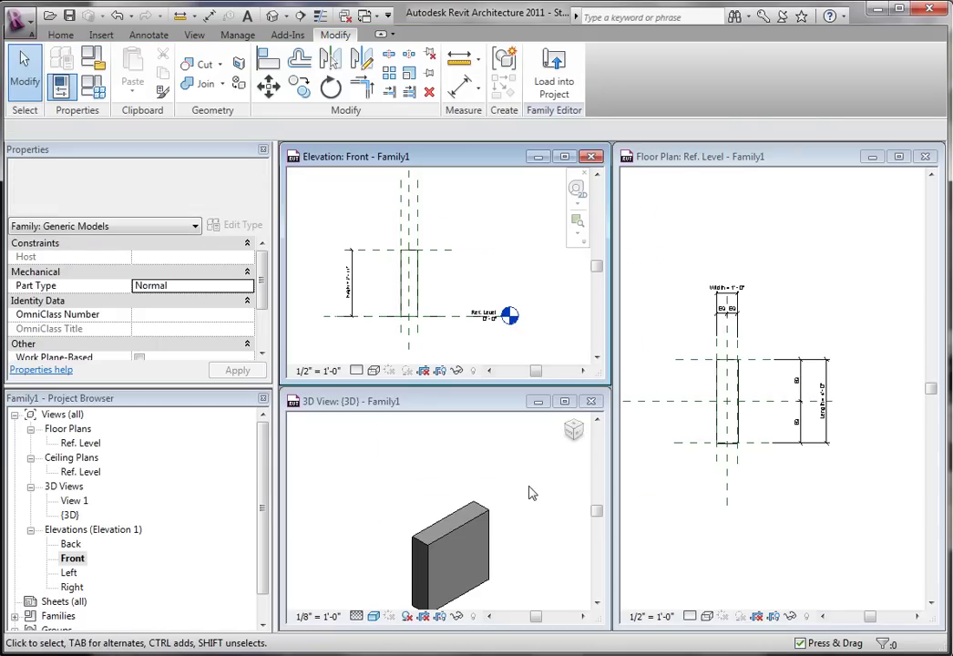
click(523, 507)
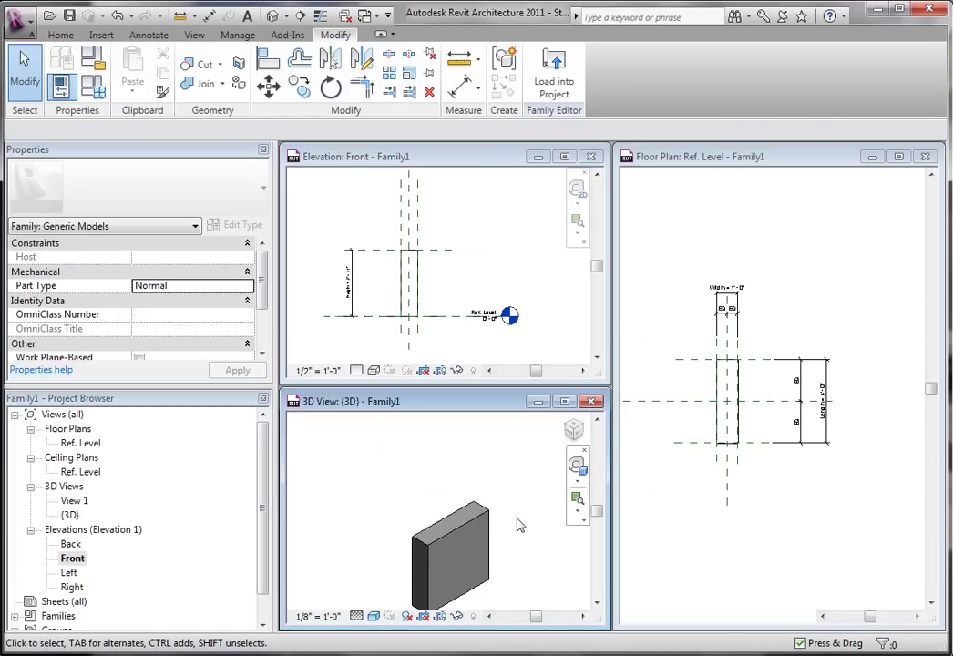
click(519, 244)
click(514, 439)
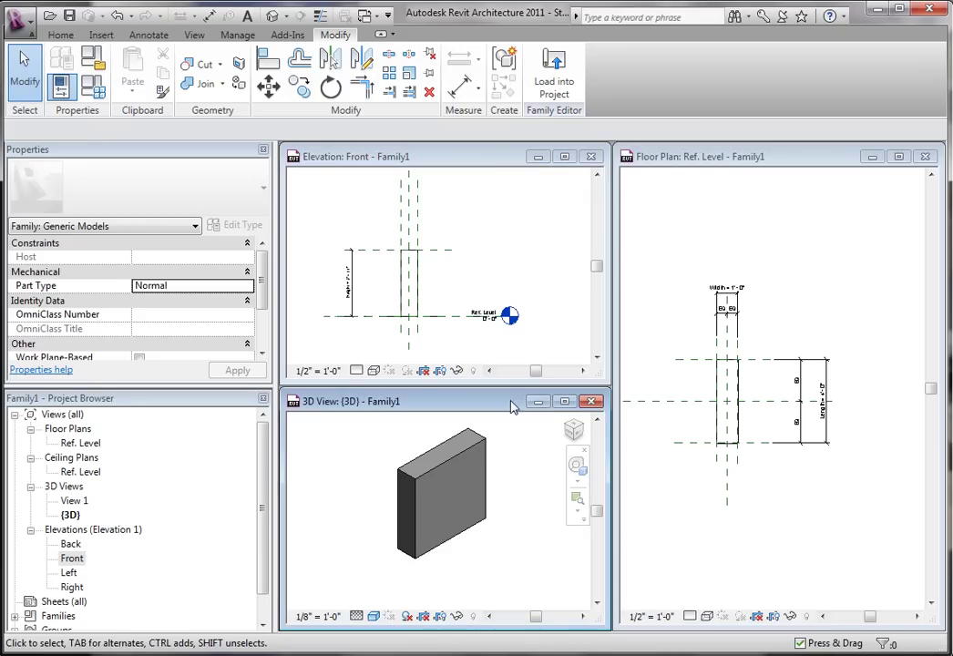
Step: In the Ref. Level floor plan, move the left Width reference plane outward to a Width of about 3'-10"
click(714, 419)
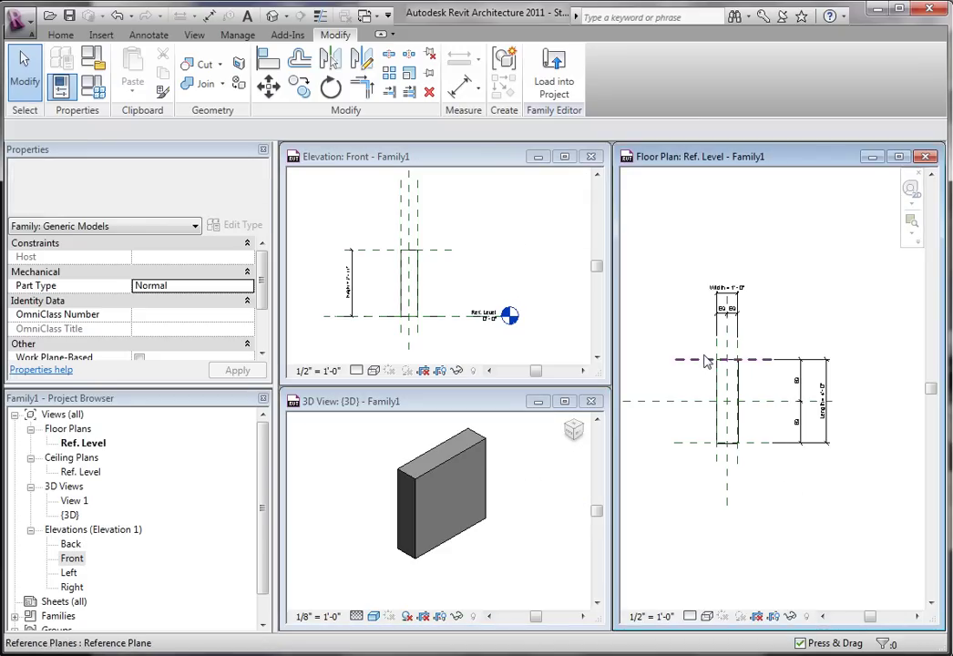
scroll(721, 354, up, 1)
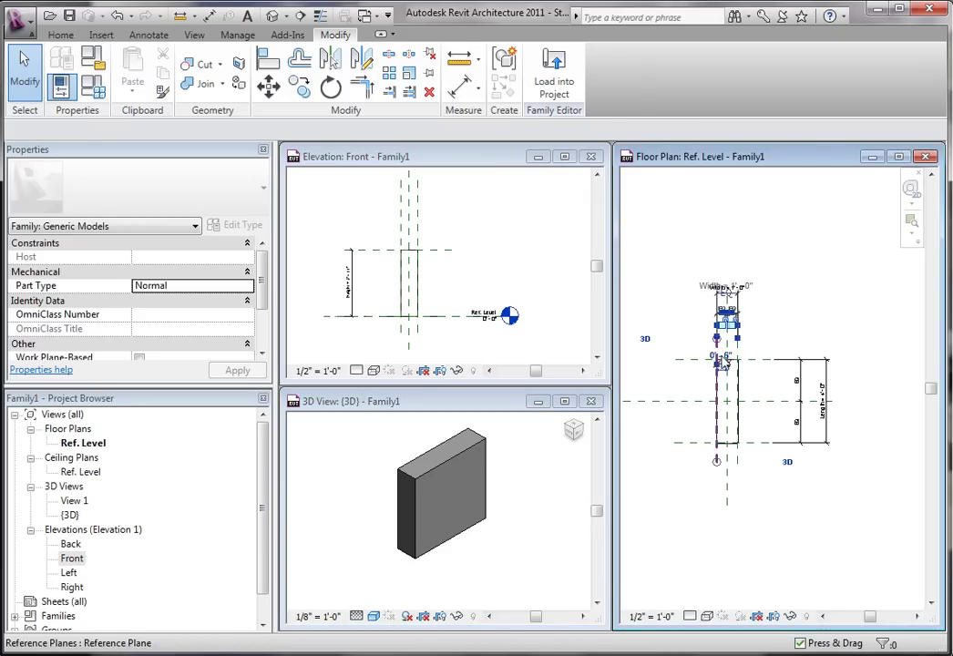
click(714, 472)
drag(714, 472, 675, 475)
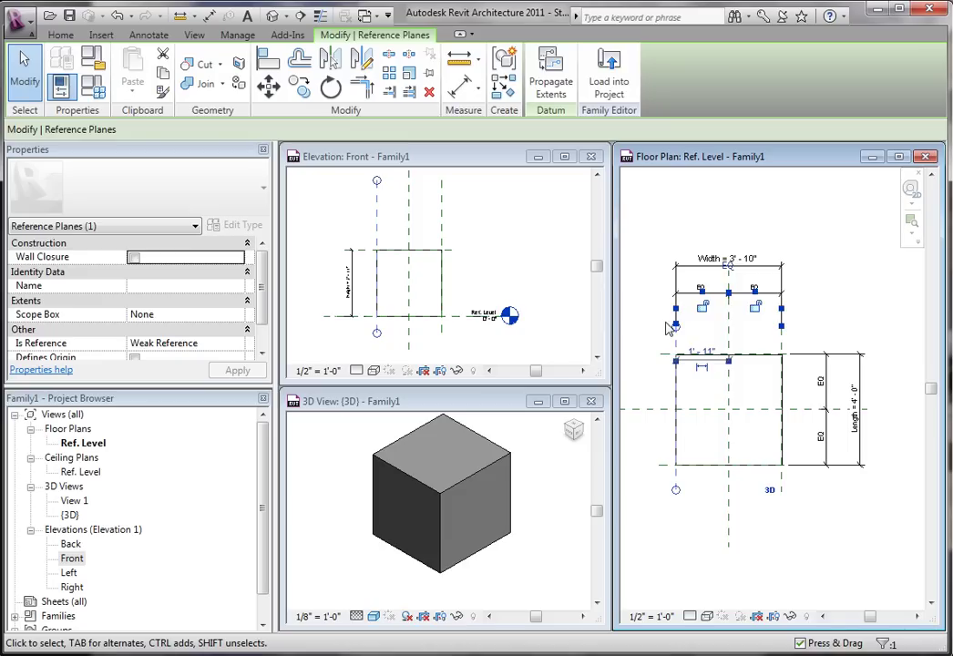
Step: In the Front elevation, move the upper Height reference plane upward to make the extrusion taller
click(489, 258)
click(428, 249)
drag(397, 250, 397, 224)
click(527, 265)
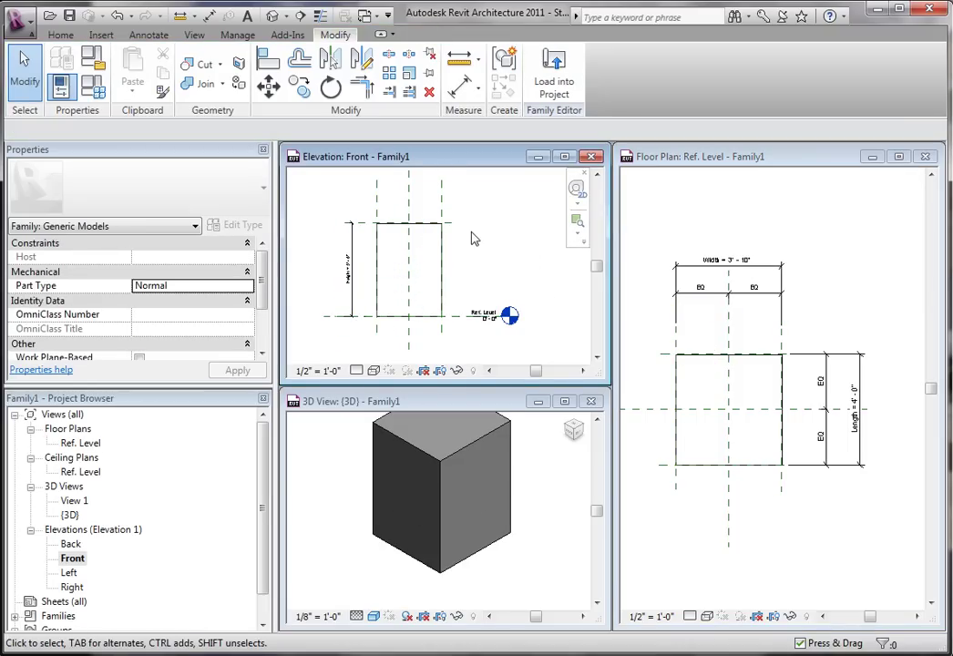